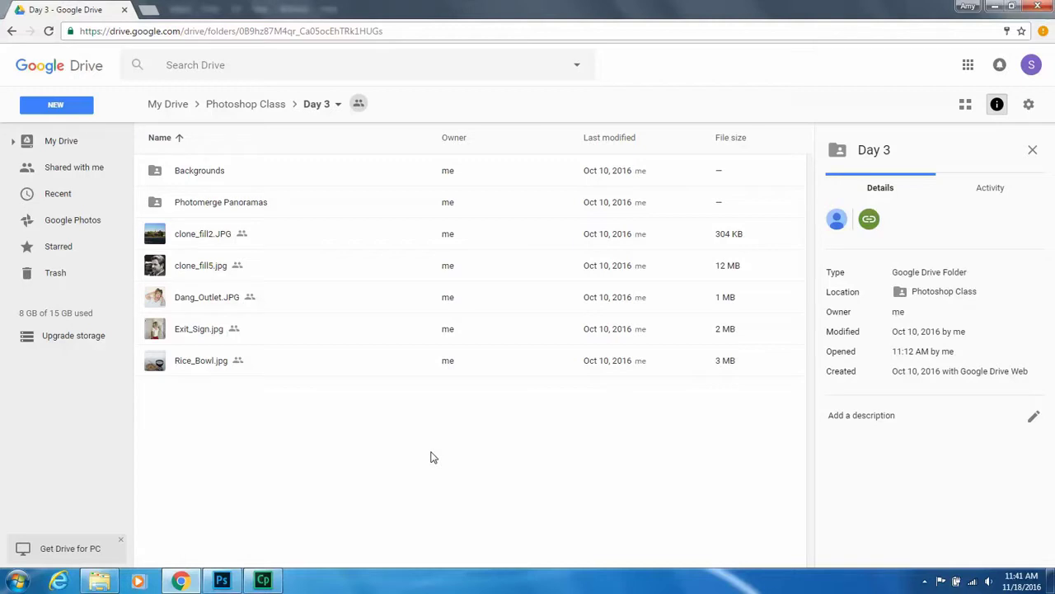
Preview Dang_Outlet.JPG and download all files and folders in the Day 3 folder
{"action": "double_click", "coordinate": [216, 295]}
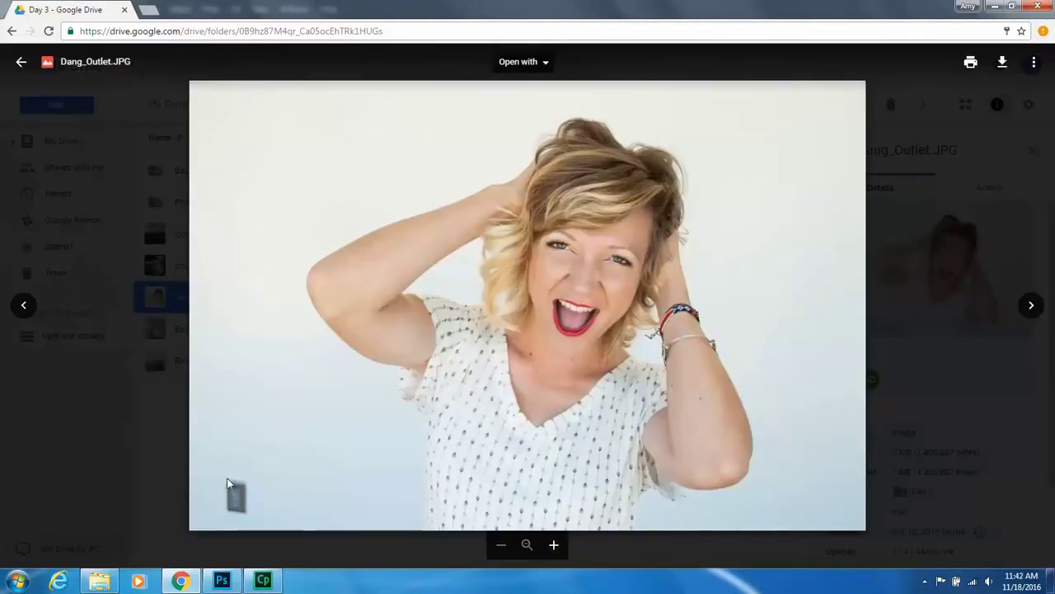
{"action": "left_click", "coordinate": [154, 430]}
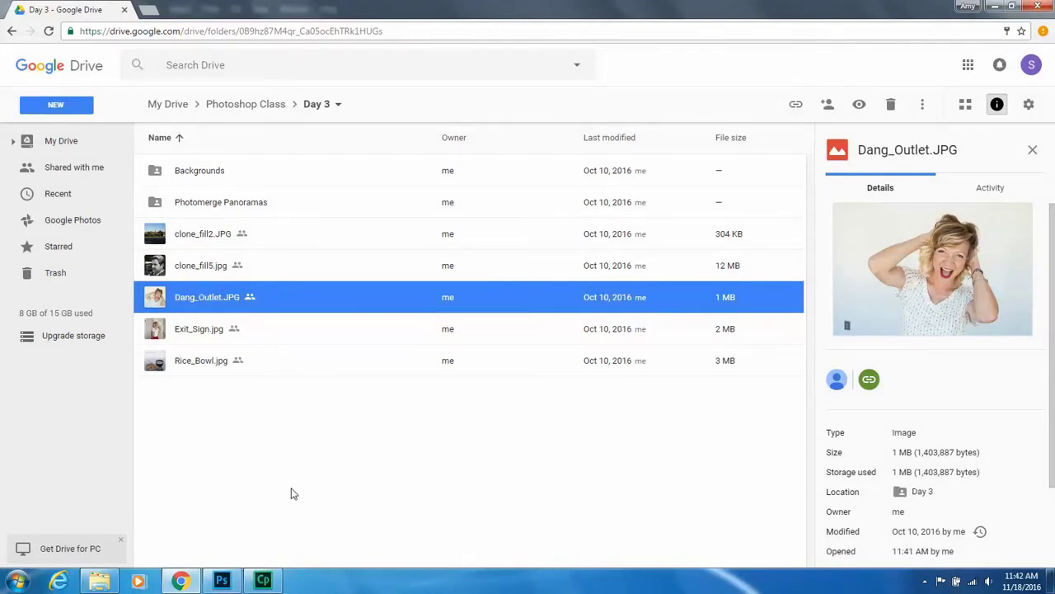
{"action": "left_click_drag", "start_coordinate": [302, 423], "coordinate": [202, 182]}
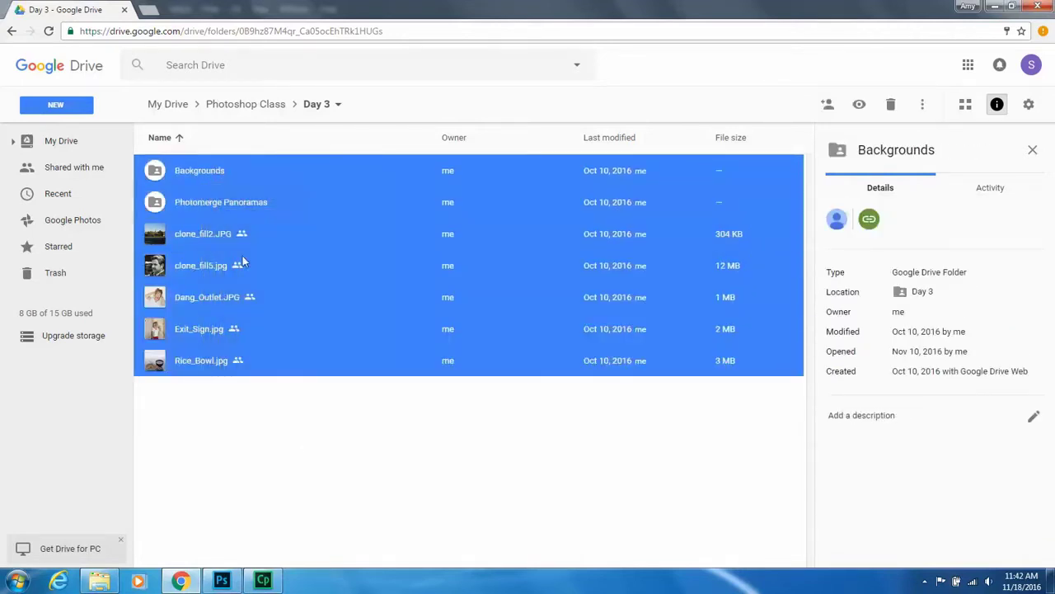
{"action": "right_click", "coordinate": [264, 303]}
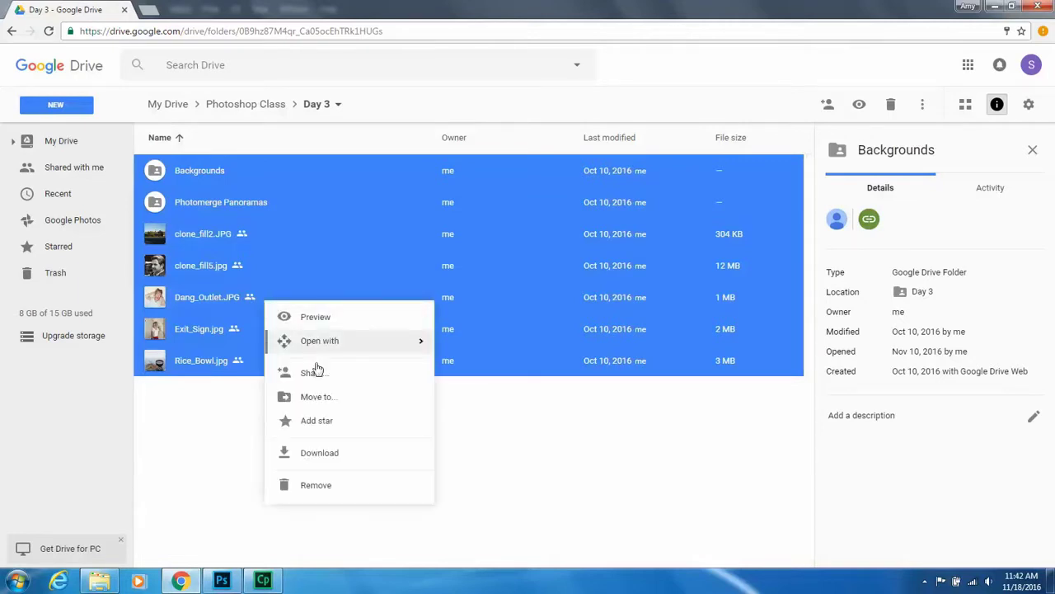
{"action": "left_click", "coordinate": [328, 454]}
Extract all files from the drive-download-20161118T182946Z archive in Downloads to its default destination folder
{"action": "left_click", "coordinate": [105, 583]}
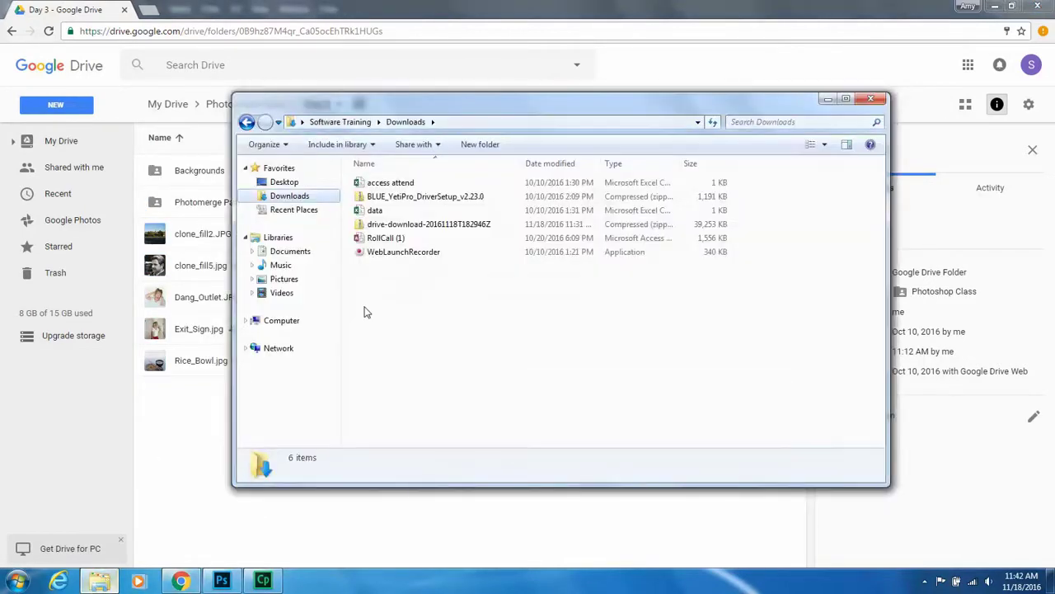
{"action": "double_click", "coordinate": [410, 228]}
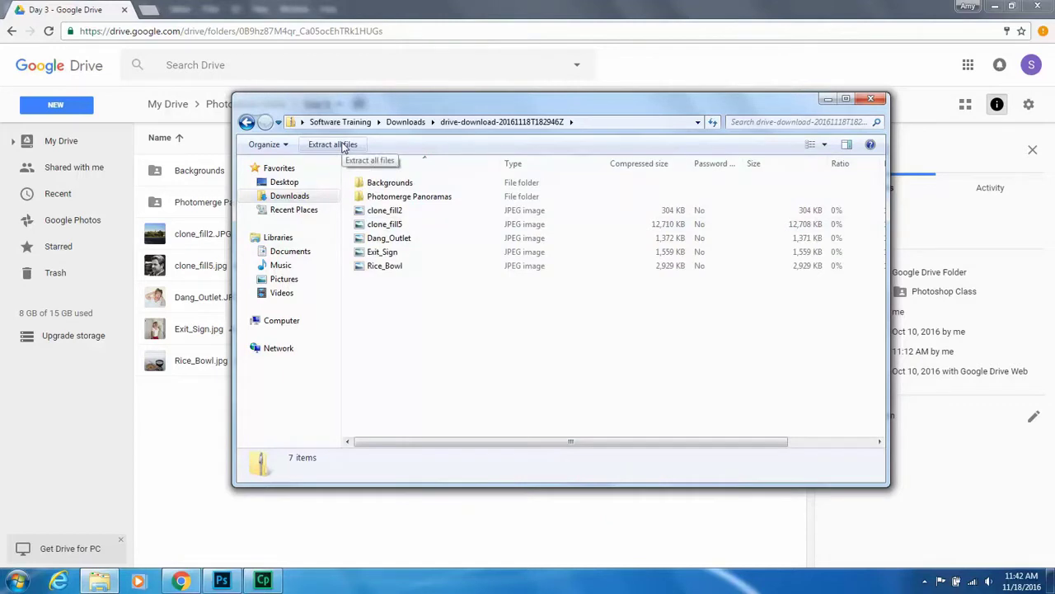
{"action": "left_click", "coordinate": [343, 146]}
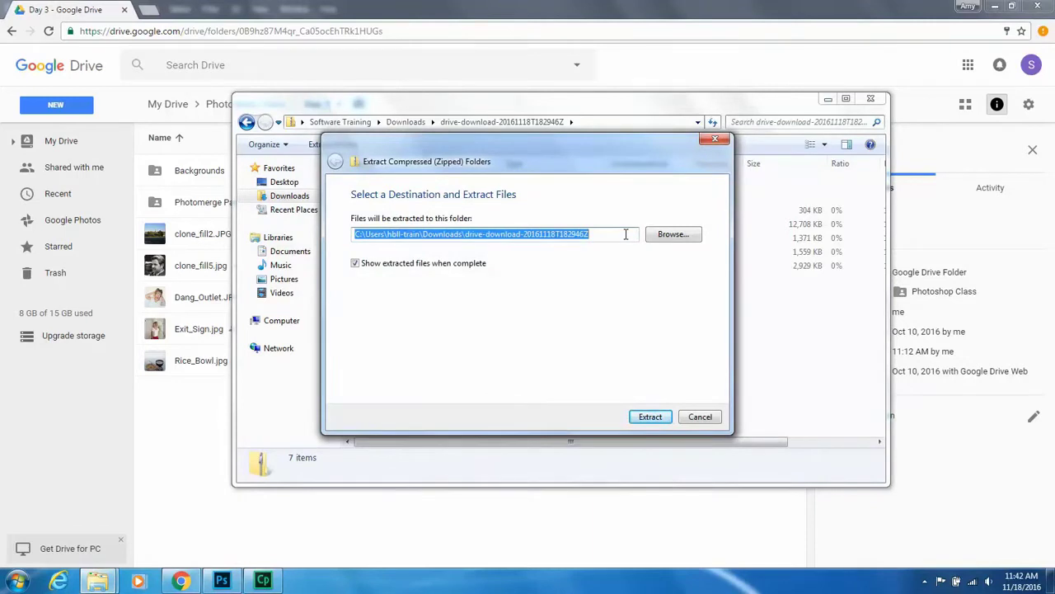
{"action": "left_click", "coordinate": [649, 417]}
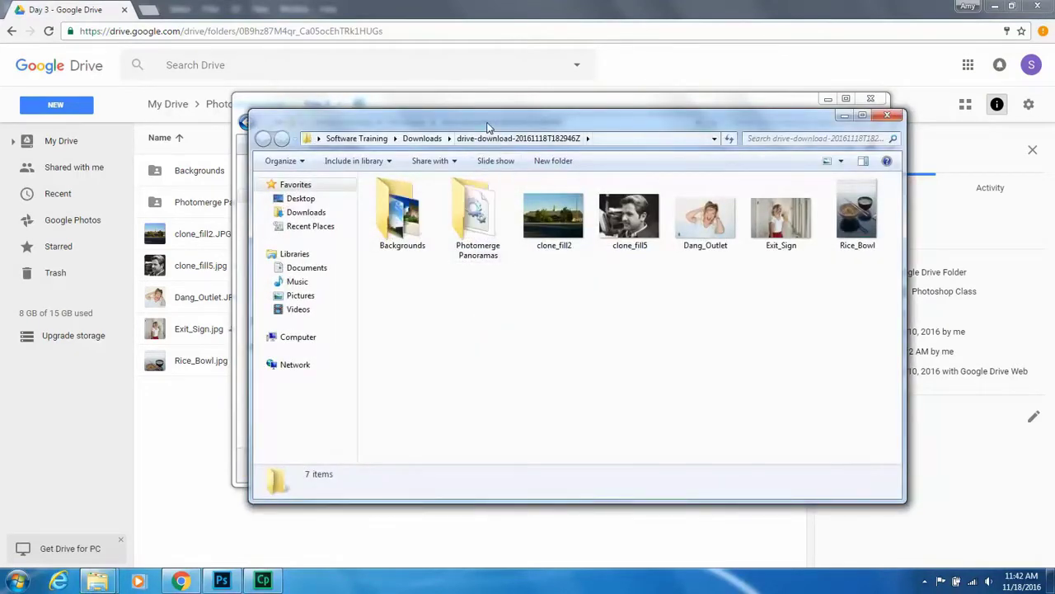
Close the archive window and the browser, keeping the extracted files' window over the open Photoshop document
{"action": "left_click", "coordinate": [867, 100]}
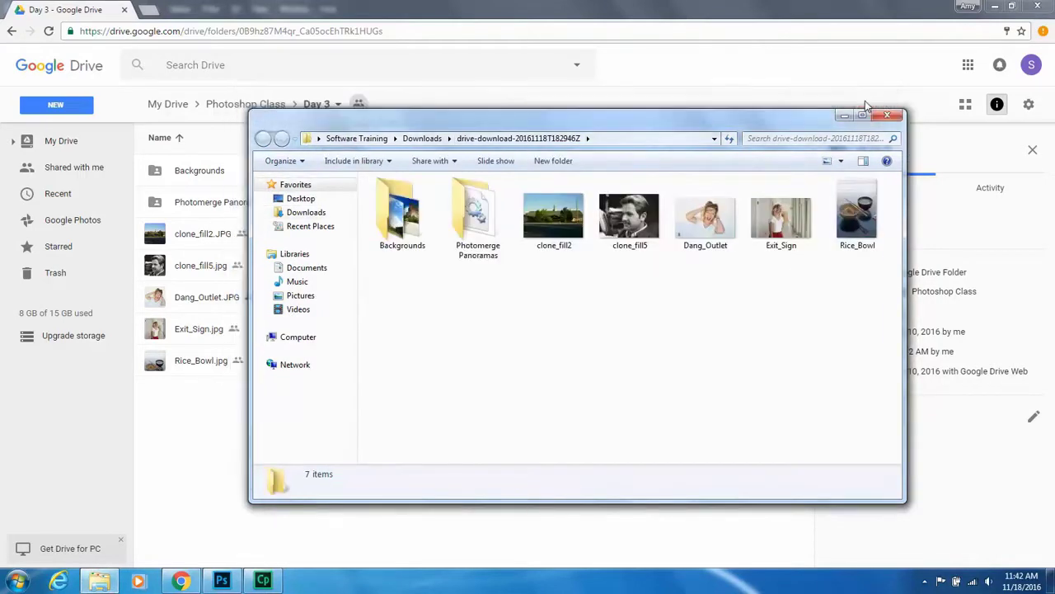
{"action": "left_click_drag", "start_coordinate": [695, 124], "coordinate": [689, 160]}
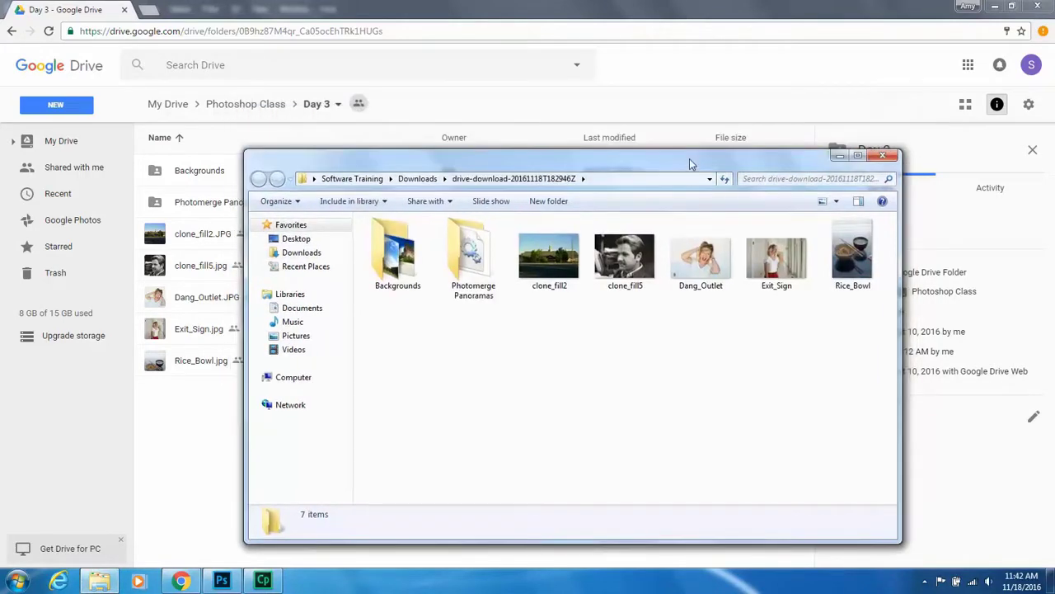
{"action": "left_click", "coordinate": [1037, 6]}
{"action": "left_click", "coordinate": [1038, 6]}
{"action": "left_click_drag", "start_coordinate": [602, 159], "coordinate": [521, 131]}
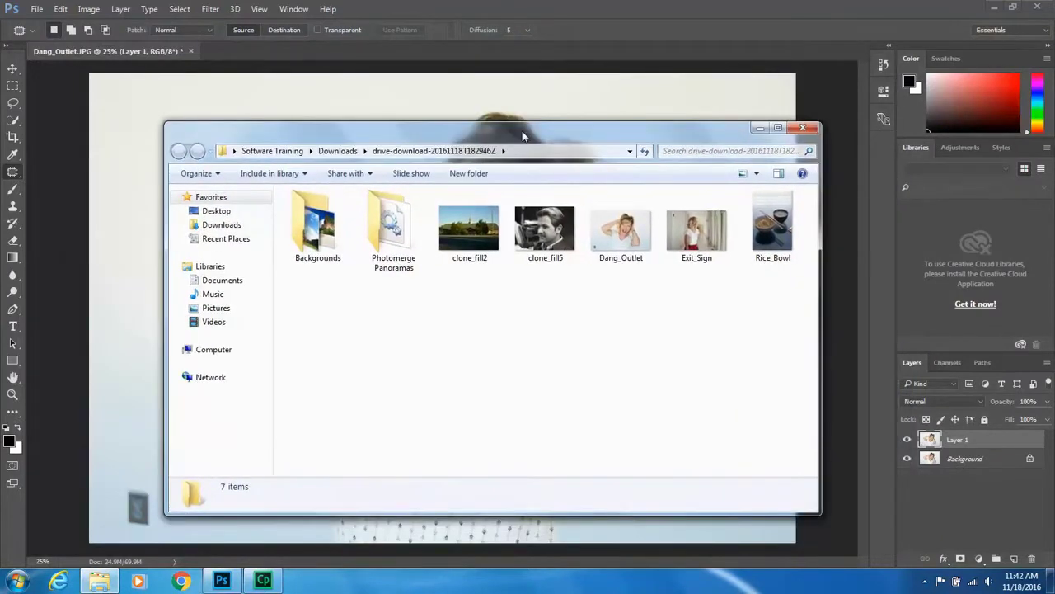
Select Dang_Outlet in the extracted folder and switch to its already open document in Photoshop
{"action": "left_click", "coordinate": [624, 254]}
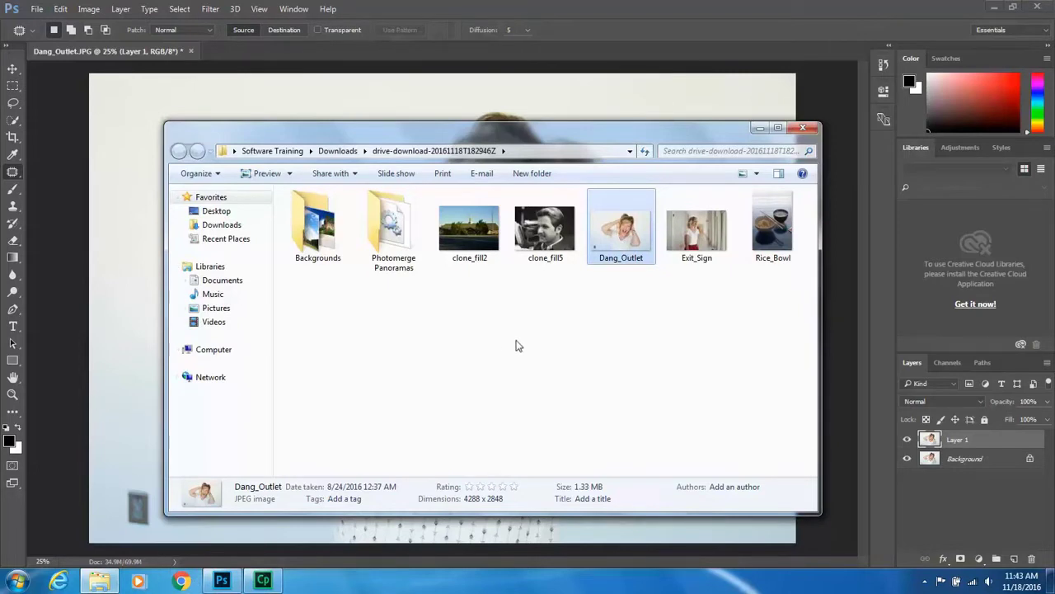
{"action": "left_click_drag", "start_coordinate": [610, 243], "coordinate": [641, 244]}
{"action": "left_click", "coordinate": [130, 224]}
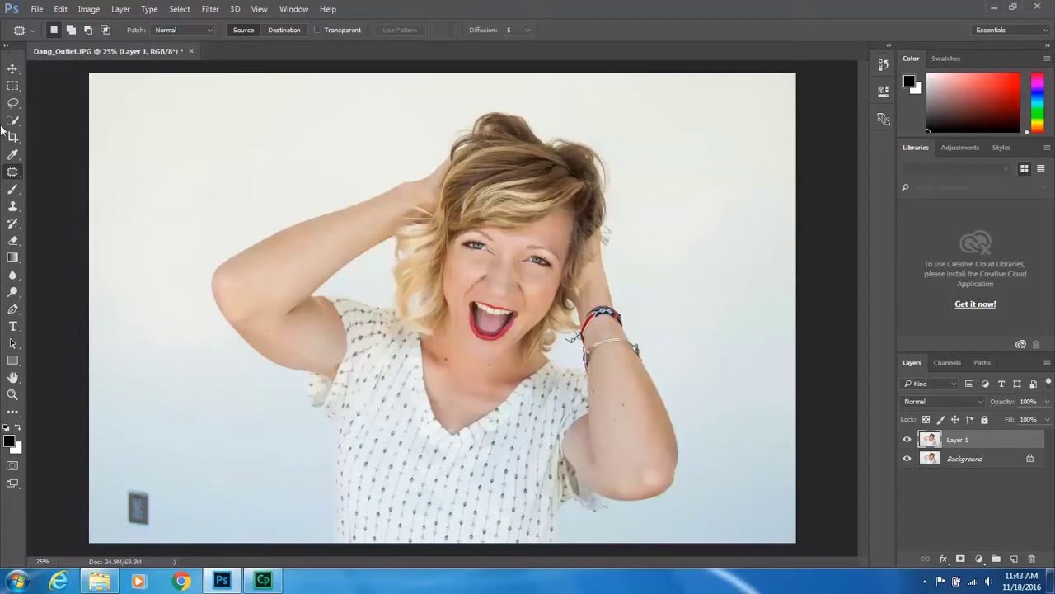
Try the Spot Healing Brush at size 300 on the wall outlet in the photo's lower-left corner
{"action": "right_click", "coordinate": [16, 172]}
{"action": "left_click", "coordinate": [33, 172]}
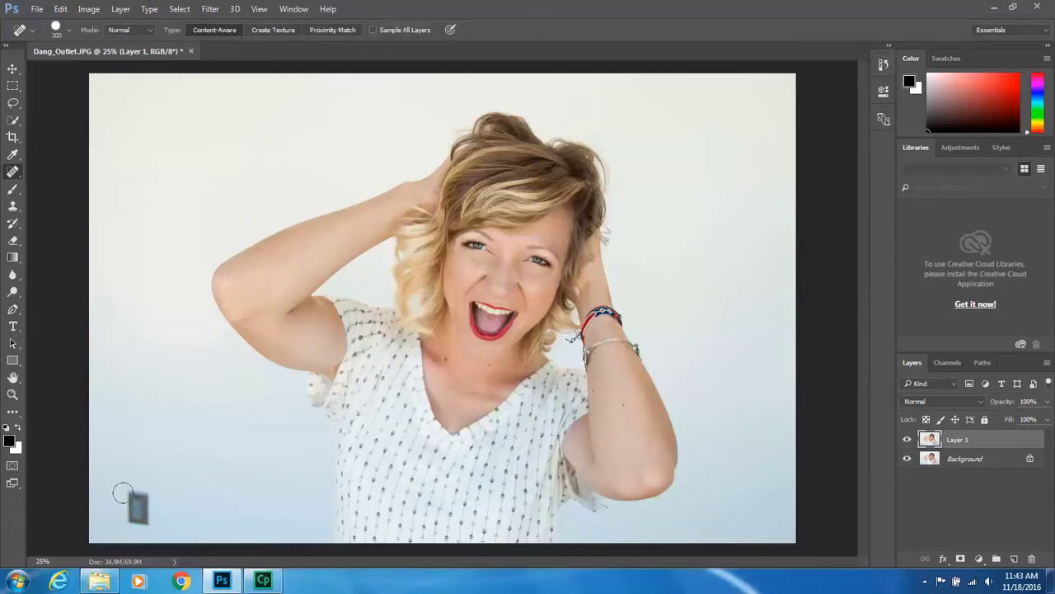
{"action": "key", "text": "bracketright"}
{"action": "left_click", "coordinate": [137, 507]}
Remove the wall outlet with the Patch Tool, sampling the clean wall just to its right, and clear the selection
{"action": "right_click", "coordinate": [14, 171]}
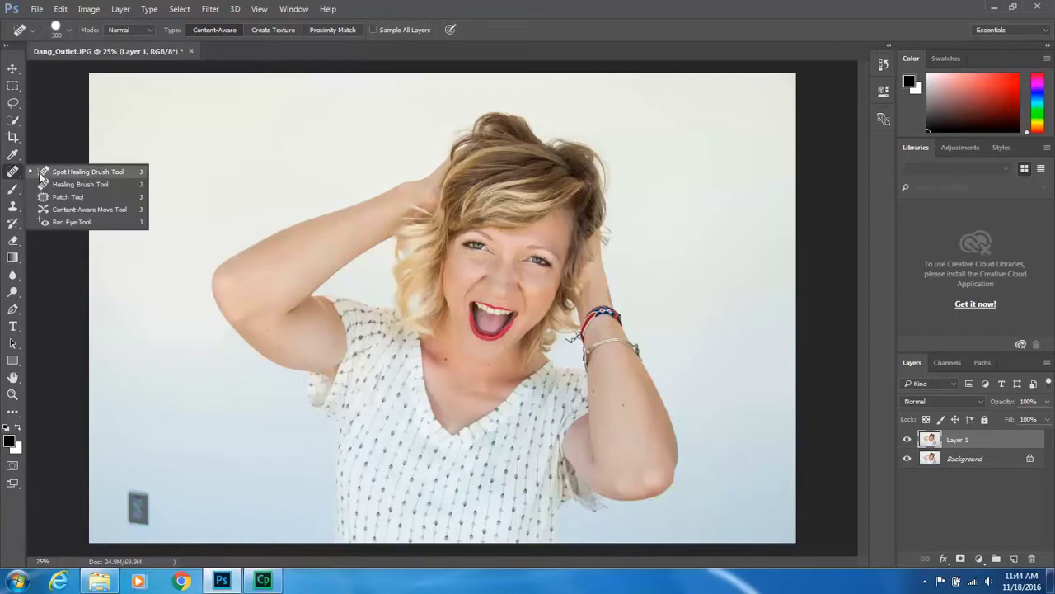
{"action": "left_click", "coordinate": [48, 197]}
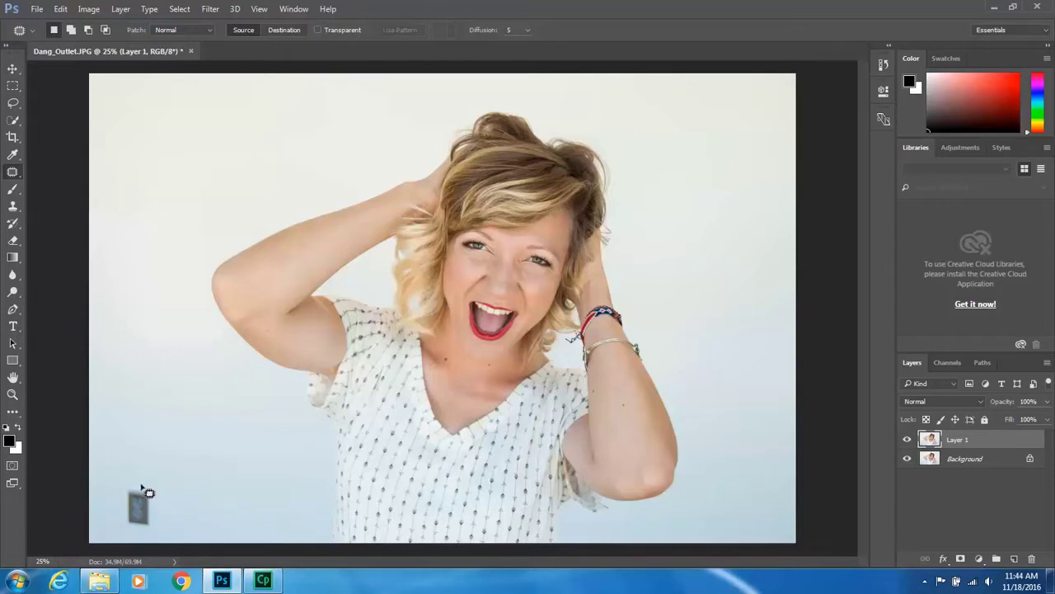
{"action": "mouse_move", "coordinate": [142, 488]}
{"action": "left_mouse_down"}
{"action": "mouse_move", "coordinate": [128, 531]}
{"action": "mouse_move", "coordinate": [149, 534]}
{"action": "mouse_move", "coordinate": [155, 522]}
{"action": "mouse_move", "coordinate": [144, 484]}
{"action": "mouse_move", "coordinate": [137, 517]}
{"action": "mouse_move", "coordinate": [151, 505]}
{"action": "mouse_move", "coordinate": [133, 474]}
{"action": "mouse_move", "coordinate": [119, 497]}
{"action": "mouse_move", "coordinate": [119, 543]}
{"action": "mouse_move", "coordinate": [144, 548]}
{"action": "mouse_move", "coordinate": [154, 518]}
{"action": "mouse_move", "coordinate": [131, 494]}
{"action": "mouse_move", "coordinate": [133, 521]}
{"action": "mouse_move", "coordinate": [142, 528]}
{"action": "mouse_move", "coordinate": [136, 507]}
{"action": "mouse_move", "coordinate": [172, 514]}
{"action": "left_mouse_up"}
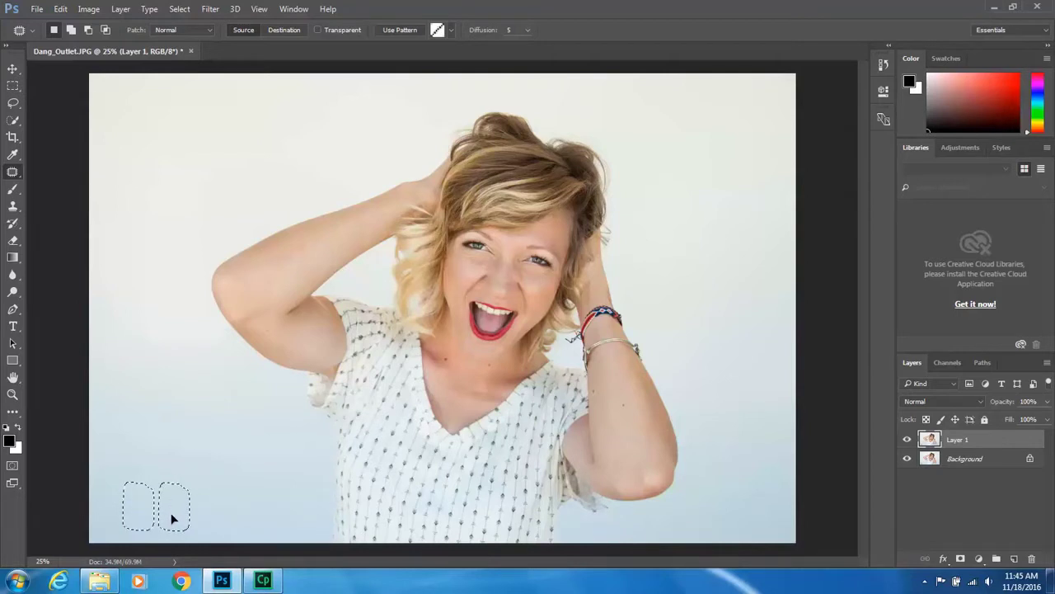
{"action": "left_click_drag", "start_coordinate": [171, 513], "coordinate": [171, 515]}
{"action": "key", "text": "ctrl+d"}
Open Exit_Sign from the extracted folder as a separate Photoshop document
{"action": "mouse_move", "coordinate": [95, 584]}
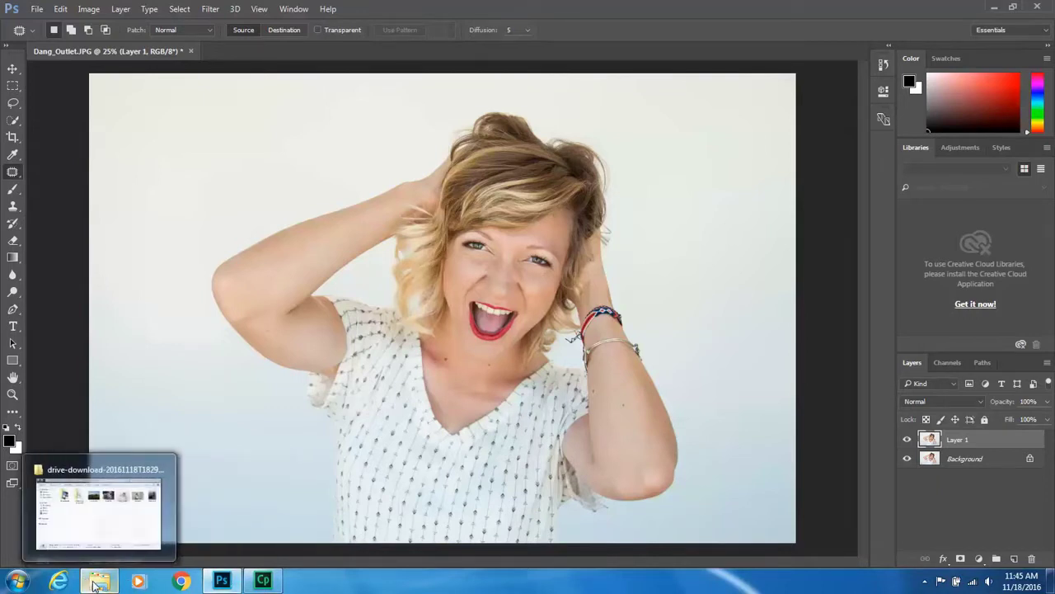
{"action": "left_click", "coordinate": [95, 584]}
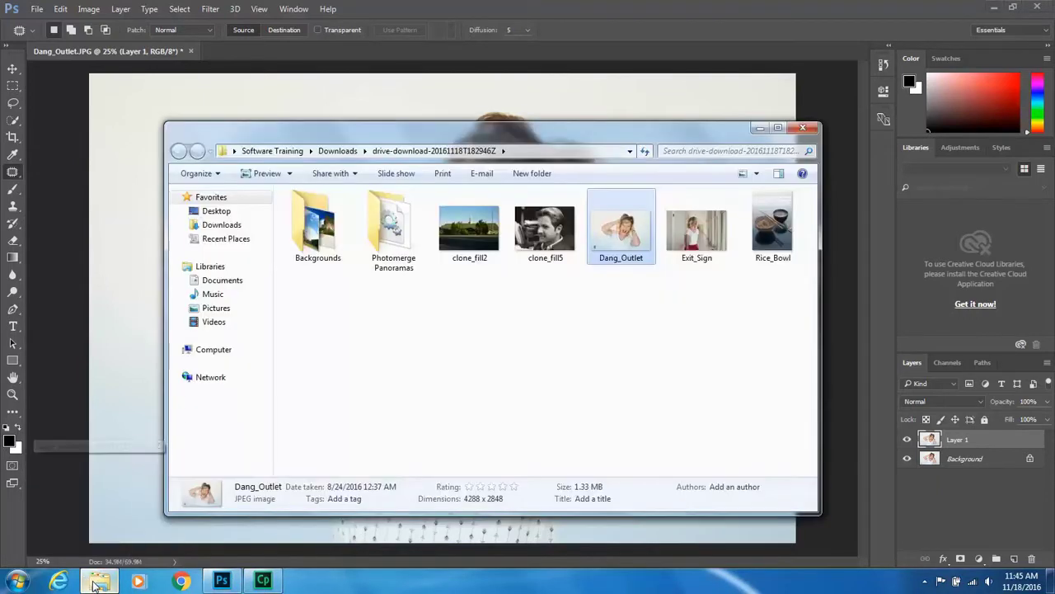
{"action": "left_click", "coordinate": [683, 253]}
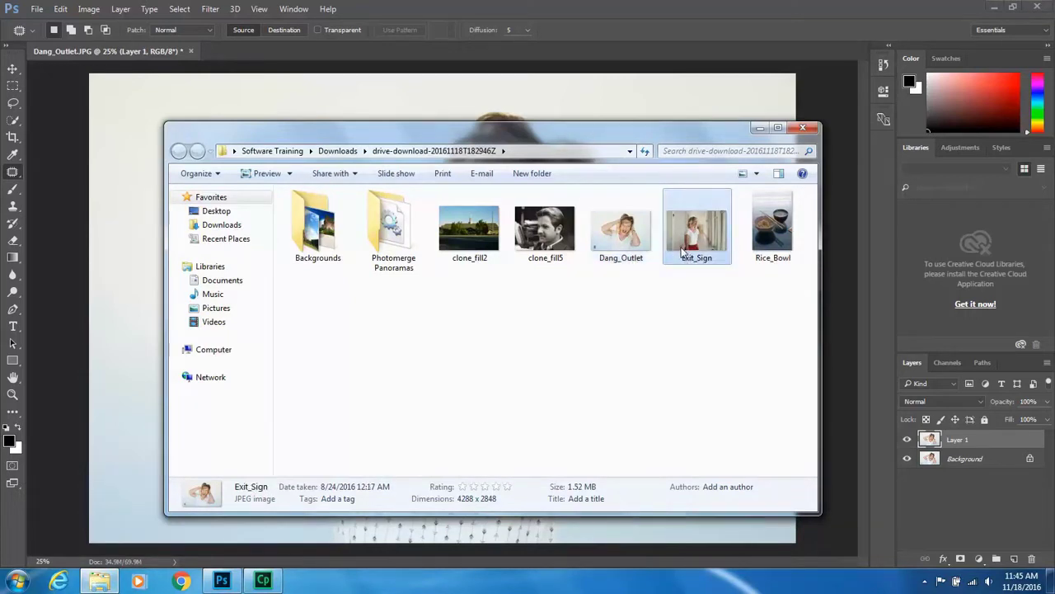
{"action": "left_click_drag", "start_coordinate": [683, 253], "coordinate": [224, 48]}
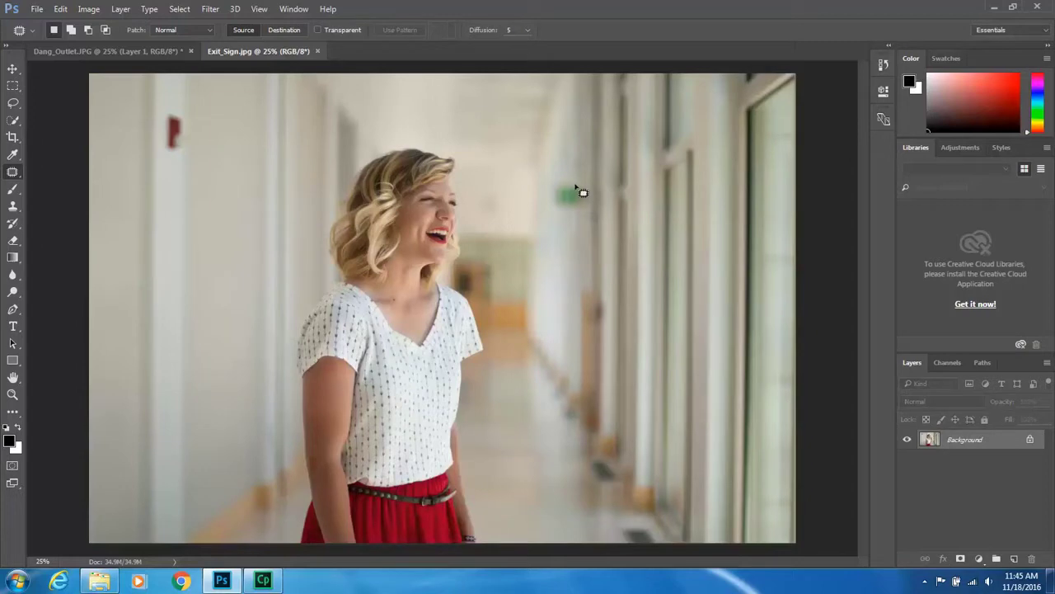
Duplicate the Background layer of Exit_Sign.jpg
{"action": "key", "text": "ctrl+plus"}
{"action": "key", "text": "ctrl+plus"}
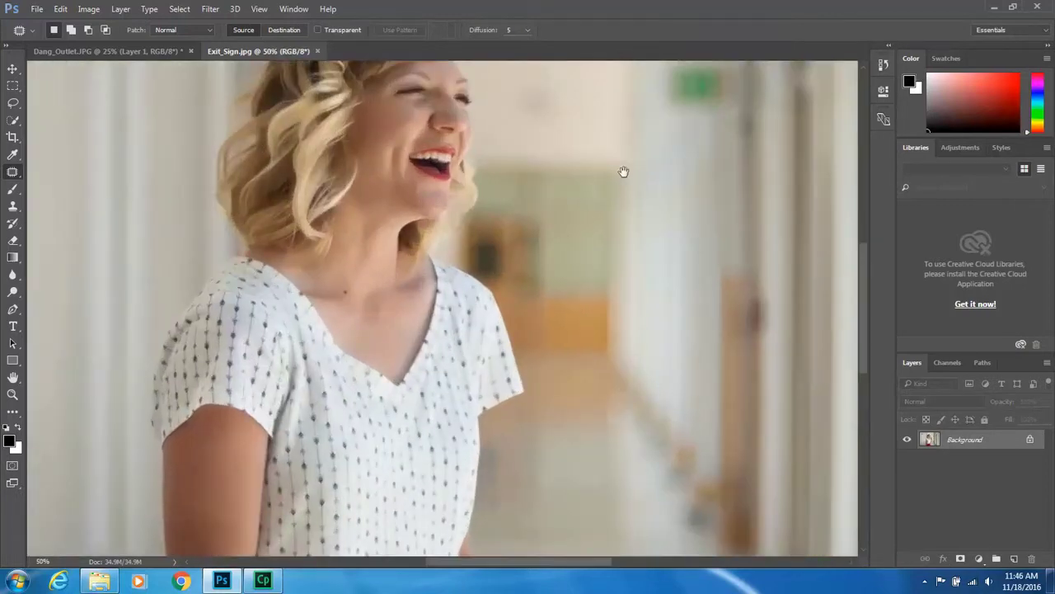
{"action": "left_click_drag", "start_coordinate": [624, 172], "coordinate": [547, 281]}
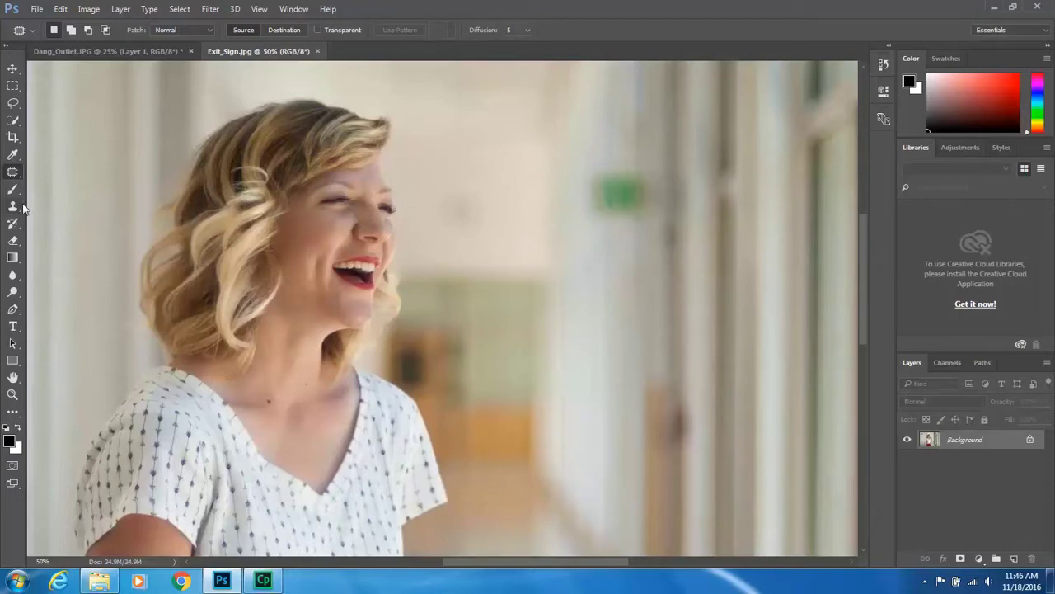
{"action": "key", "text": "ctrl+minus"}
{"action": "key", "text": "ctrl+minus"}
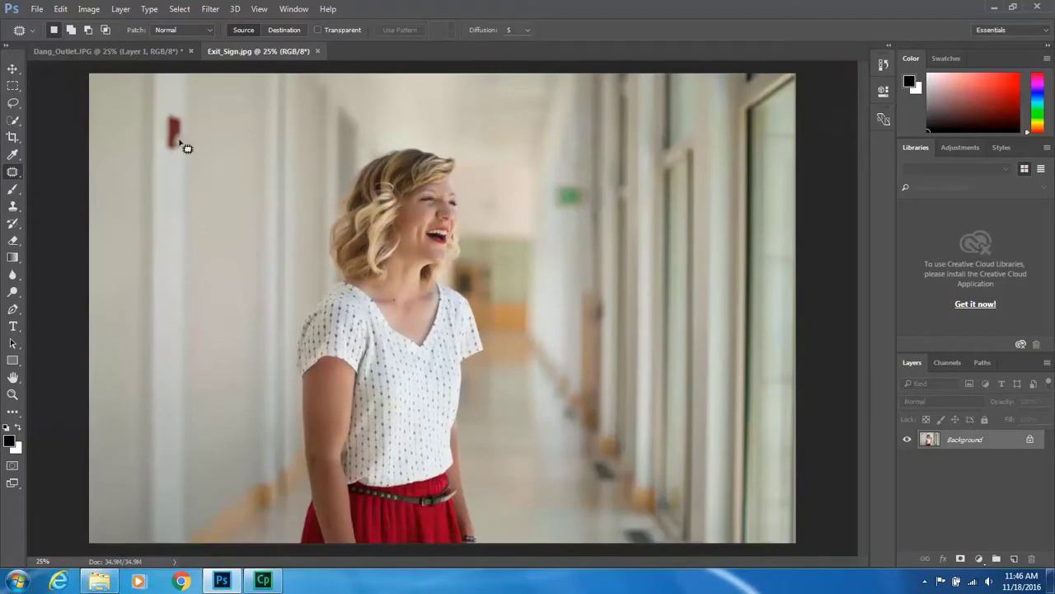
{"action": "key", "text": "ctrl+plus"}
{"action": "key", "text": "ctrl+plus"}
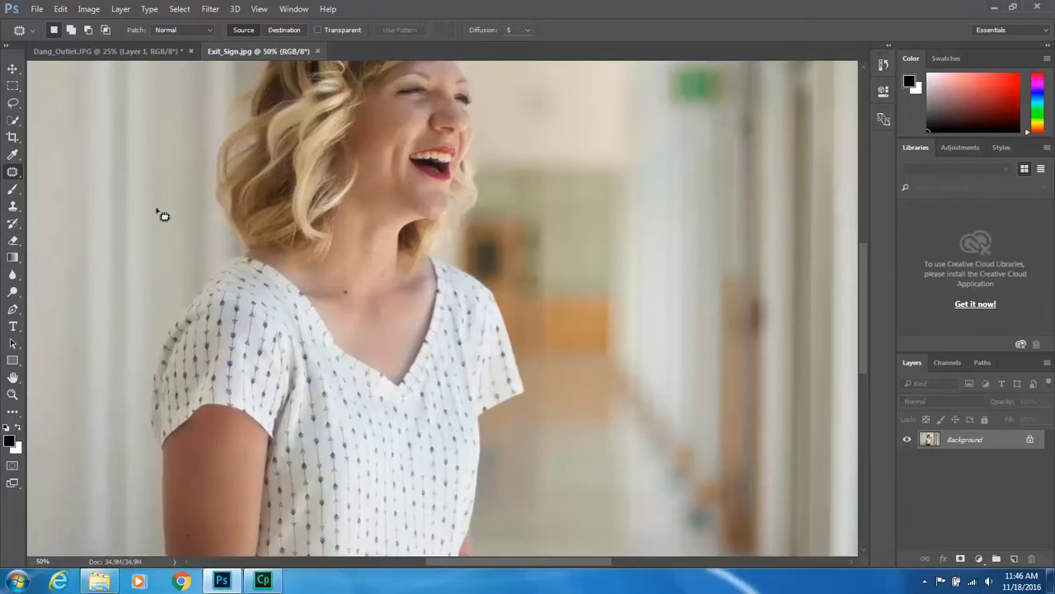
{"action": "left_click_drag", "start_coordinate": [459, 561], "coordinate": [394, 569]}
{"action": "left_click_drag", "start_coordinate": [863, 349], "coordinate": [866, 269]}
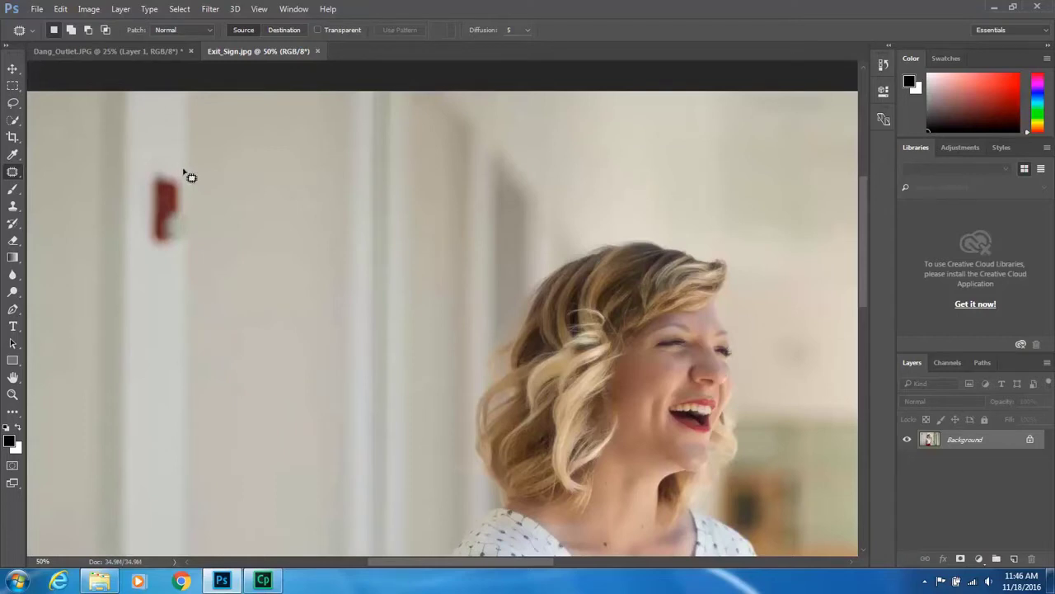
{"action": "key", "text": "ctrl+j"}
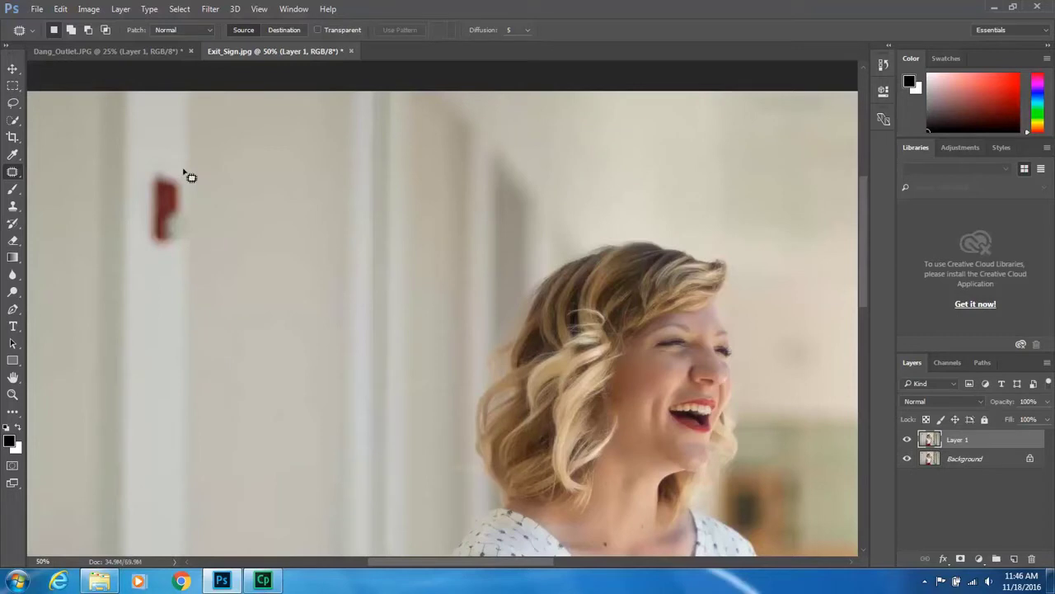
Try patching the red wall alarm through a loose outline with the column area below it, and undo the patch
{"action": "mouse_move", "coordinate": [183, 171]}
{"action": "left_mouse_down"}
{"action": "mouse_move", "coordinate": [144, 174]}
{"action": "mouse_move", "coordinate": [145, 244]}
{"action": "mouse_move", "coordinate": [163, 255]}
{"action": "mouse_move", "coordinate": [193, 253]}
{"action": "mouse_move", "coordinate": [203, 238]}
{"action": "mouse_move", "coordinate": [203, 196]}
{"action": "mouse_move", "coordinate": [184, 171]}
{"action": "left_mouse_up"}
{"action": "left_click_drag", "start_coordinate": [187, 177], "coordinate": [183, 172]}
{"action": "left_click_drag", "start_coordinate": [169, 220], "coordinate": [167, 317]}
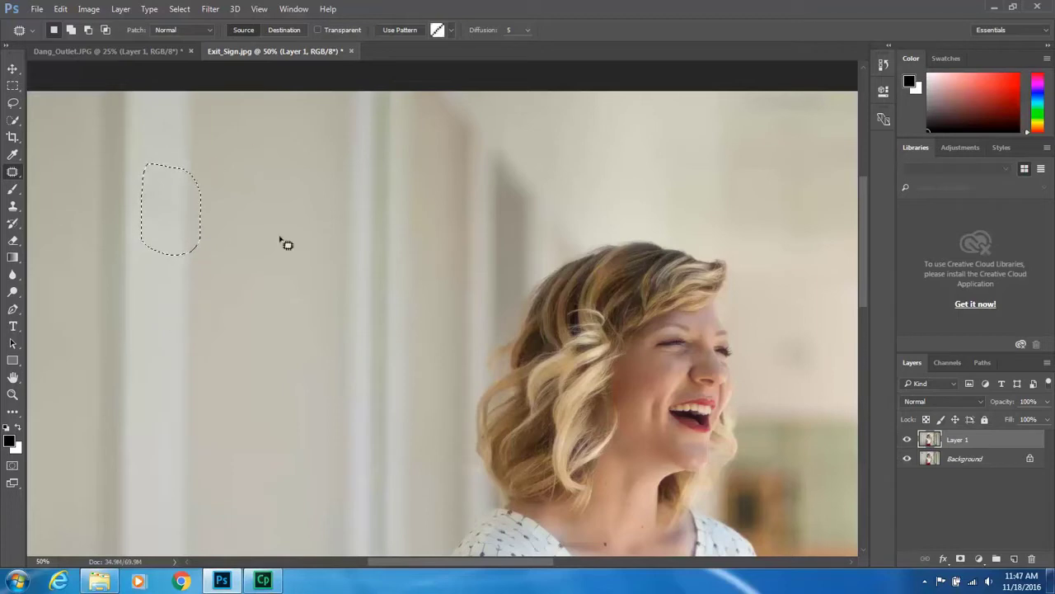
{"action": "key", "text": "ctrl+d"}
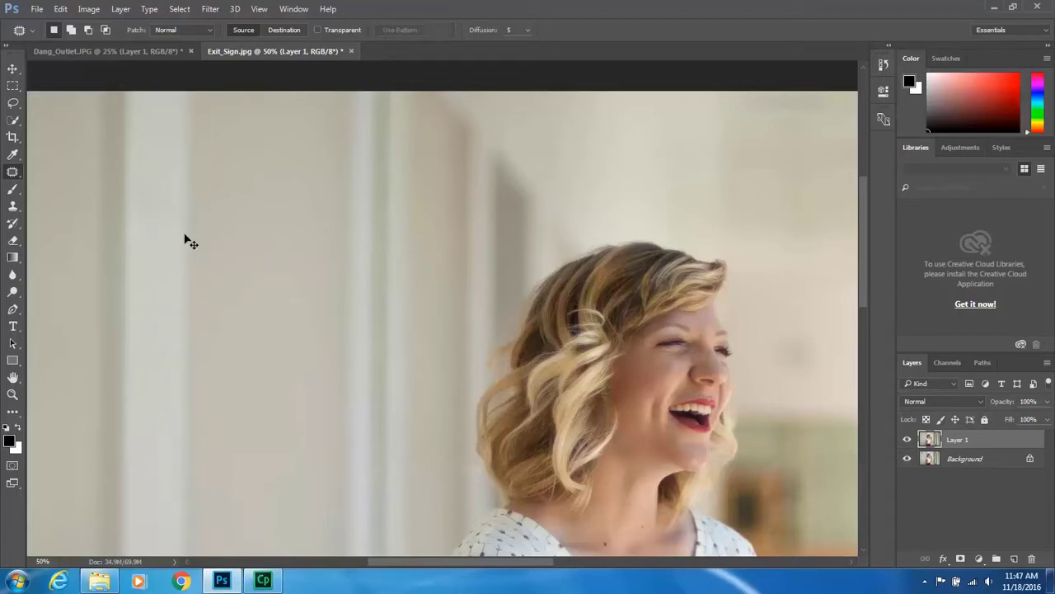
{"action": "key", "text": "ctrl+alt+z"}
{"action": "key", "text": "ctrl+alt+z"}
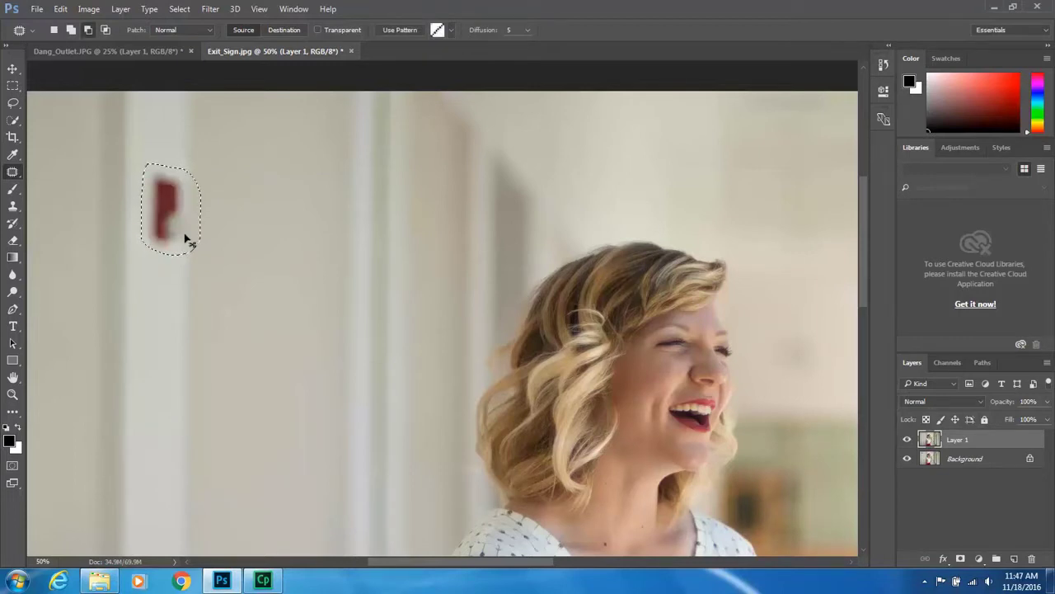
{"action": "key", "text": "ctrl+d"}
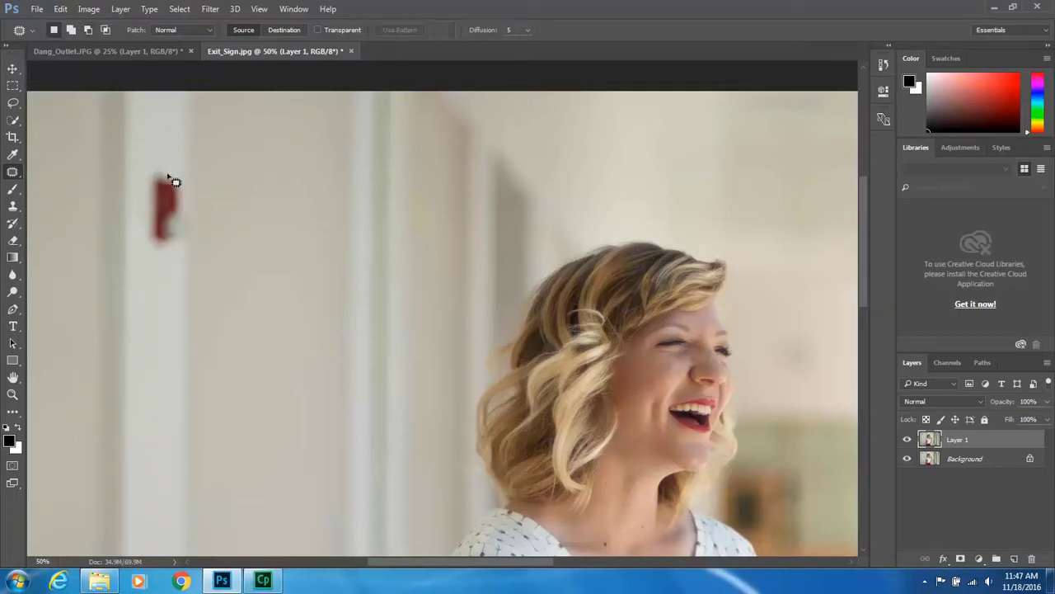
Try patching the red wall alarm through an outline drawn tightly along its edges, and undo the patch
{"action": "mouse_move", "coordinate": [166, 176]}
{"action": "left_mouse_down"}
{"action": "mouse_move", "coordinate": [152, 211]}
{"action": "mouse_move", "coordinate": [164, 242]}
{"action": "mouse_move", "coordinate": [177, 217]}
{"action": "mouse_move", "coordinate": [165, 176]}
{"action": "mouse_move", "coordinate": [163, 307]}
{"action": "mouse_move", "coordinate": [165, 266]}
{"action": "mouse_move", "coordinate": [165, 276]}
{"action": "left_mouse_up"}
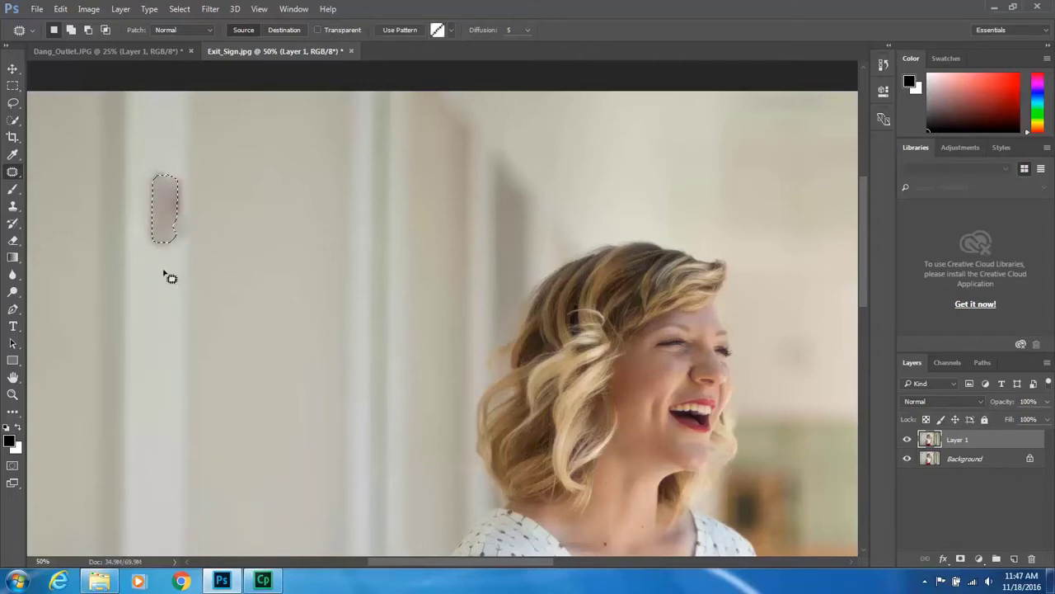
{"action": "key", "text": "ctrl+d"}
{"action": "left_click_drag", "start_coordinate": [157, 252], "coordinate": [165, 255]}
{"action": "key", "text": "ctrl+alt+z"}
{"action": "key", "text": "ctrl+alt+z"}
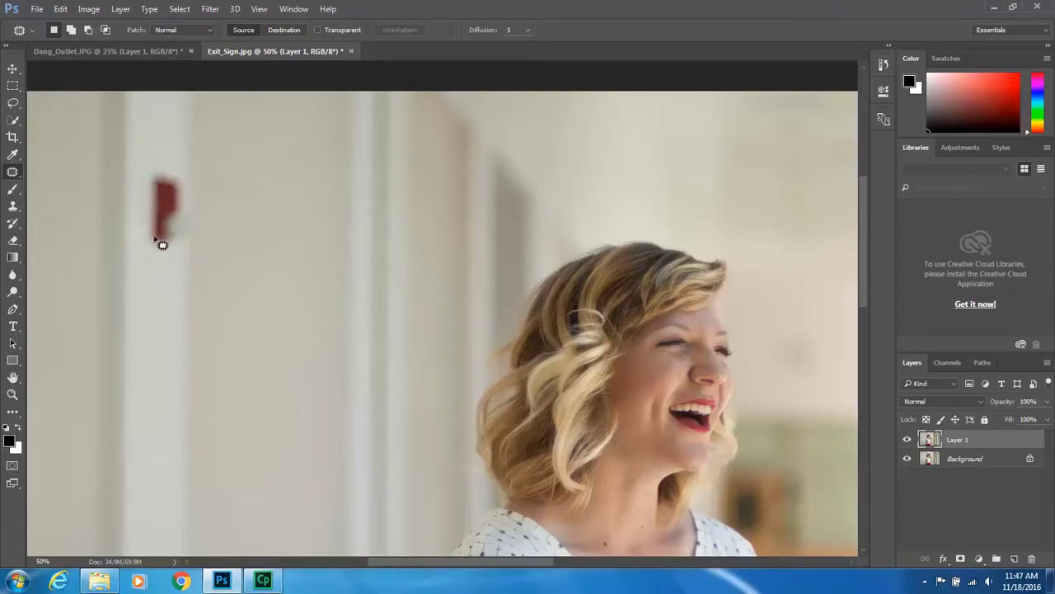
Remove the red wall alarm by patching a loose outline around it with the column area below, and clear the selection
{"action": "mouse_move", "coordinate": [161, 159]}
{"action": "left_mouse_down"}
{"action": "mouse_move", "coordinate": [147, 254]}
{"action": "mouse_move", "coordinate": [181, 257]}
{"action": "mouse_move", "coordinate": [198, 240]}
{"action": "mouse_move", "coordinate": [201, 212]}
{"action": "mouse_move", "coordinate": [190, 169]}
{"action": "mouse_move", "coordinate": [165, 160]}
{"action": "mouse_move", "coordinate": [172, 329]}
{"action": "left_mouse_up"}
{"action": "key", "text": "ctrl+d"}
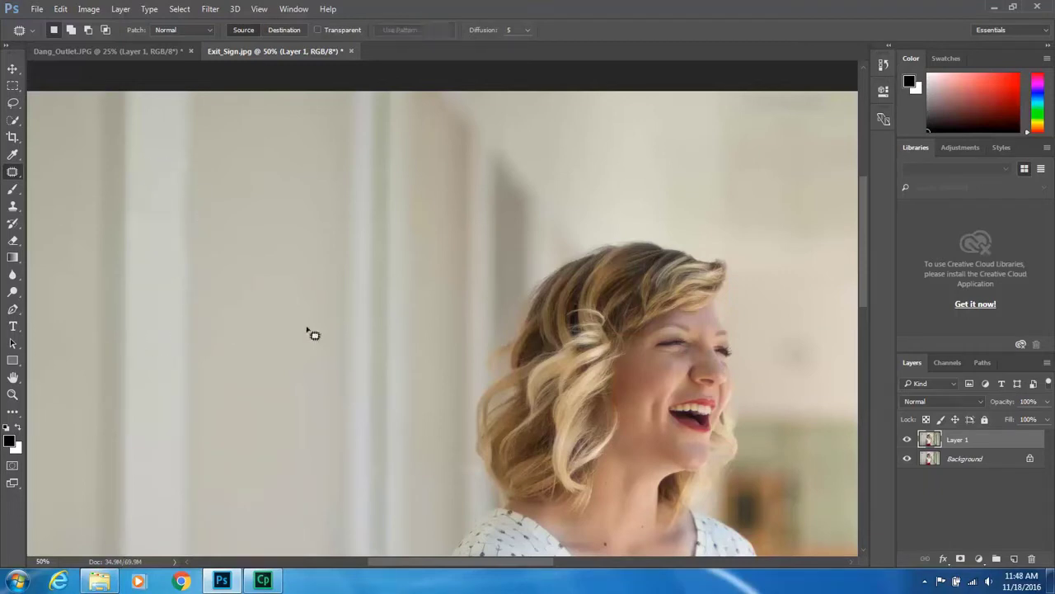
Try patching the green exit sign through a loose outline with the column area below it, and undo the patch and its outline
{"action": "scroll", "coordinate": [329, 323], "scroll_direction": "right", "scroll_amount": 1}
{"action": "left_click_drag", "start_coordinate": [472, 568], "coordinate": [571, 567]}
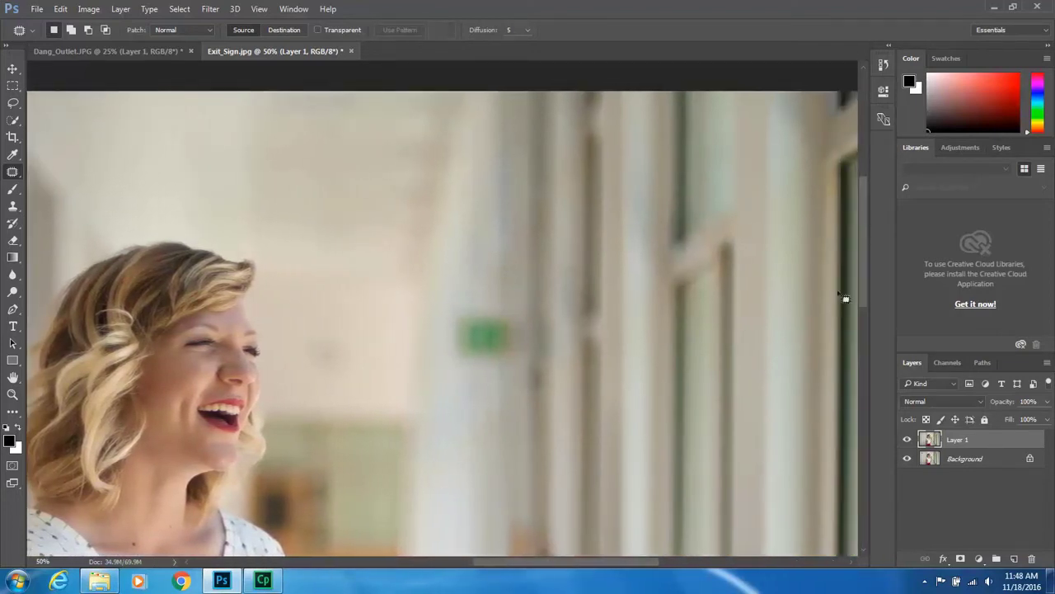
{"action": "left_click_drag", "start_coordinate": [862, 274], "coordinate": [862, 304]}
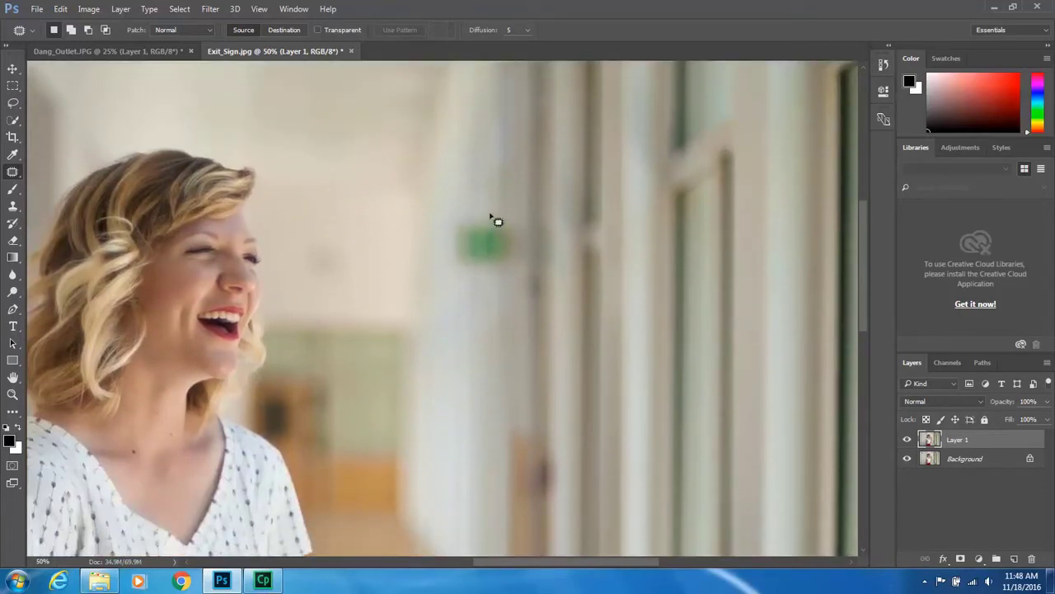
{"action": "mouse_move", "coordinate": [489, 212]}
{"action": "left_mouse_down"}
{"action": "mouse_move", "coordinate": [447, 231]}
{"action": "mouse_move", "coordinate": [451, 275]}
{"action": "mouse_move", "coordinate": [523, 282]}
{"action": "left_mouse_up"}
{"action": "mouse_move", "coordinate": [530, 230]}
{"action": "left_mouse_down"}
{"action": "mouse_move", "coordinate": [487, 213]}
{"action": "mouse_move", "coordinate": [488, 298]}
{"action": "left_mouse_up"}
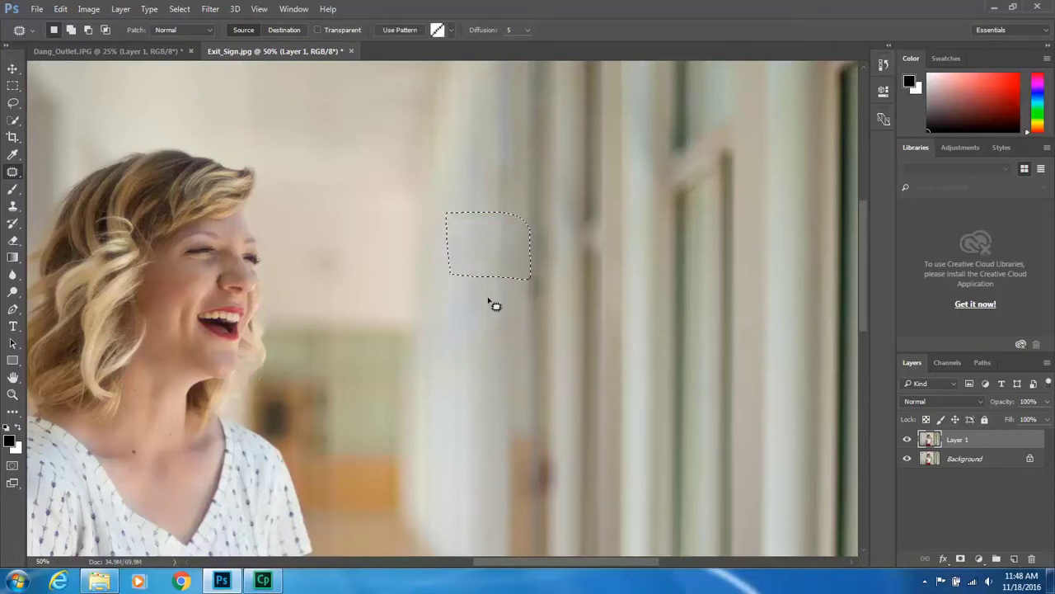
{"action": "key", "text": "ctrl+d"}
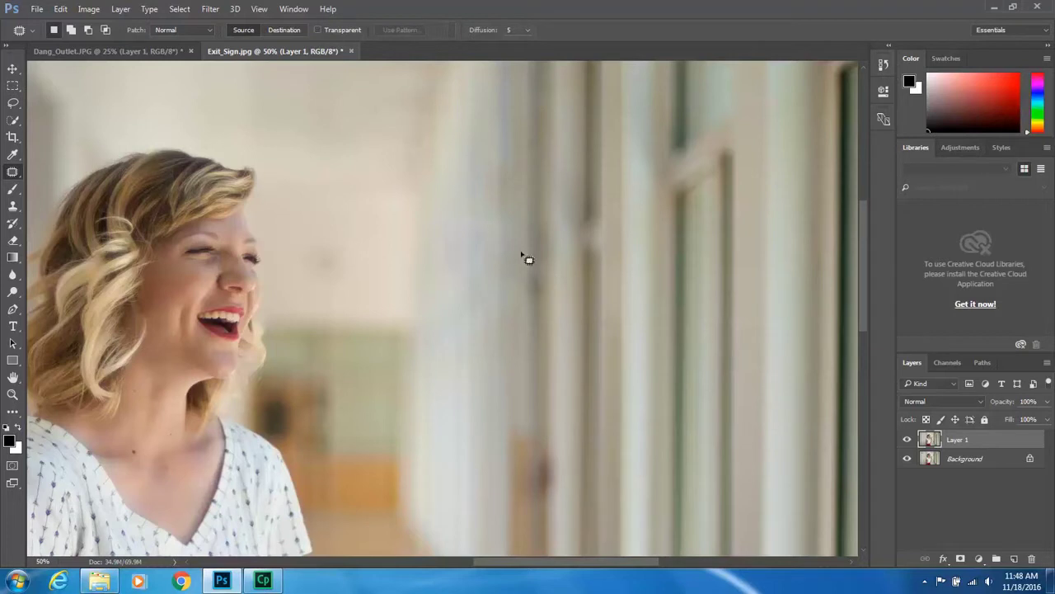
{"action": "key", "text": "ctrl+plus"}
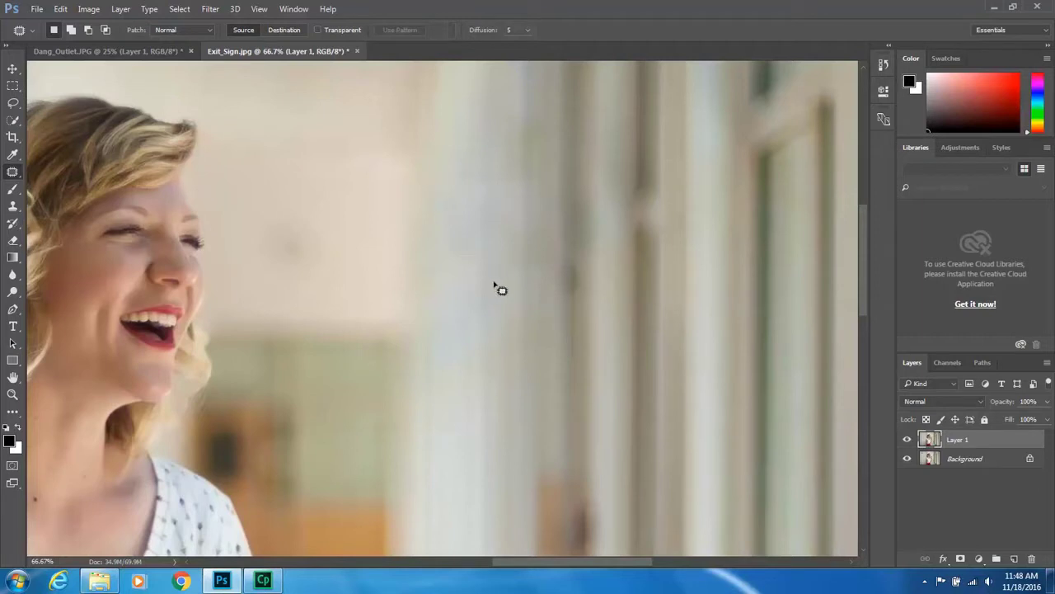
{"action": "key", "text": "ctrl+alt+z"}
{"action": "key", "text": "ctrl+alt+z"}
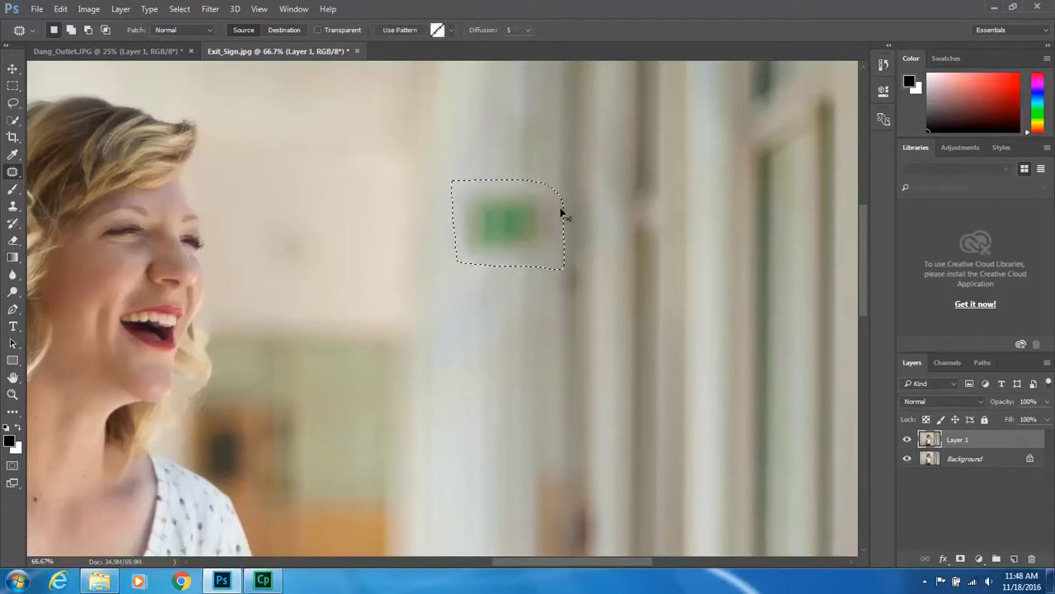
{"action": "key", "text": "ctrl+alt+z"}
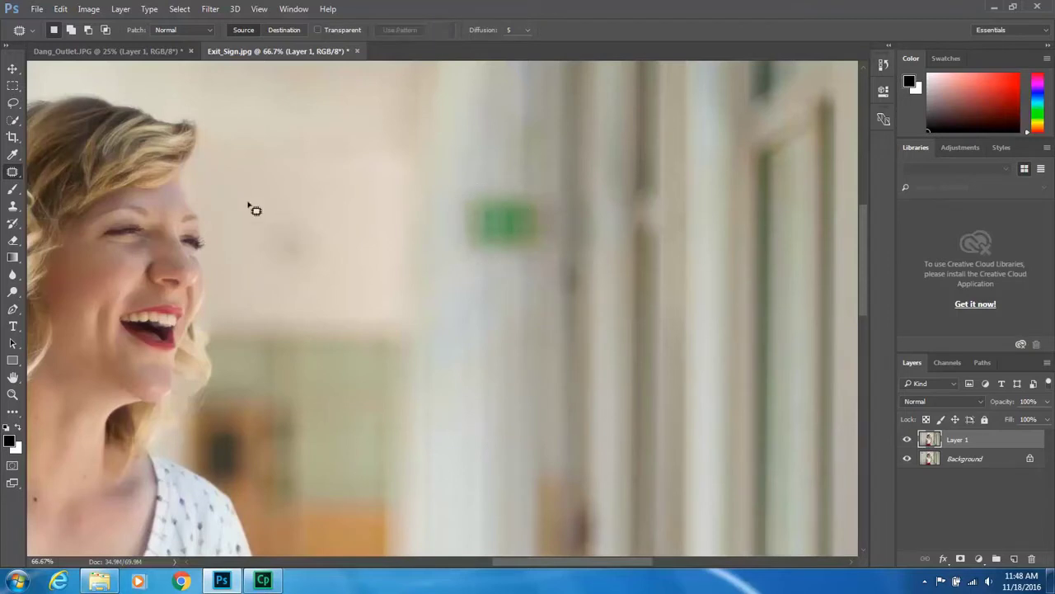
Paint out the green exit sign with the Clone Stamp tool, using the clean column surface below it as the source
{"action": "left_click", "coordinate": [11, 208]}
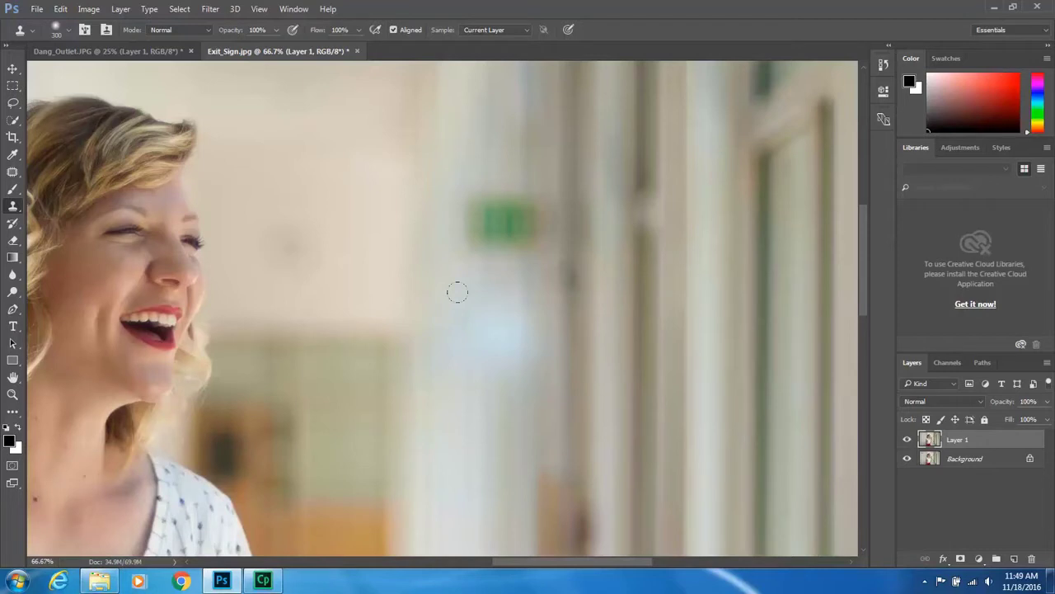
{"action": "key", "text": "ctrl+z"}
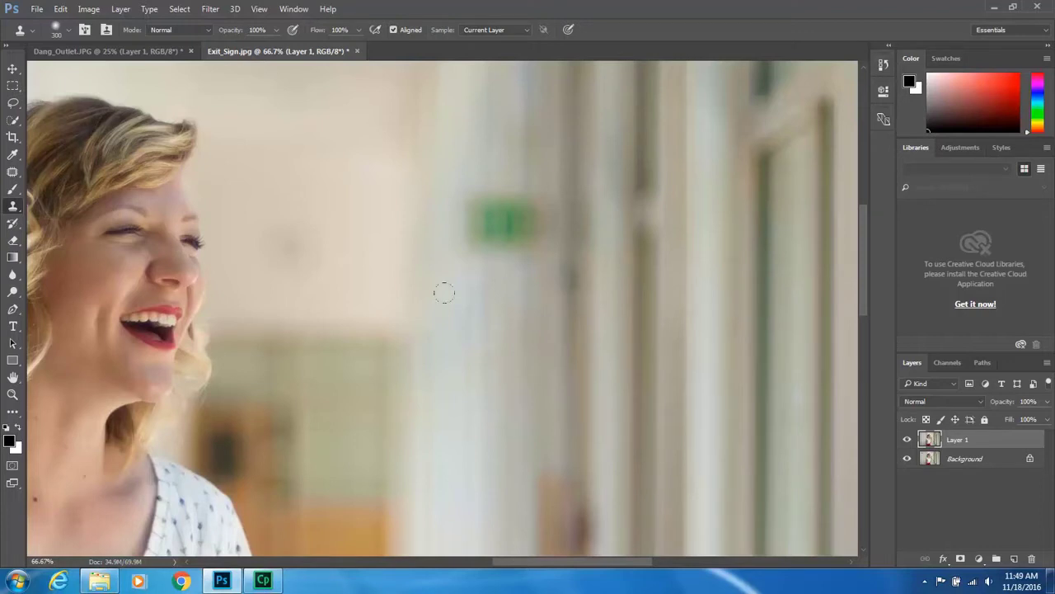
{"action": "mouse_move", "coordinate": [443, 259]}
{"action": "left_mouse_down"}
{"action": "mouse_move", "coordinate": [448, 172]}
{"action": "mouse_move", "coordinate": [485, 178]}
{"action": "mouse_move", "coordinate": [486, 196]}
{"action": "mouse_move", "coordinate": [437, 199]}
{"action": "left_mouse_up"}
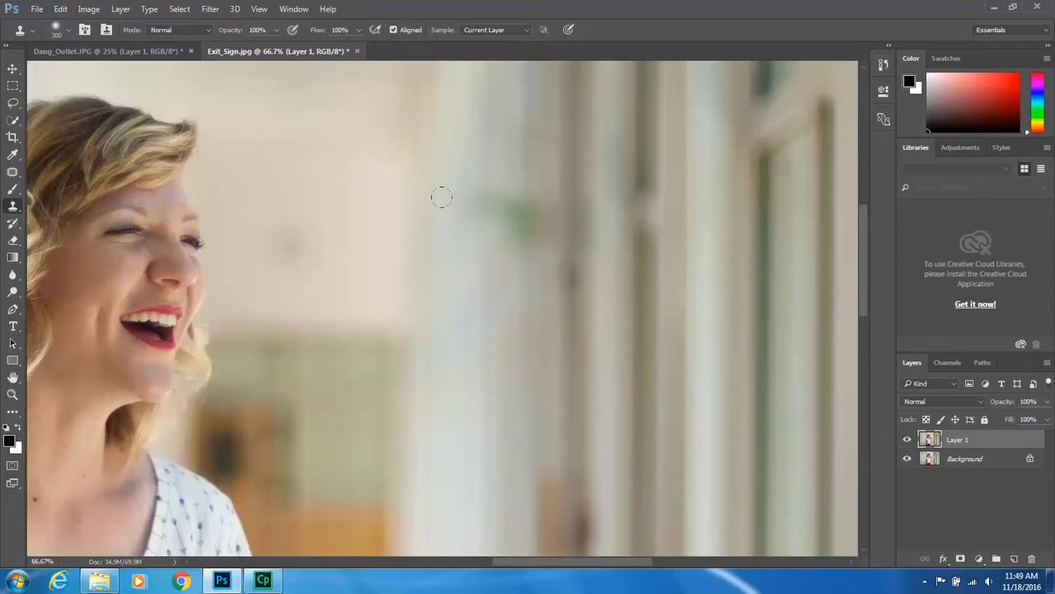
{"action": "key", "text": "ctrl+z"}
{"action": "key", "text": "ctrl+z"}
{"action": "mouse_move", "coordinate": [441, 195]}
{"action": "left_mouse_down"}
{"action": "mouse_move", "coordinate": [441, 172]}
{"action": "mouse_move", "coordinate": [452, 170]}
{"action": "mouse_move", "coordinate": [463, 170]}
{"action": "mouse_move", "coordinate": [468, 190]}
{"action": "left_mouse_up"}
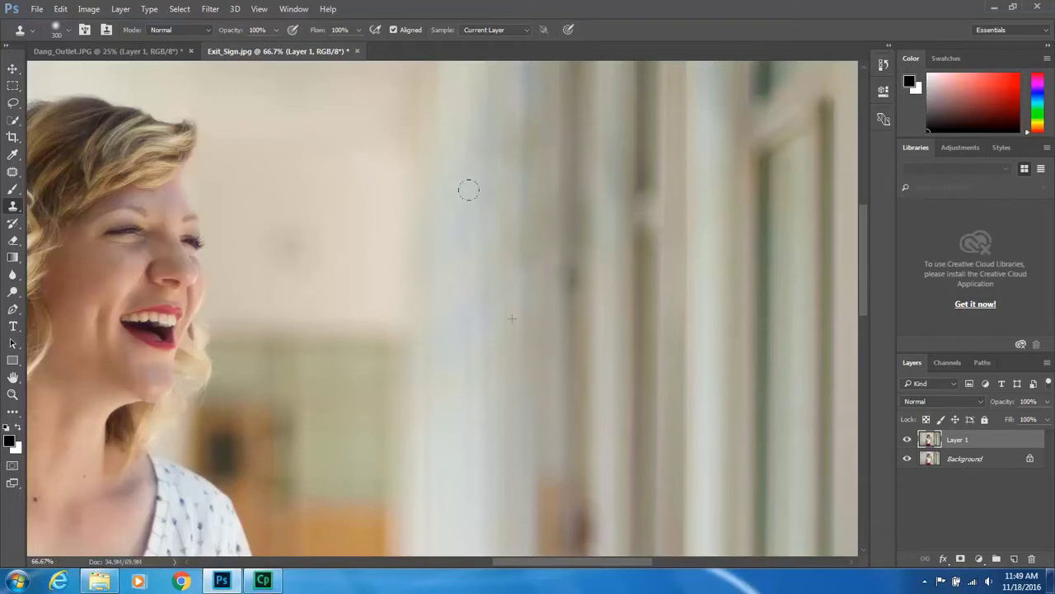
Try extending the cloning up the column above the removed exit sign, and undo the stroke
{"action": "left_click_drag", "start_coordinate": [469, 190], "coordinate": [469, 194]}
{"action": "mouse_move", "coordinate": [462, 211]}
{"action": "left_mouse_down"}
{"action": "mouse_move", "coordinate": [452, 170]}
{"action": "mouse_move", "coordinate": [480, 145]}
{"action": "left_mouse_up"}
{"action": "mouse_move", "coordinate": [480, 134]}
{"action": "left_mouse_down"}
{"action": "mouse_move", "coordinate": [466, 79]}
{"action": "mouse_move", "coordinate": [438, 73]}
{"action": "mouse_move", "coordinate": [436, 88]}
{"action": "left_mouse_up"}
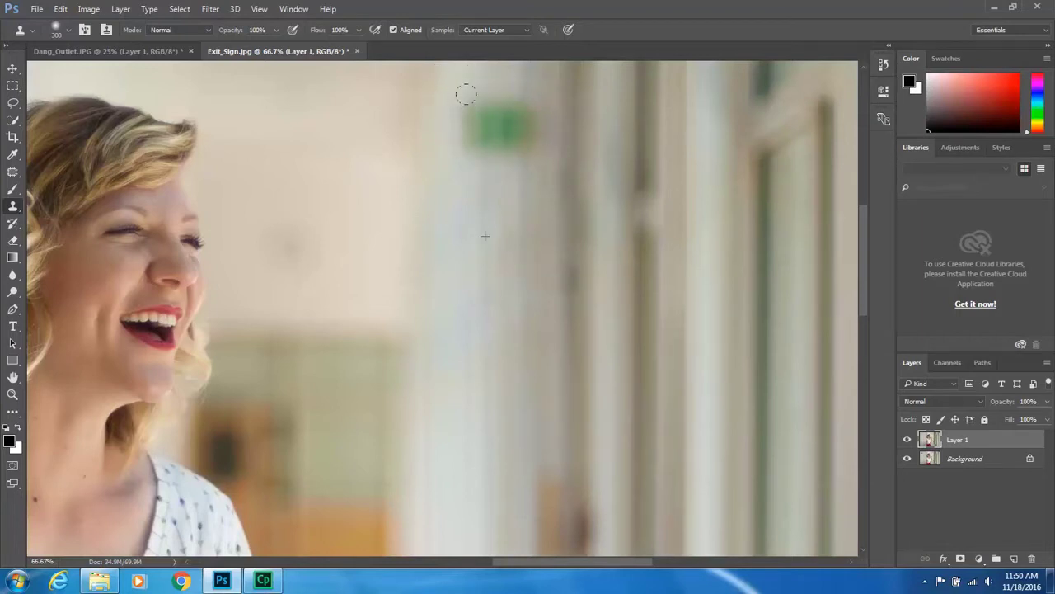
{"action": "left_click", "coordinate": [437, 99]}
{"action": "key", "text": "ctrl+z"}
Touch up the column where the exit sign was and the wall beside the woman's face with Clone Stamp dabs
{"action": "left_click", "coordinate": [450, 191]}
{"action": "left_click", "coordinate": [463, 177]}
{"action": "left_click", "coordinate": [479, 176]}
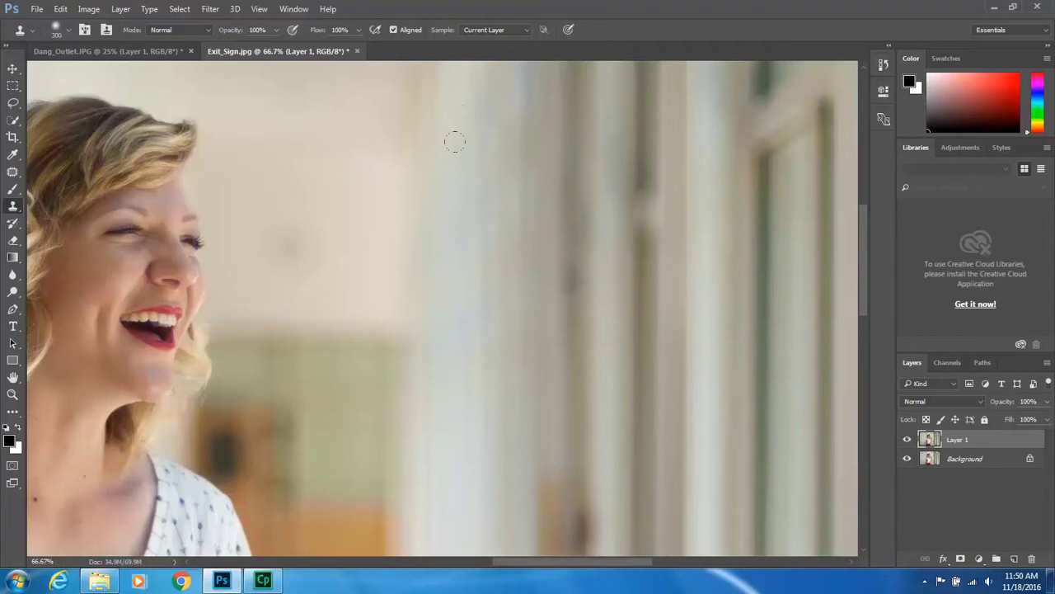
{"action": "left_click", "coordinate": [269, 228], "text": "alt"}
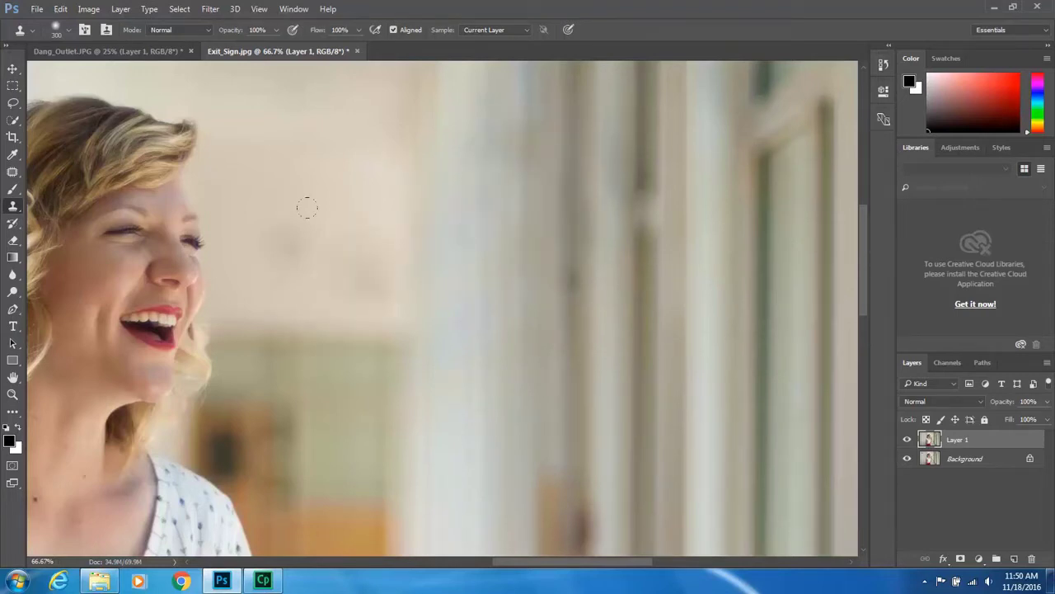
{"action": "left_click", "coordinate": [363, 263]}
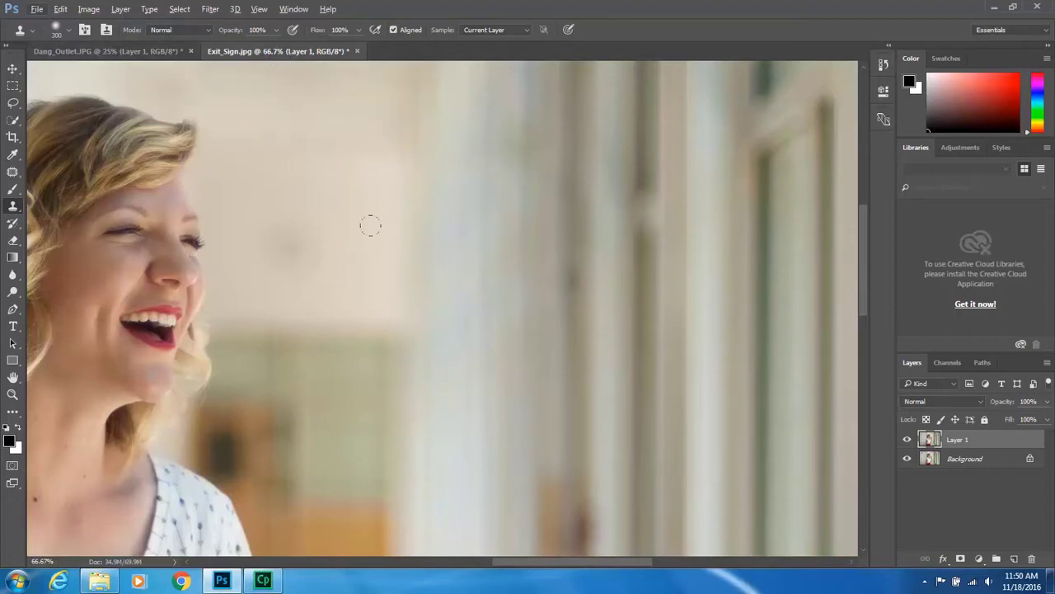
{"action": "key", "text": "ctrl+minus"}
{"action": "key", "text": "ctrl+minus"}
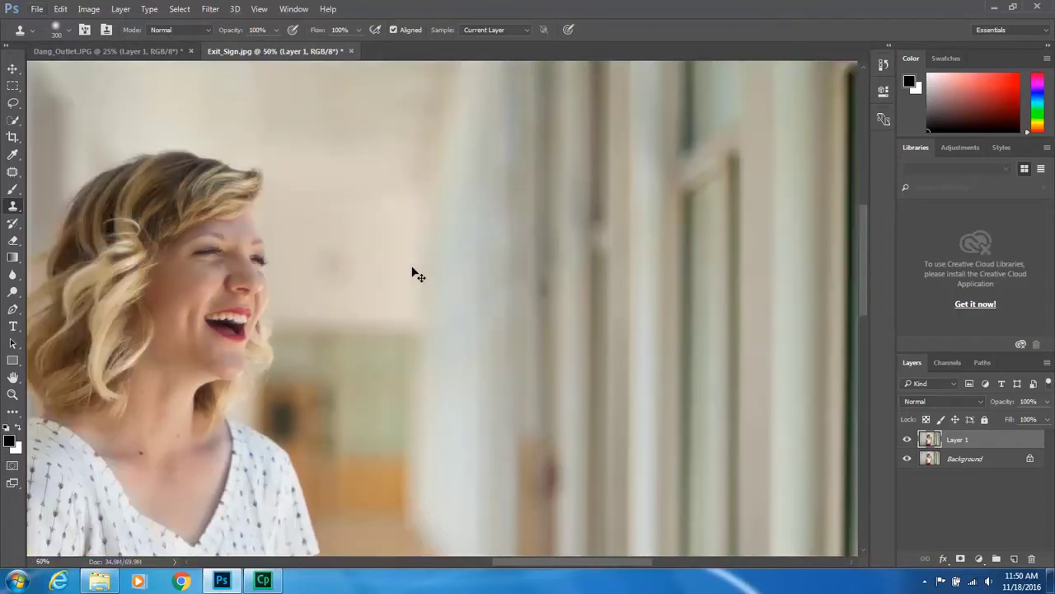
{"action": "key", "text": "ctrl+minus"}
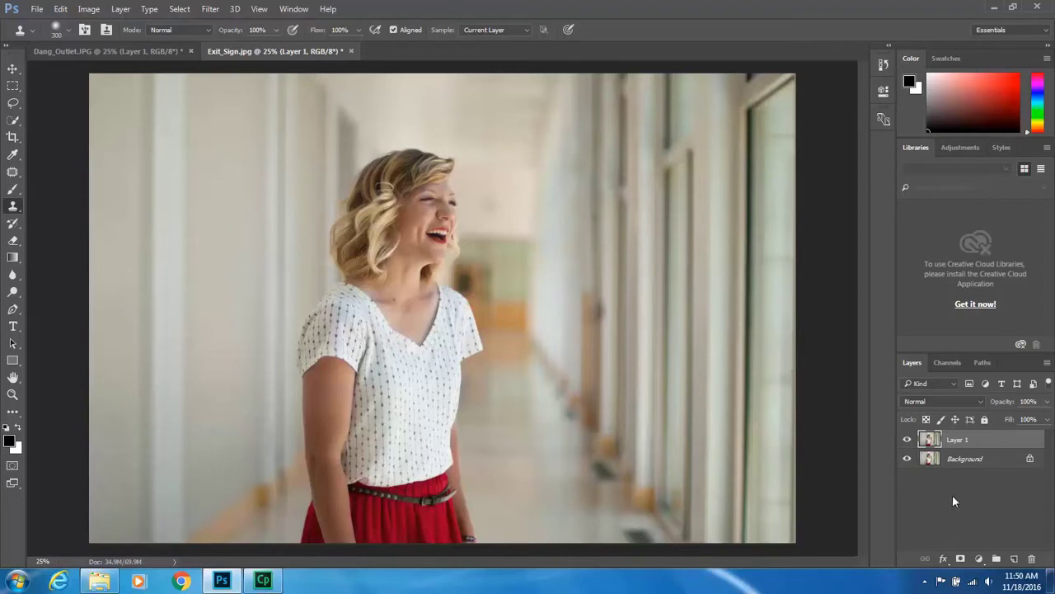
Close Exit_Sign.jpg and Dang_Outlet.JPG without saving the changes
{"action": "left_click", "coordinate": [350, 51]}
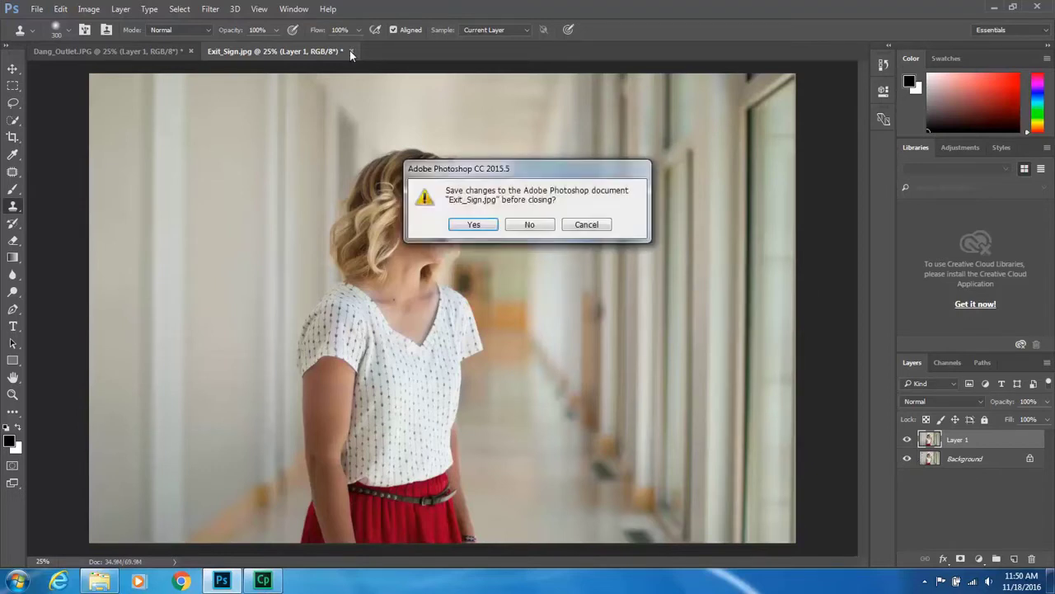
{"action": "left_click", "coordinate": [532, 225]}
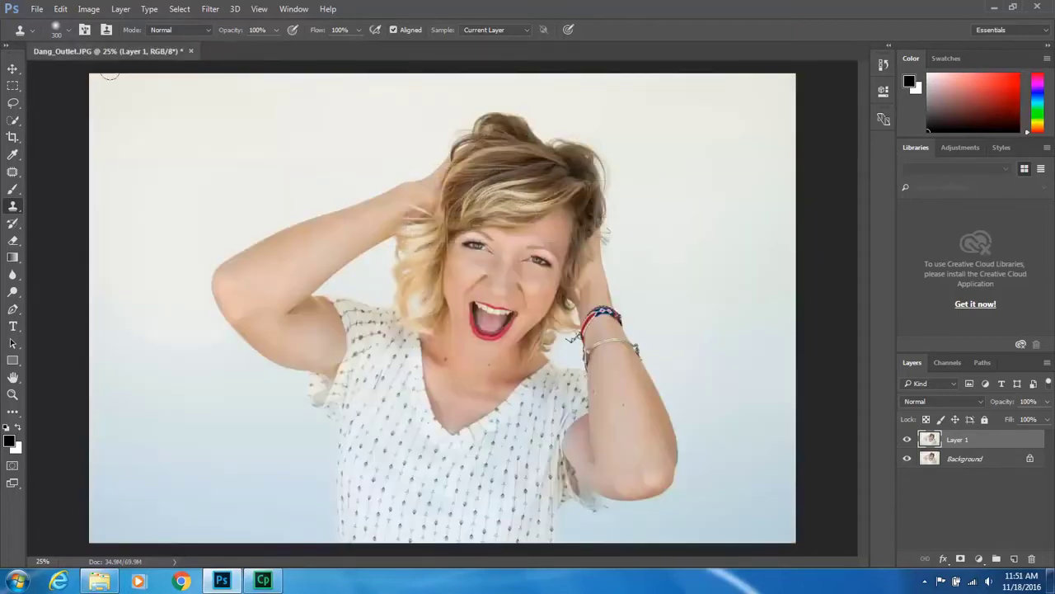
{"action": "left_click", "coordinate": [190, 51]}
{"action": "left_click", "coordinate": [532, 225]}
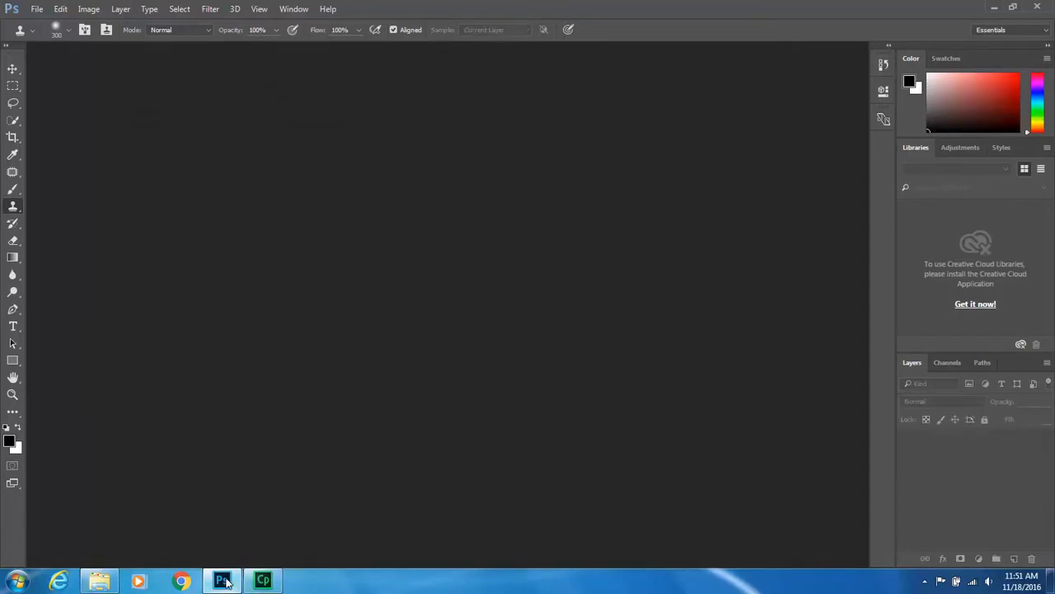
Open the Rice_Bowl image from the downloaded practice folder in Photoshop and duplicate its Background layer
{"action": "left_click", "coordinate": [109, 583]}
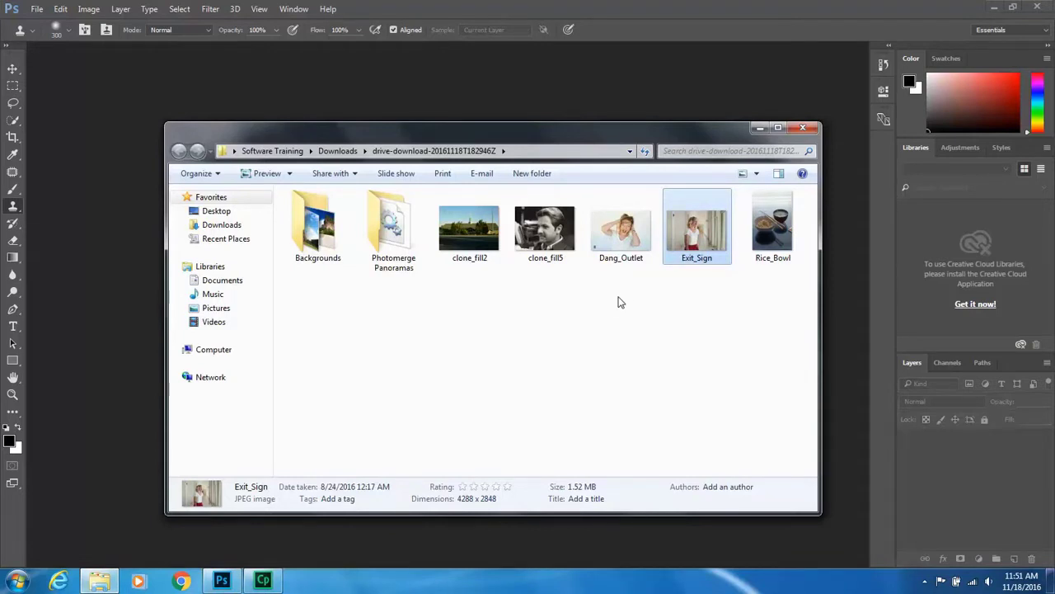
{"action": "left_click_drag", "start_coordinate": [771, 248], "coordinate": [400, 76]}
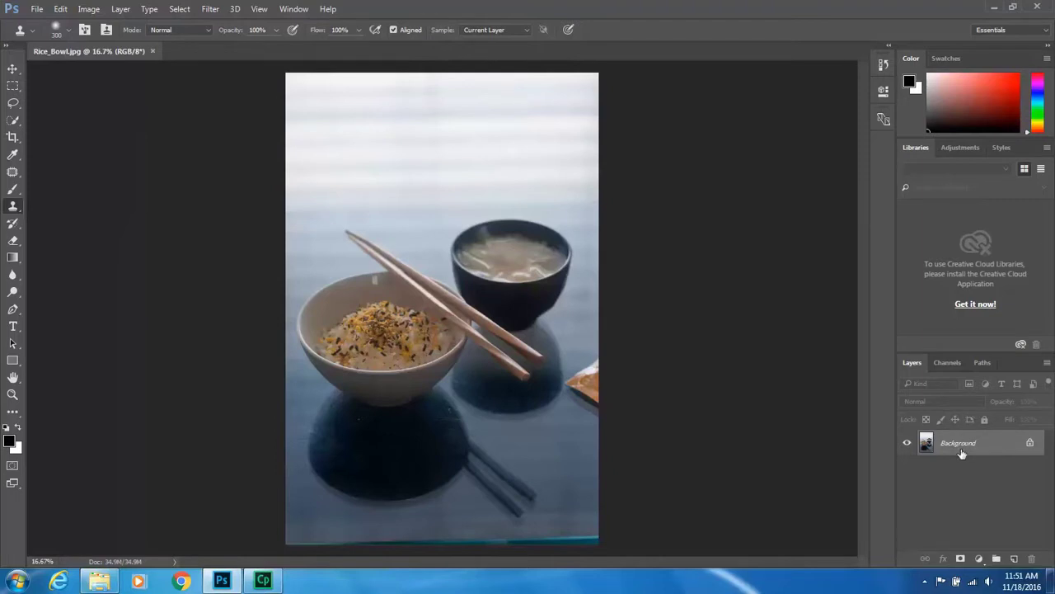
{"action": "key", "text": "ctrl+j"}
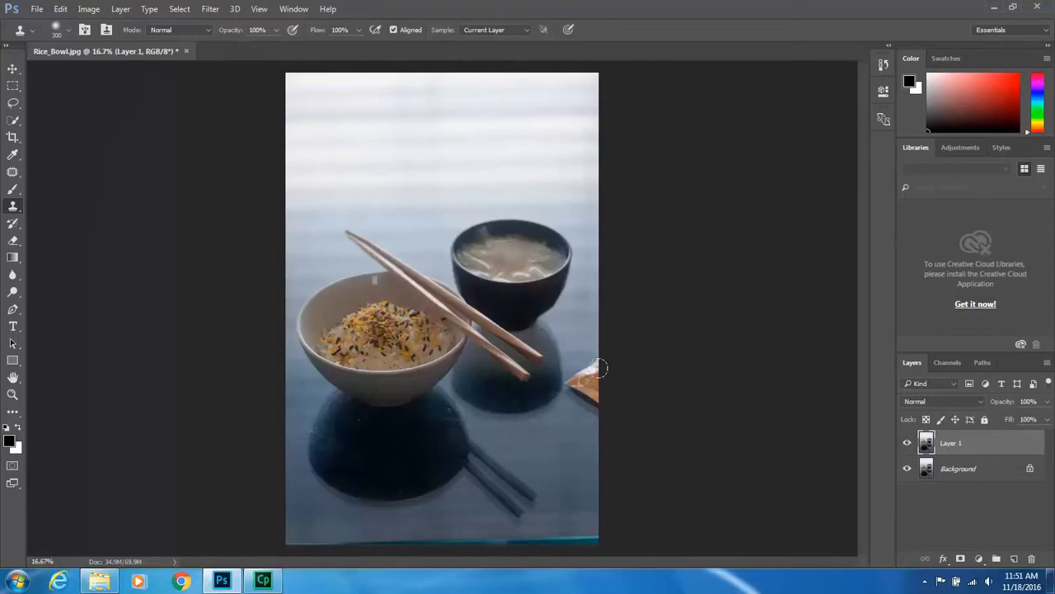
Draw a loose Lasso selection around the orange packet and its shadow, out to the edge of the photo
{"action": "key", "text": "ctrl+plus"}
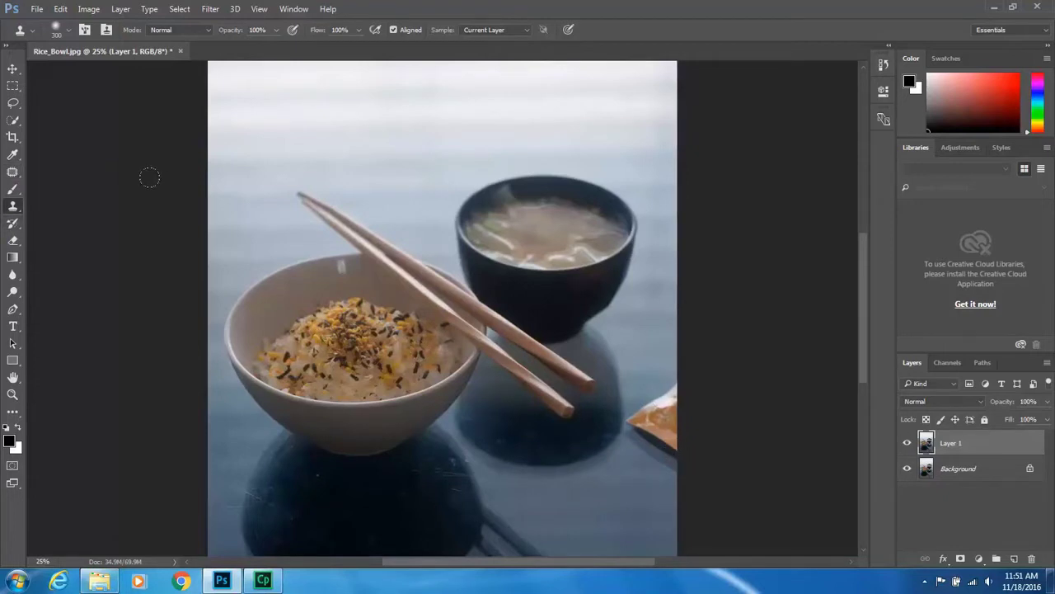
{"action": "left_click", "coordinate": [13, 105]}
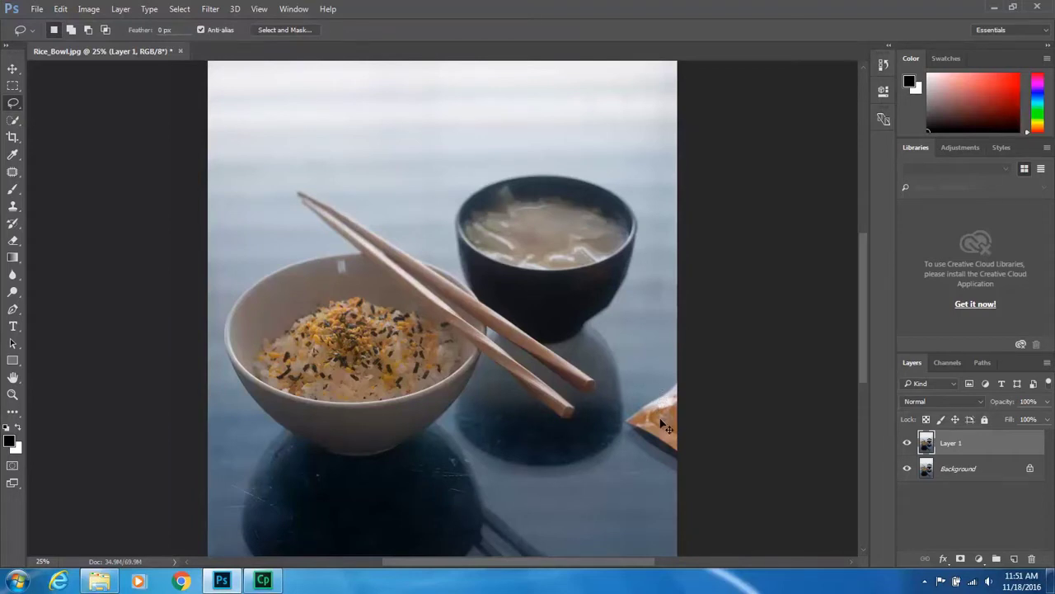
{"action": "key", "text": "ctrl+plus"}
{"action": "key", "text": "ctrl+plus"}
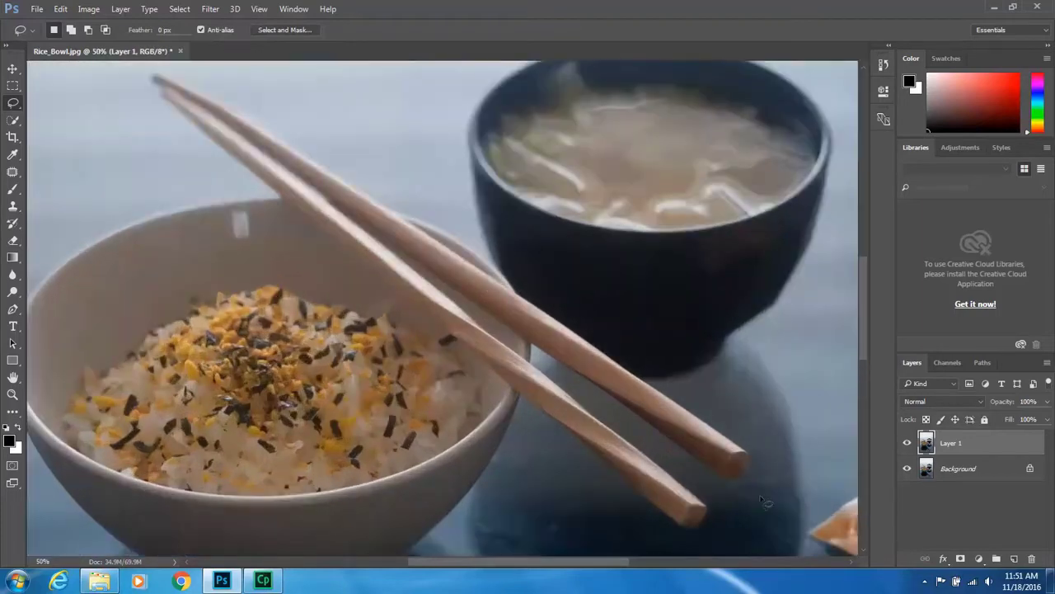
{"action": "left_click_drag", "start_coordinate": [589, 558], "coordinate": [651, 573]}
{"action": "left_click_drag", "start_coordinate": [863, 361], "coordinate": [864, 409]}
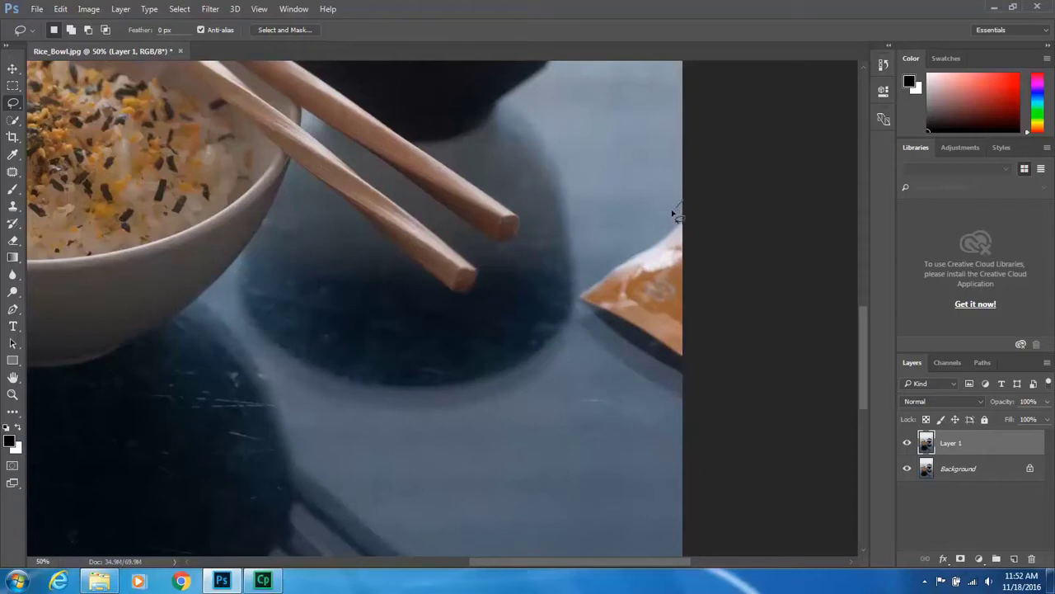
{"action": "left_click_drag", "start_coordinate": [649, 229], "coordinate": [635, 242]}
{"action": "mouse_move", "coordinate": [692, 412]}
{"action": "left_mouse_down"}
{"action": "mouse_move", "coordinate": [701, 285]}
{"action": "mouse_move", "coordinate": [689, 206]}
{"action": "left_mouse_up"}
Fill the selected packet area using Content-Aware with Color Adaptation, Normal mode and 100% opacity, and clear the selection
{"action": "left_click", "coordinate": [61, 10]}
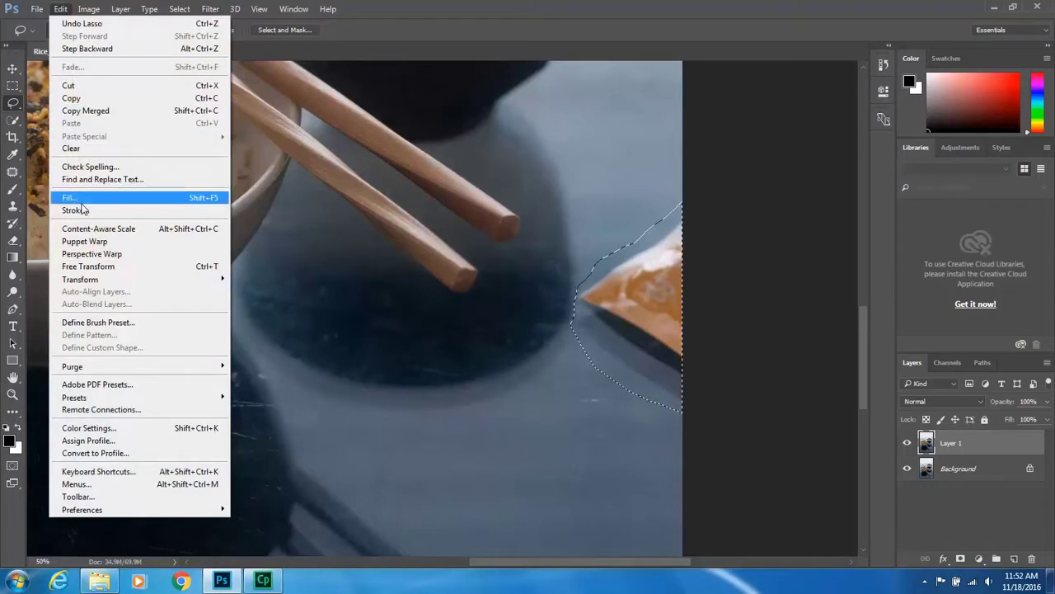
{"action": "left_click", "coordinate": [157, 199]}
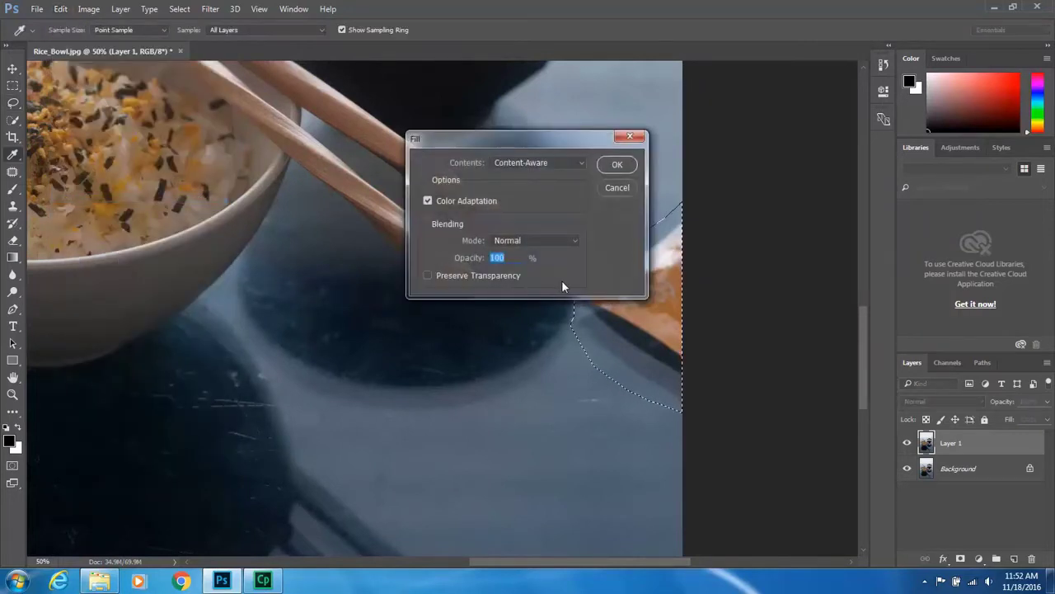
{"action": "left_click", "coordinate": [527, 161]}
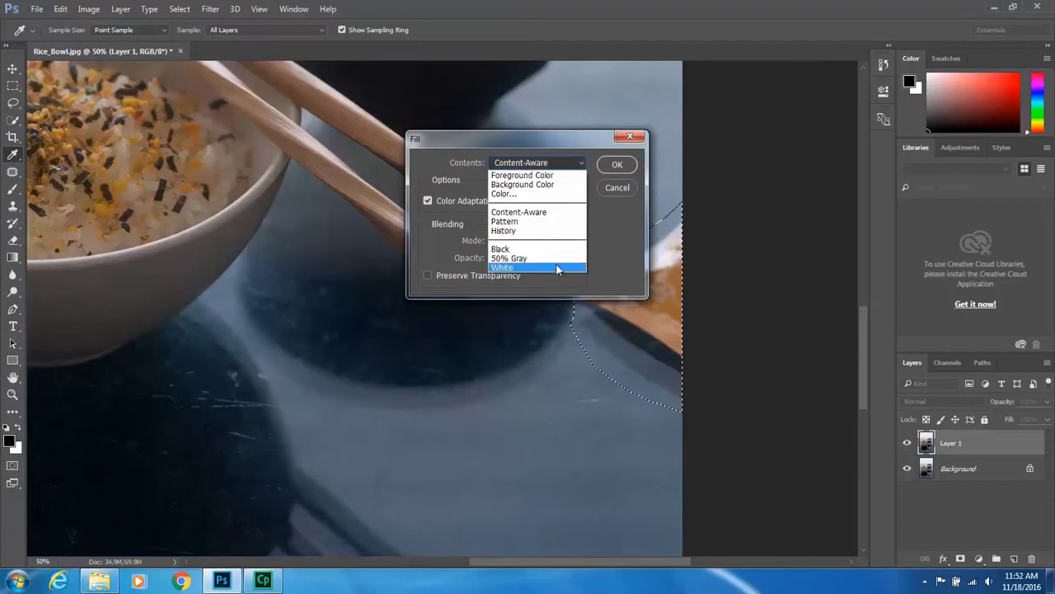
{"action": "left_click", "coordinate": [555, 213]}
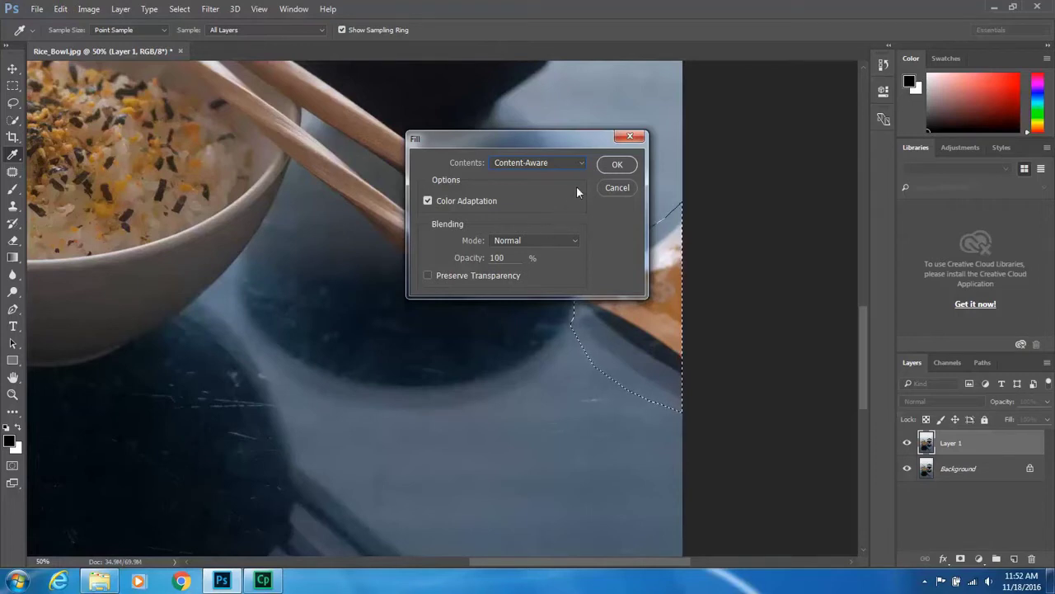
{"action": "left_click", "coordinate": [613, 167]}
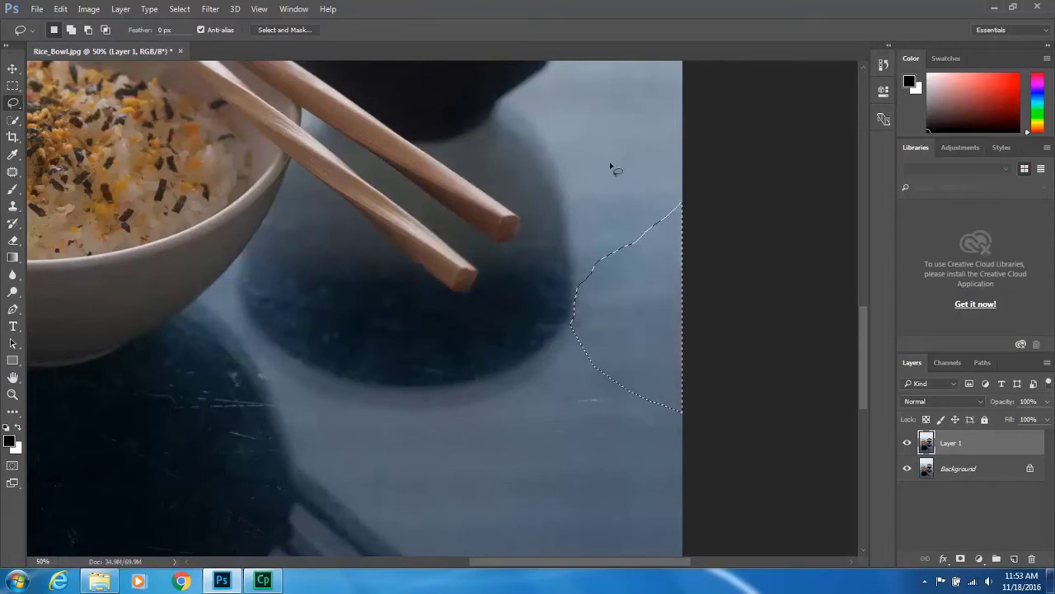
{"action": "key", "text": "ctrl+d"}
Inspect the filled tabletop area beside the bowls at several magnifications
{"action": "key", "text": "ctrl+minus"}
{"action": "key", "text": "ctrl+minus"}
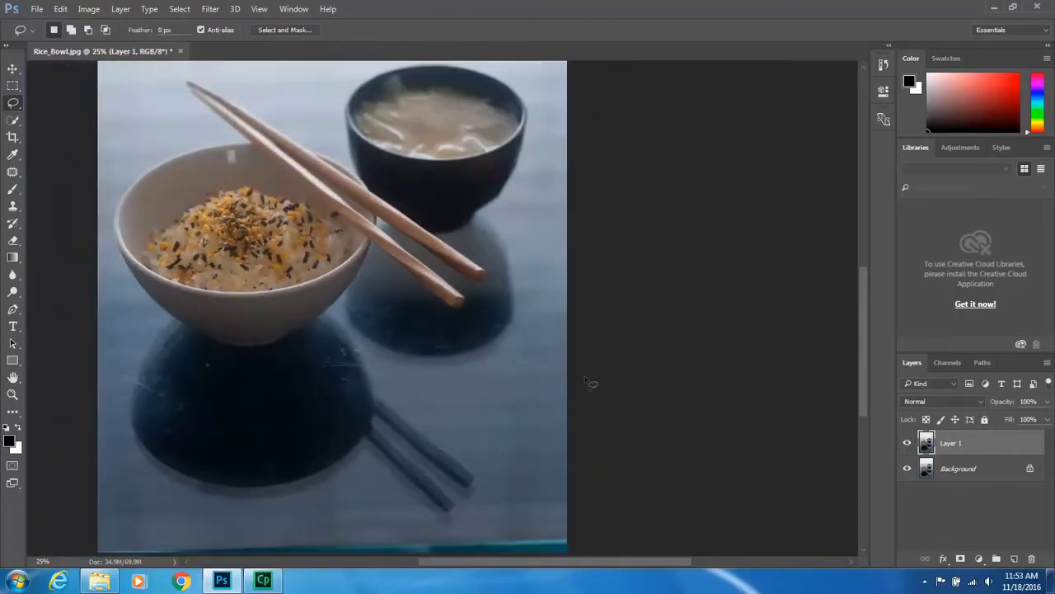
{"action": "key", "text": "ctrl+plus"}
{"action": "key", "text": "ctrl+plus"}
{"action": "key", "text": "ctrl+minus"}
{"action": "key", "text": "ctrl+minus"}
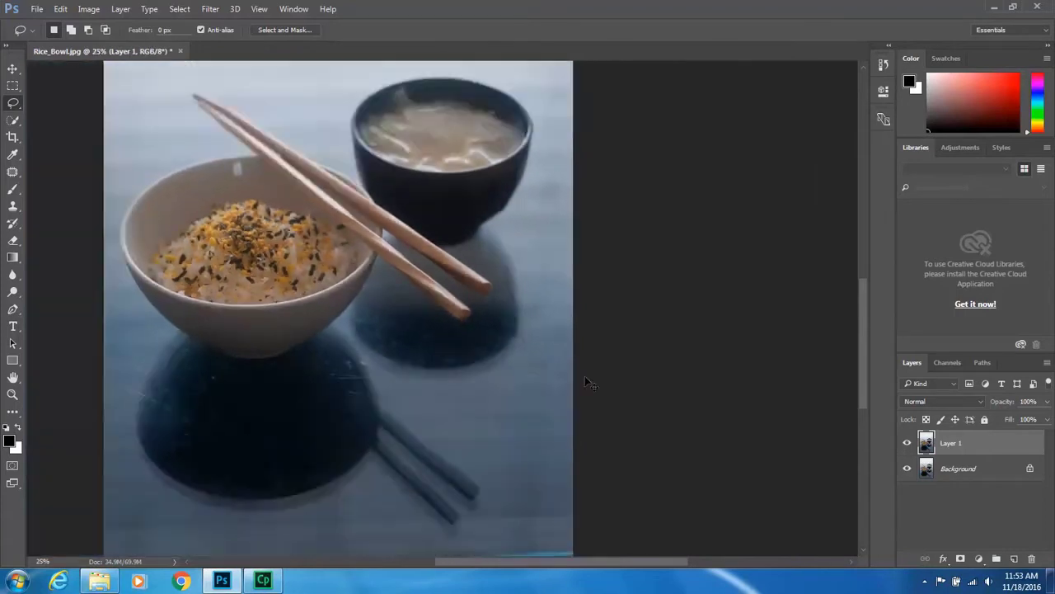
{"action": "key", "text": "ctrl+plus"}
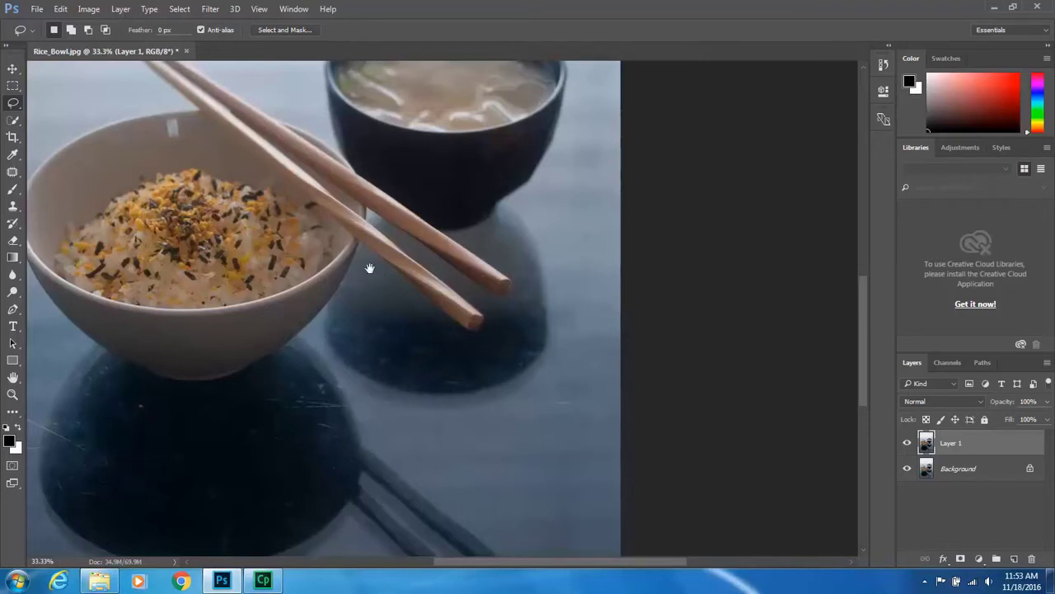
Remove the scratches on the left side of the rice bowl's dark reflection using the Spot Healing Brush at size 30, Content-Aware
{"action": "left_click", "coordinate": [12, 70]}
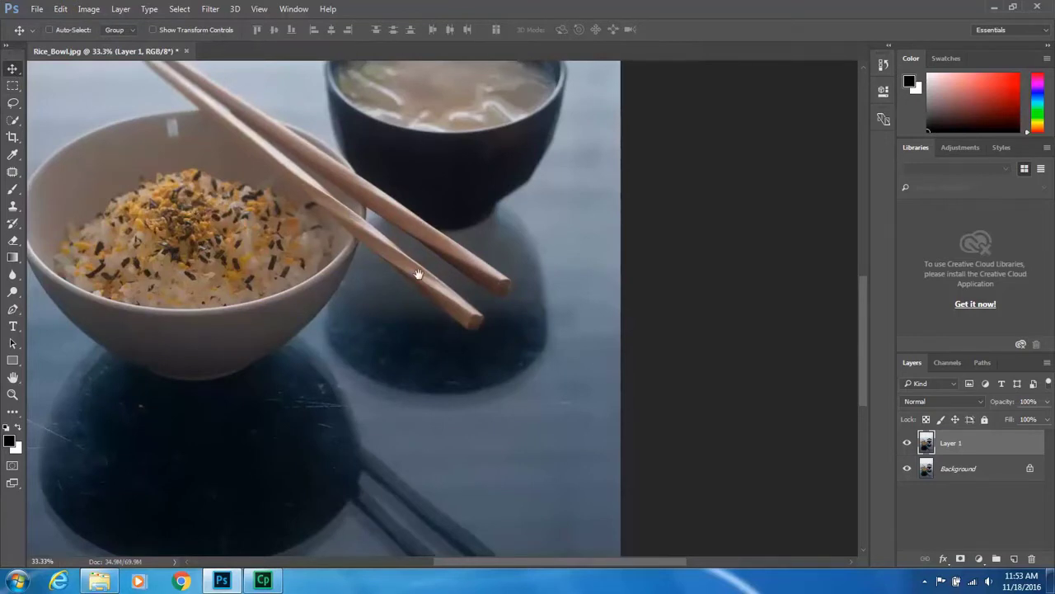
{"action": "key", "text": "ctrl+minus"}
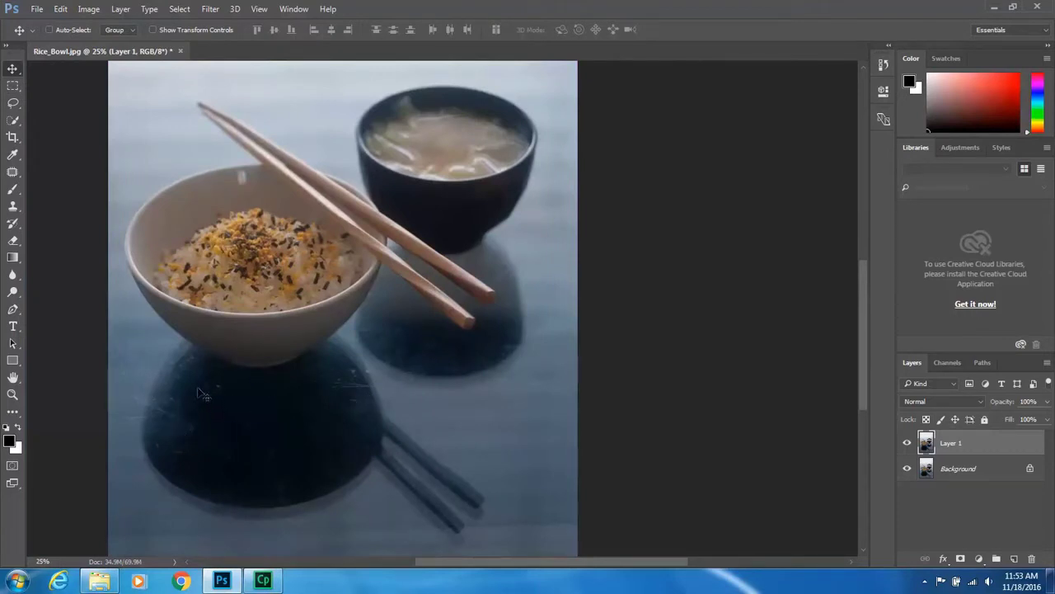
{"action": "key", "text": "ctrl+plus"}
{"action": "key", "text": "ctrl+plus"}
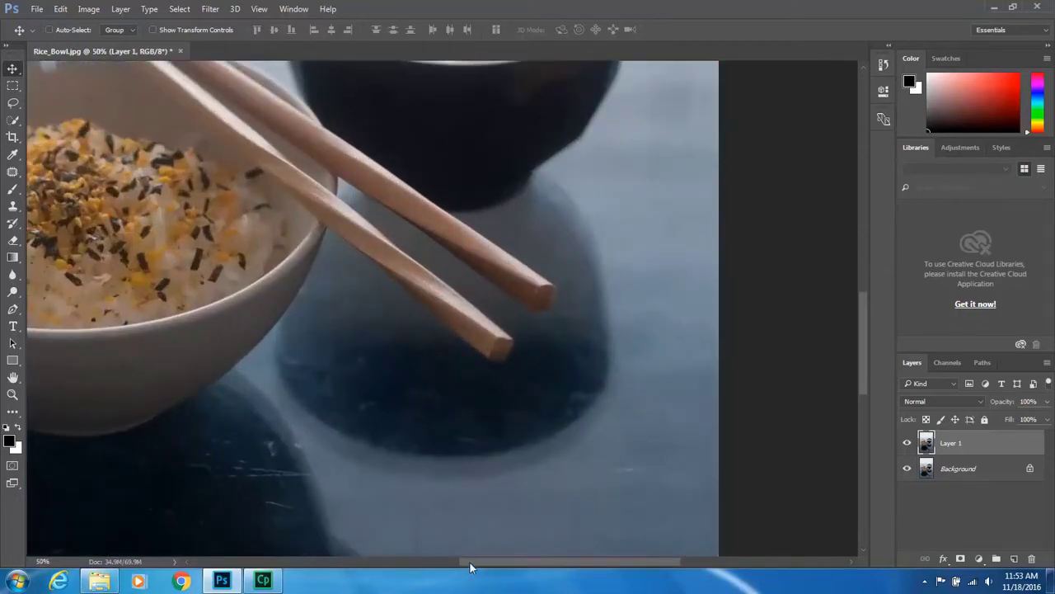
{"action": "left_click_drag", "start_coordinate": [467, 560], "coordinate": [365, 561]}
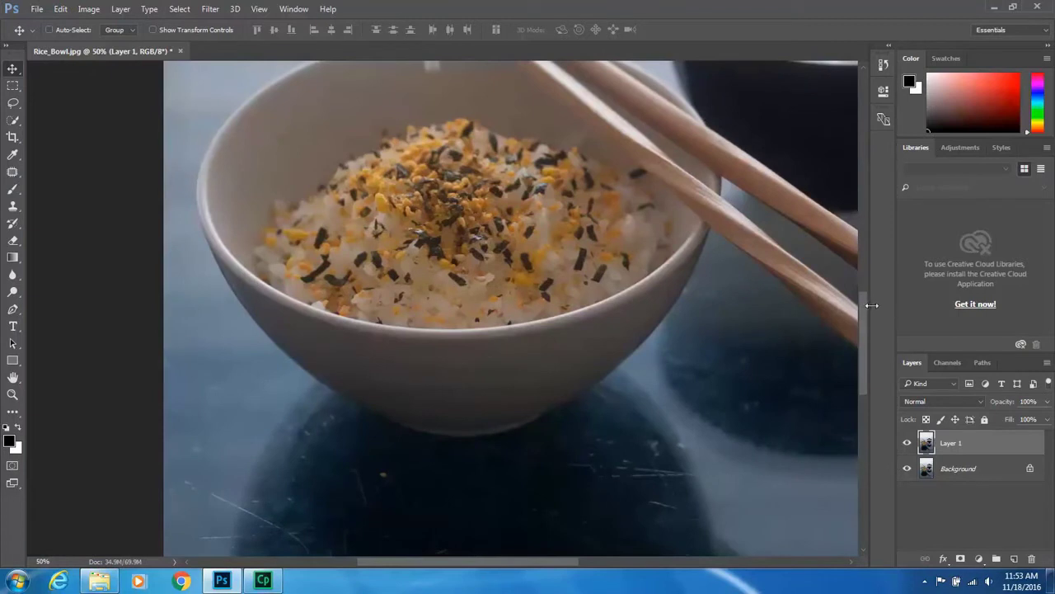
{"action": "left_click_drag", "start_coordinate": [866, 312], "coordinate": [865, 369]}
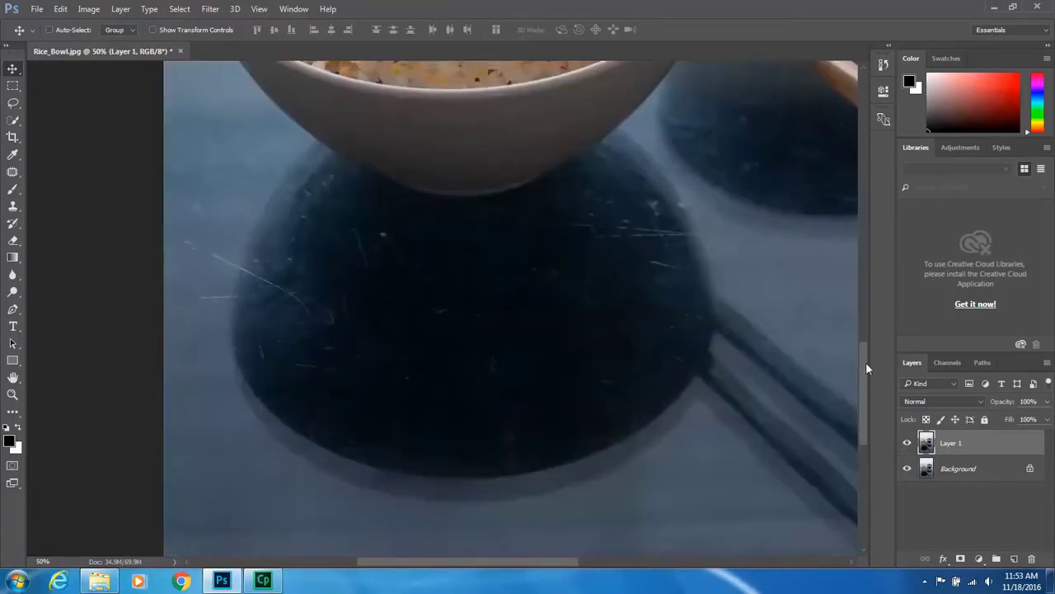
{"action": "left_click", "coordinate": [11, 174]}
{"action": "left_click", "coordinate": [94, 172]}
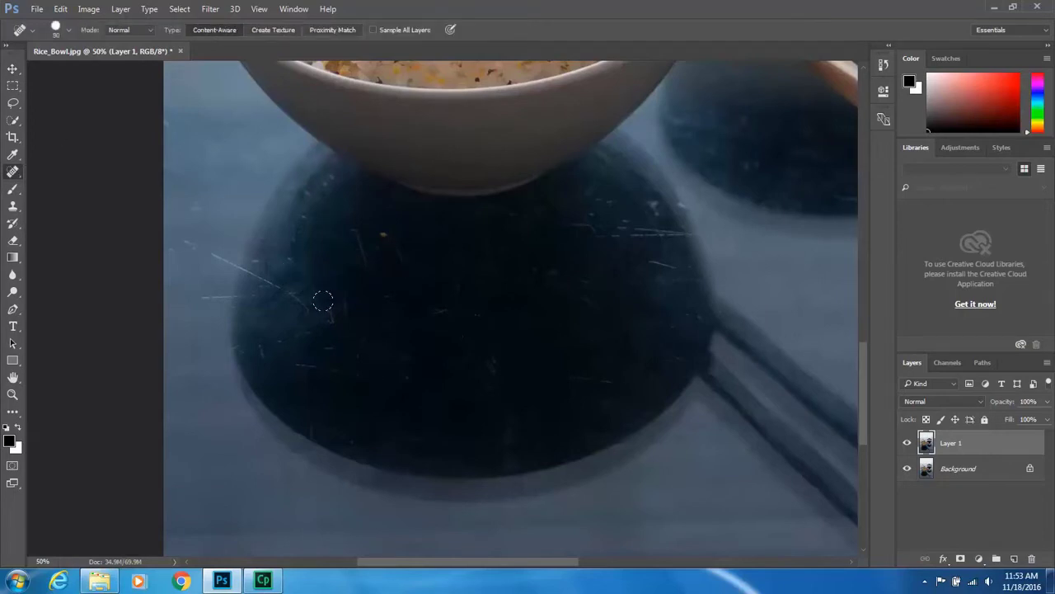
{"action": "key", "text": "bracketleft"}
{"action": "key", "text": "bracketleft"}
{"action": "mouse_move", "coordinate": [311, 316]}
{"action": "left_mouse_down"}
{"action": "mouse_move", "coordinate": [222, 259]}
{"action": "mouse_move", "coordinate": [220, 301]}
{"action": "mouse_move", "coordinate": [231, 302]}
{"action": "left_mouse_up"}
{"action": "left_click_drag", "start_coordinate": [228, 354], "coordinate": [168, 382]}
Heal the remaining scratches and specks across the middle and right side of the rice bowl's reflection
{"action": "mouse_move", "coordinate": [348, 299]}
{"action": "left_mouse_down"}
{"action": "mouse_move", "coordinate": [349, 319]}
{"action": "mouse_move", "coordinate": [363, 304]}
{"action": "left_mouse_up"}
{"action": "left_click_drag", "start_coordinate": [530, 266], "coordinate": [683, 362]}
{"action": "mouse_move", "coordinate": [527, 221]}
{"action": "left_mouse_down"}
{"action": "mouse_move", "coordinate": [689, 241]}
{"action": "mouse_move", "coordinate": [602, 239]}
{"action": "left_mouse_up"}
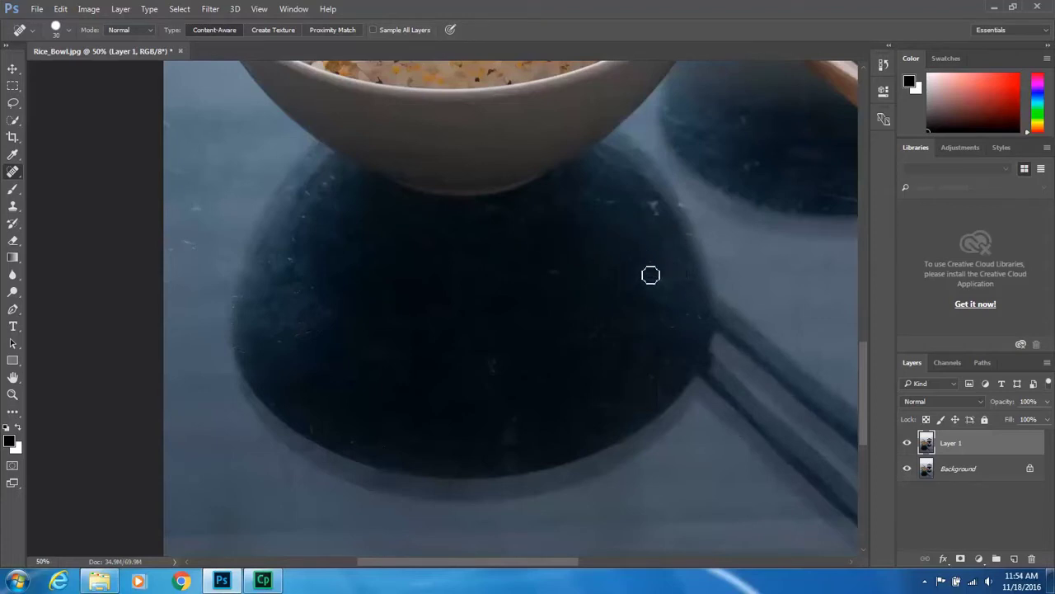
{"action": "left_click_drag", "start_coordinate": [632, 283], "coordinate": [703, 286]}
{"action": "left_click", "coordinate": [656, 206]}
{"action": "left_click_drag", "start_coordinate": [663, 217], "coordinate": [663, 219]}
Crop the photo's bottom edge upward just enough to cut off the teal strip along the table edge
{"action": "key", "text": "ctrl+minus"}
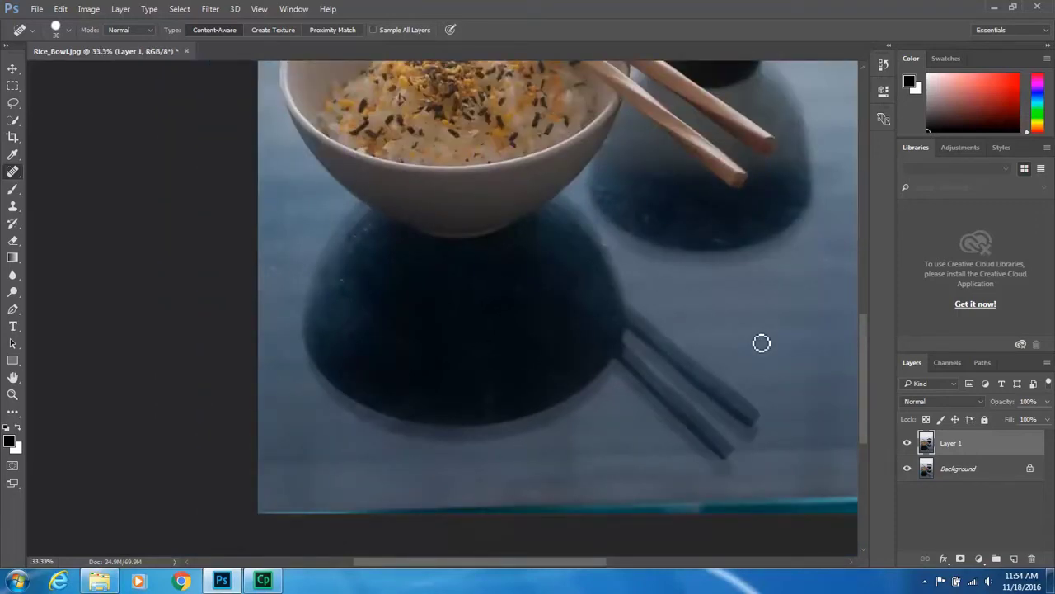
{"action": "left_click_drag", "start_coordinate": [594, 565], "coordinate": [648, 570]}
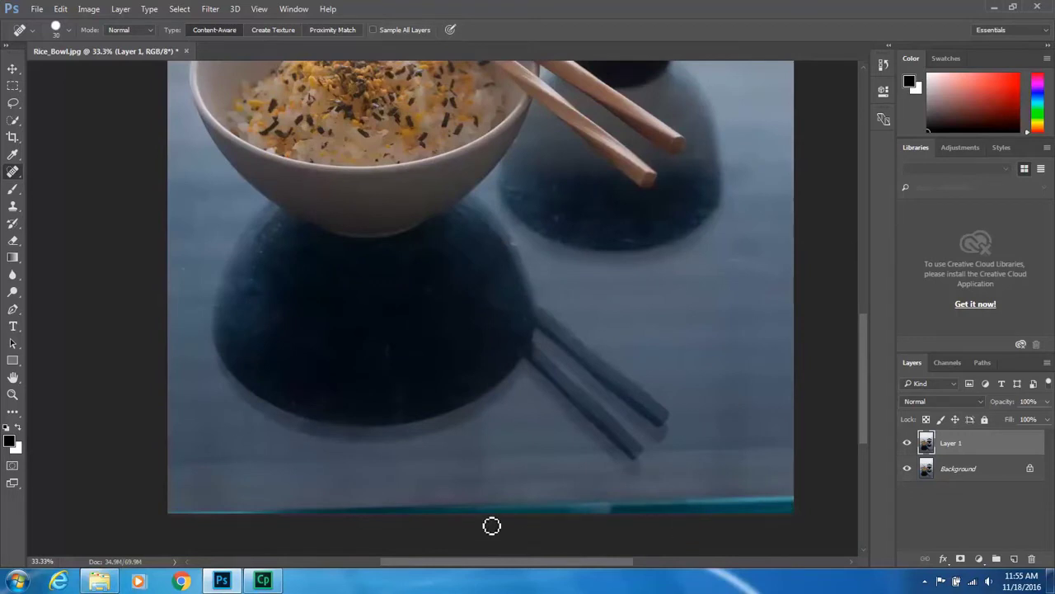
{"action": "left_click", "coordinate": [13, 136]}
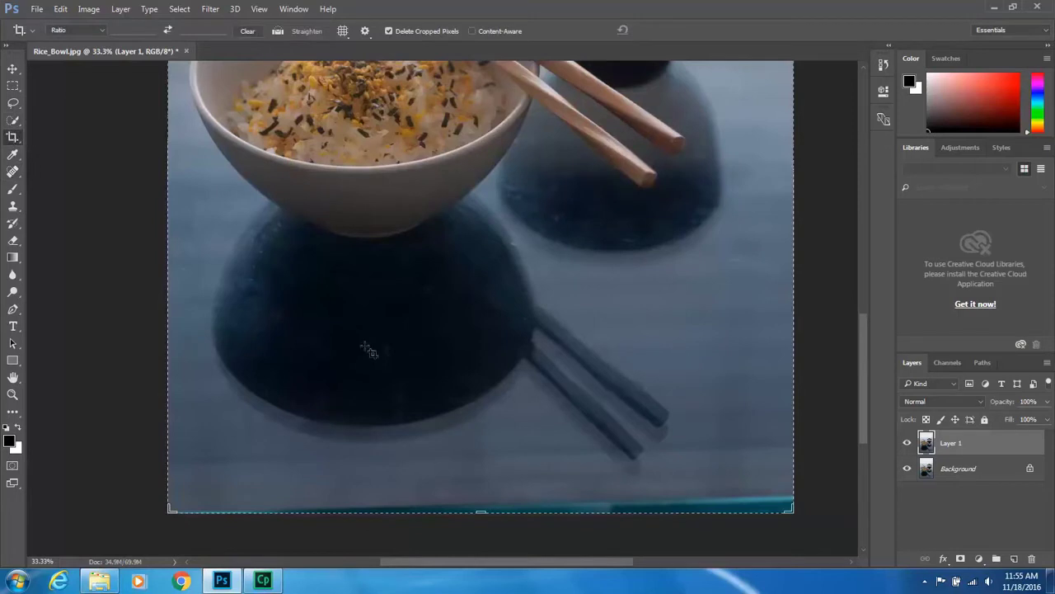
{"action": "left_click_drag", "start_coordinate": [487, 513], "coordinate": [488, 503]}
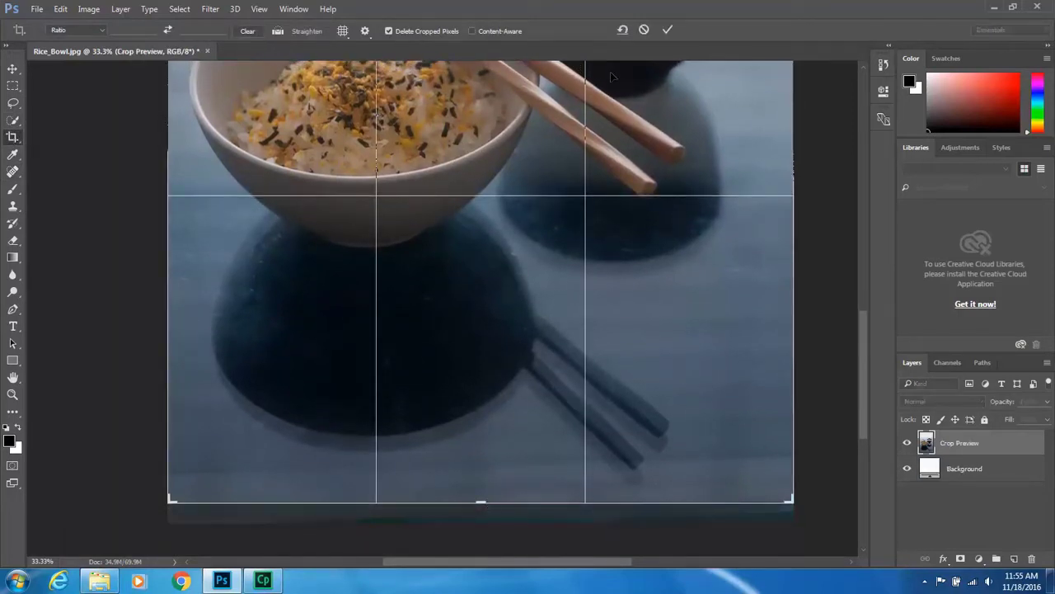
{"action": "left_click", "coordinate": [667, 32]}
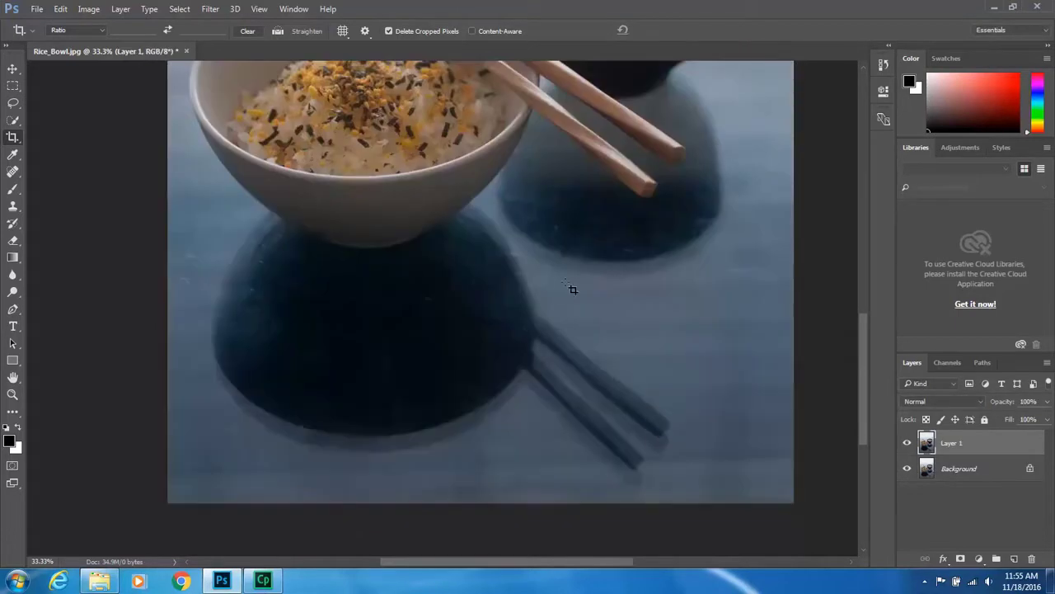
Patch the bright highlight inside the rice bowl's back rim with nearby clean bowl surface, and clear the selection
{"action": "key", "text": "ctrl+minus"}
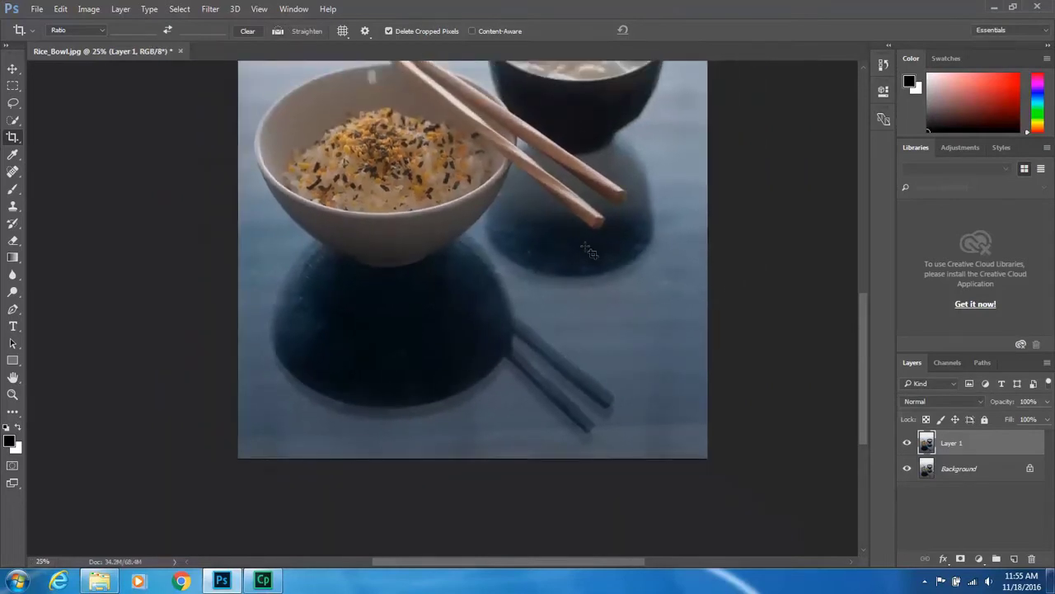
{"action": "left_click_drag", "start_coordinate": [862, 357], "coordinate": [865, 303]}
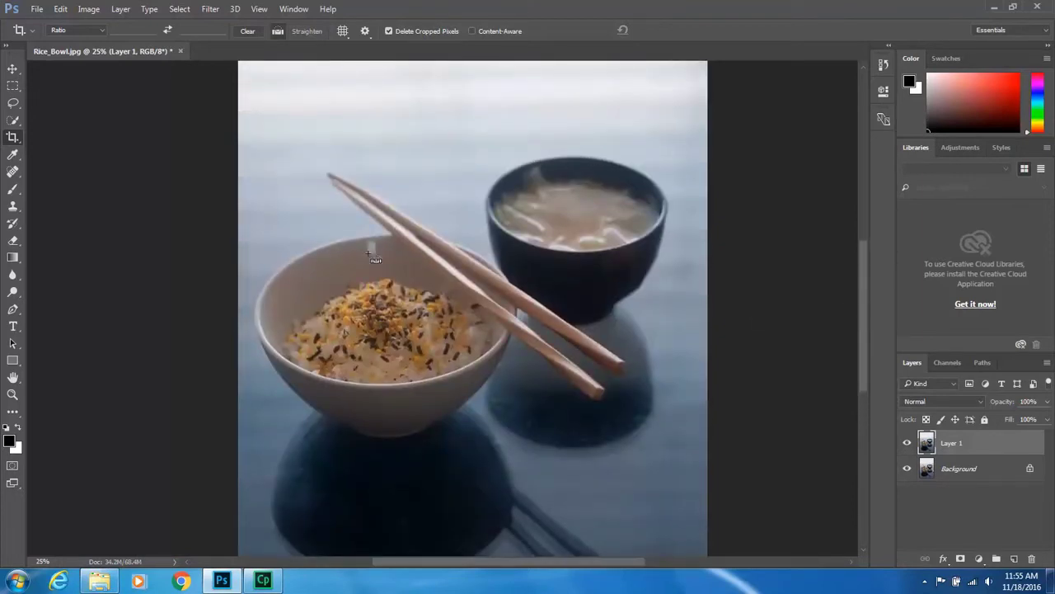
{"action": "key", "text": "ctrl+plus"}
{"action": "key", "text": "ctrl+plus"}
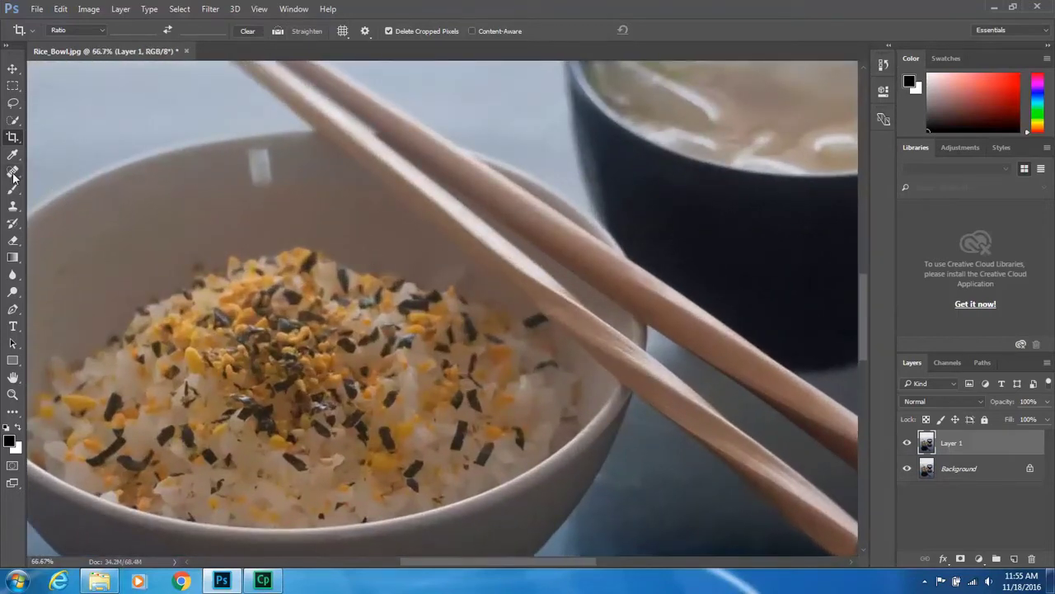
{"action": "left_click", "coordinate": [14, 121]}
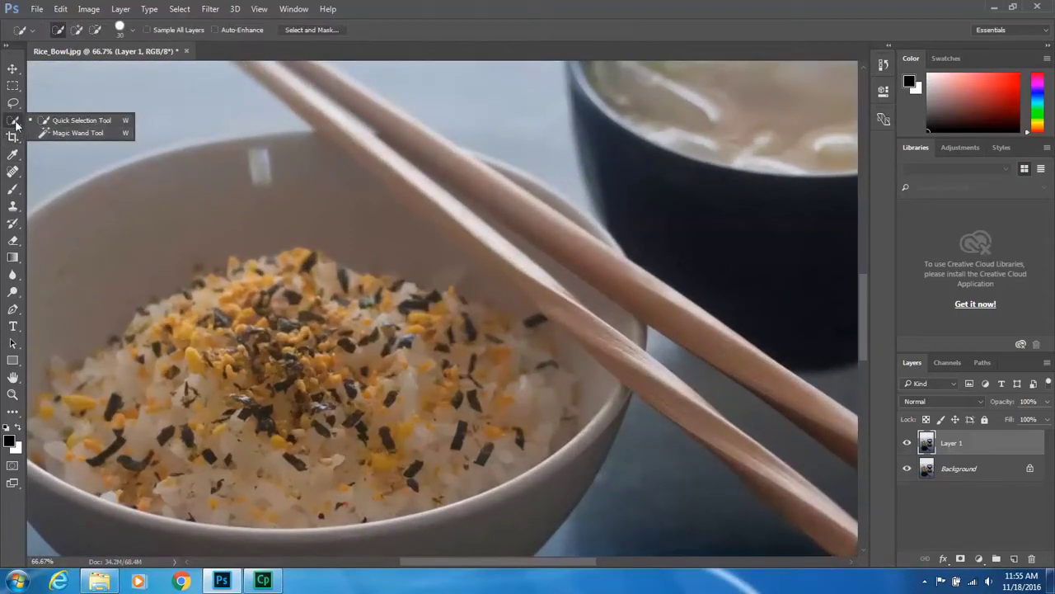
{"action": "left_click_drag", "start_coordinate": [12, 172], "coordinate": [58, 206]}
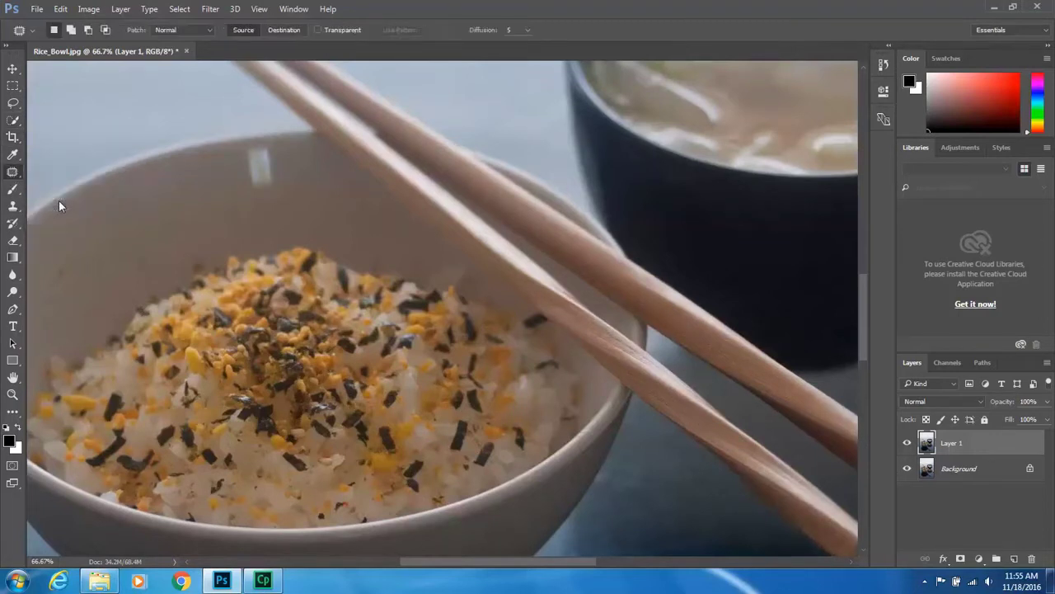
{"action": "left_click_drag", "start_coordinate": [271, 146], "coordinate": [245, 149]}
{"action": "left_click_drag", "start_coordinate": [256, 192], "coordinate": [277, 190]}
{"action": "left_click_drag", "start_coordinate": [274, 154], "coordinate": [275, 157]}
{"action": "left_click", "coordinate": [348, 205]}
Add a Curves adjustment layer with a gentle S-curve, raising the highlights and lowering the shadows, and compare the photo with and without it
{"action": "key", "text": "ctrl+minus"}
{"action": "key", "text": "ctrl+minus"}
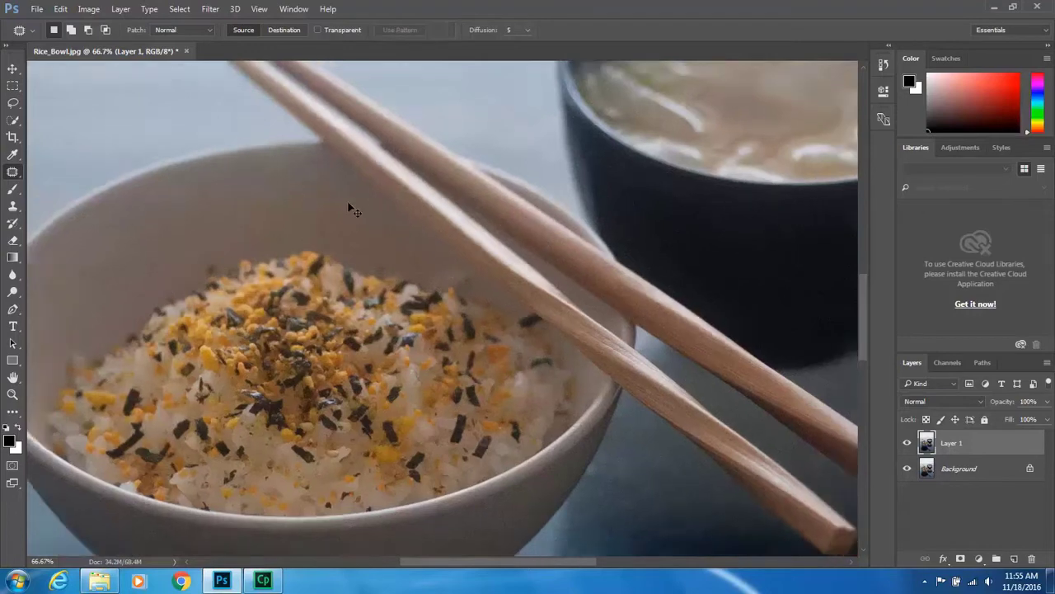
{"action": "key", "text": "ctrl+minus"}
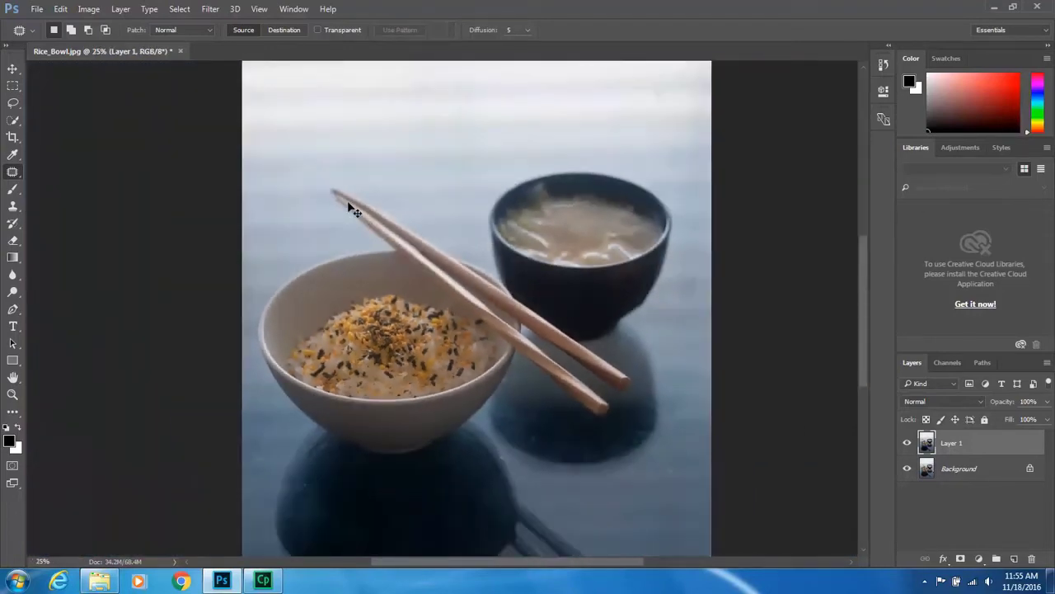
{"action": "key", "text": "ctrl+minus"}
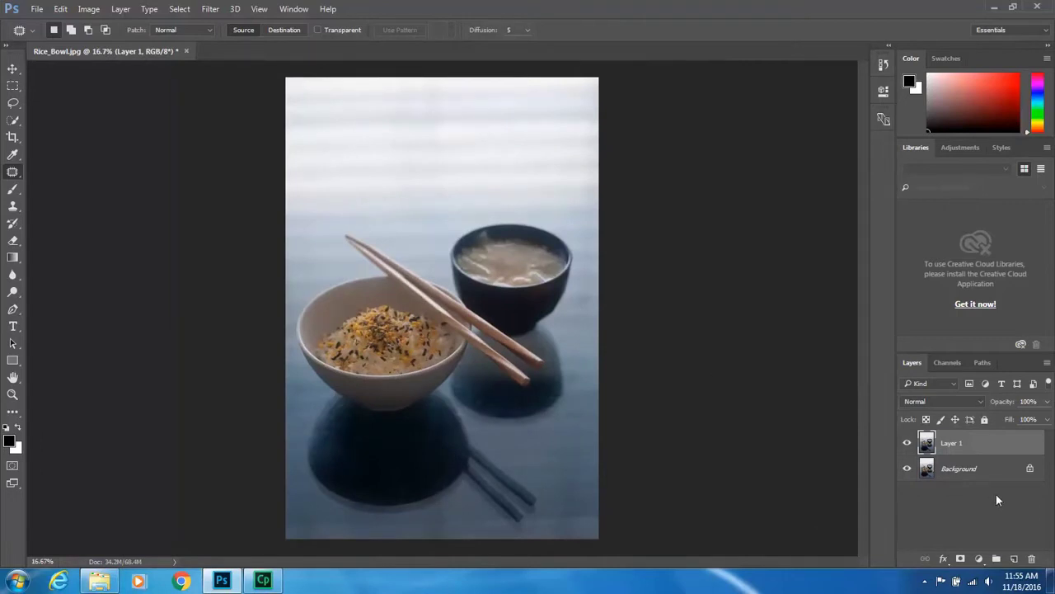
{"action": "left_click", "coordinate": [979, 561]}
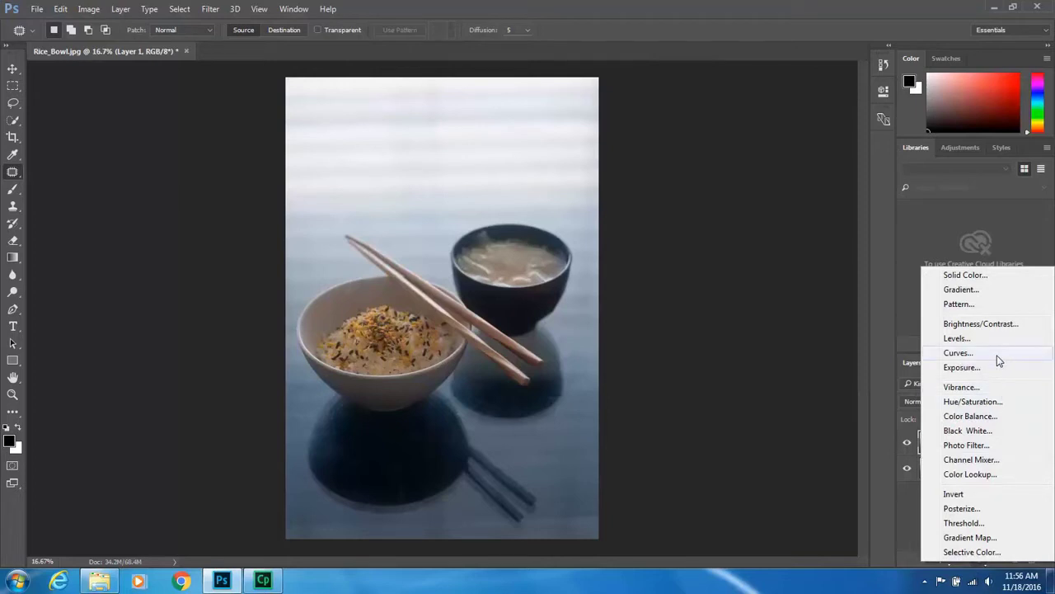
{"action": "left_click", "coordinate": [958, 353]}
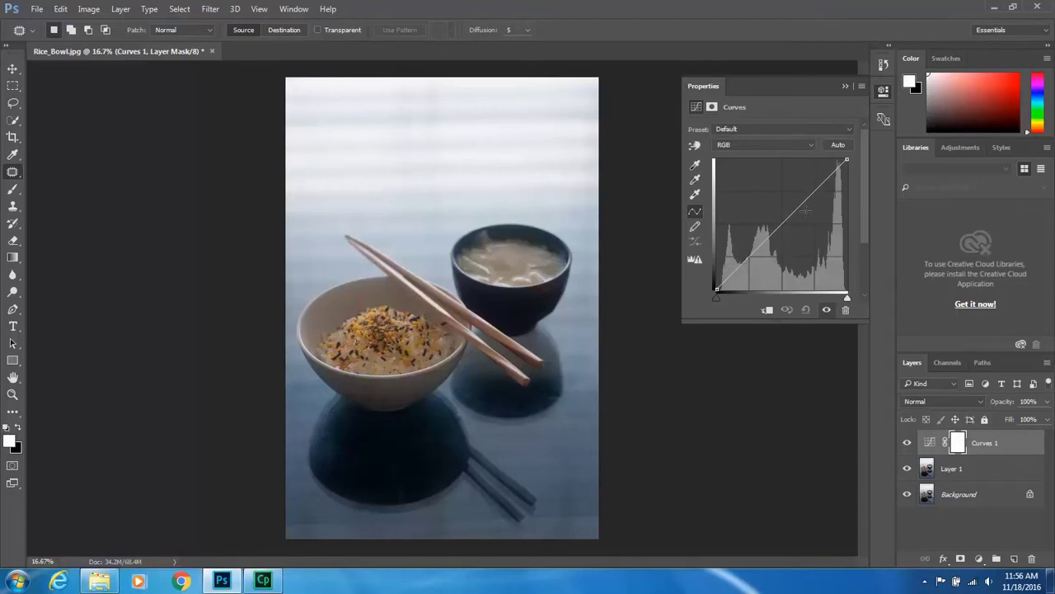
{"action": "left_click", "coordinate": [805, 200]}
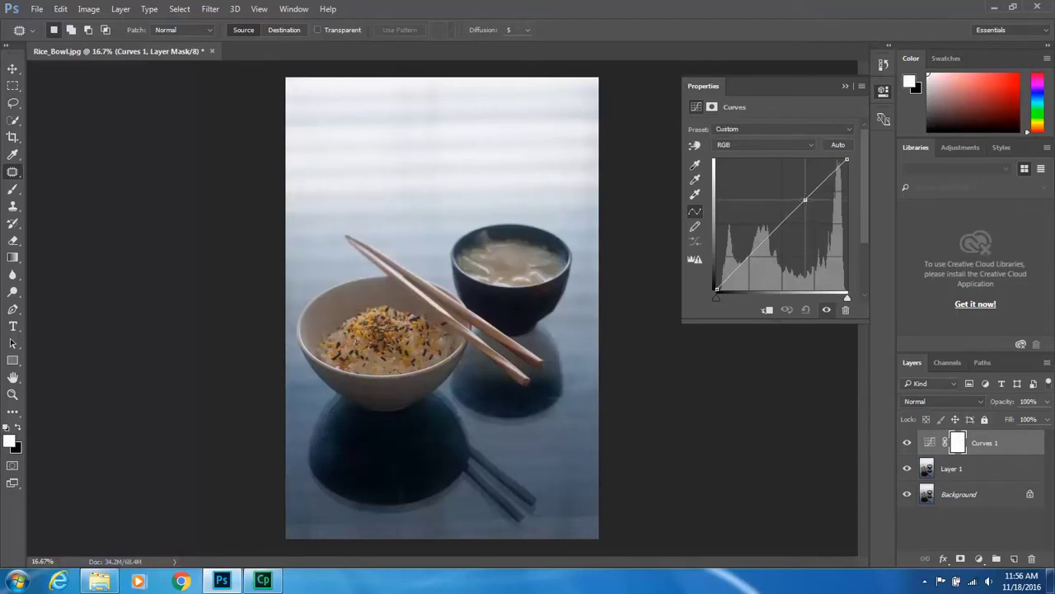
{"action": "left_click_drag", "start_coordinate": [804, 199], "coordinate": [805, 197]}
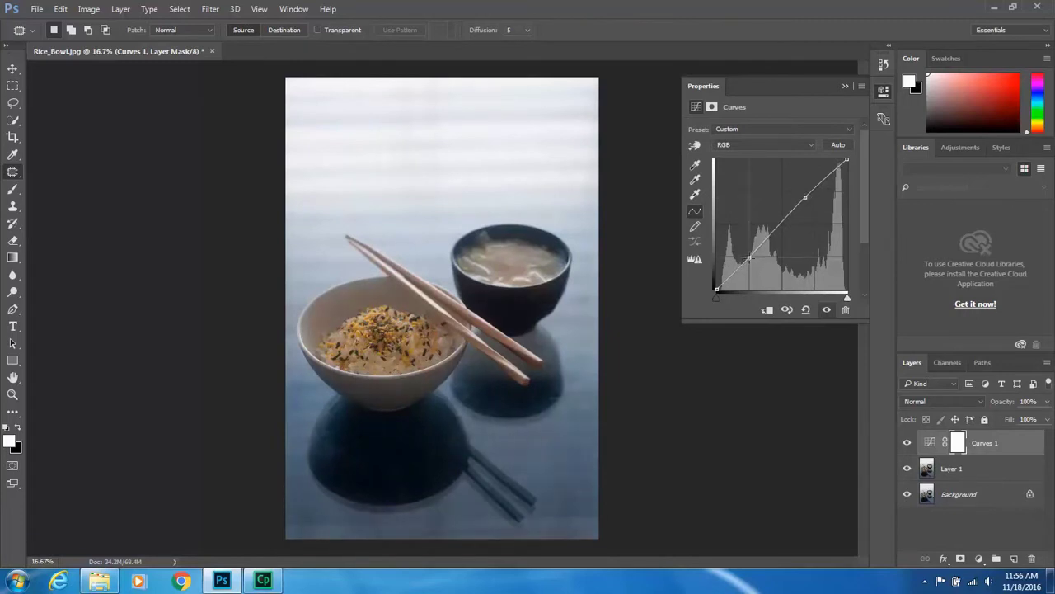
{"action": "left_click_drag", "start_coordinate": [750, 260], "coordinate": [750, 264]}
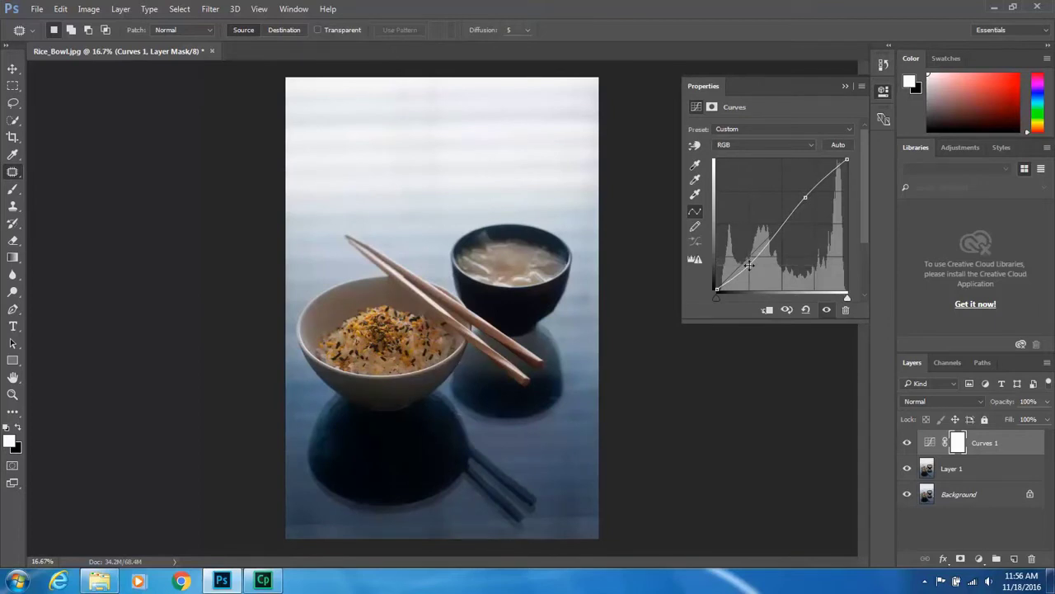
{"action": "left_click", "coordinate": [907, 443]}
{"action": "left_click", "coordinate": [907, 444]}
{"action": "left_click", "coordinate": [907, 444]}
{"action": "left_click", "coordinate": [907, 443]}
Add a Color Balance adjustment layer with midtones set to +6 Cyan-Red and -18 Yellow-Blue
{"action": "left_click", "coordinate": [979, 560]}
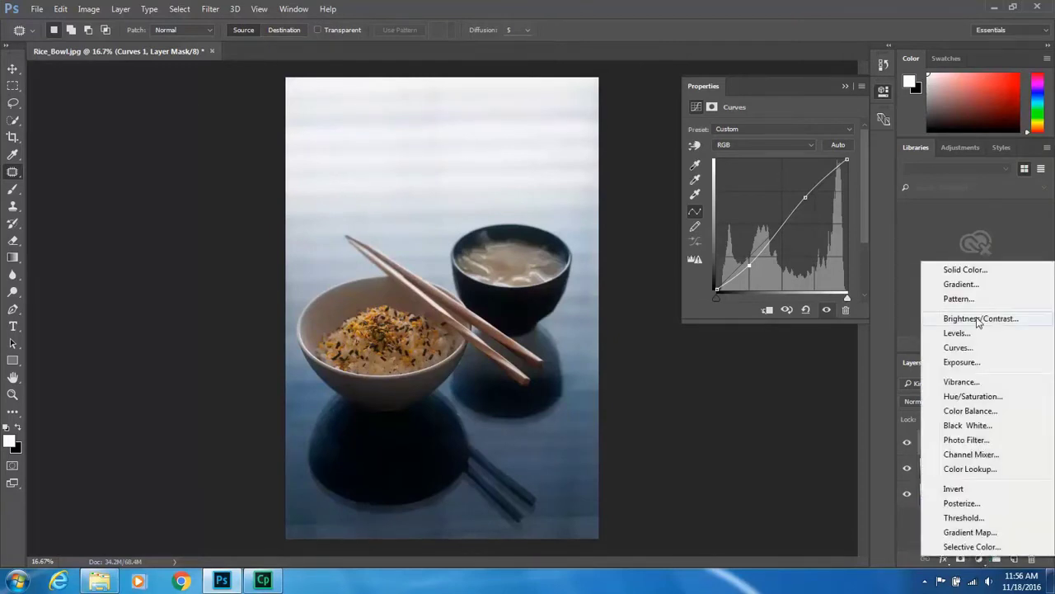
{"action": "left_click", "coordinate": [971, 412]}
{"action": "left_click", "coordinate": [748, 201]}
{"action": "left_click_drag", "start_coordinate": [749, 200], "coordinate": [746, 200]}
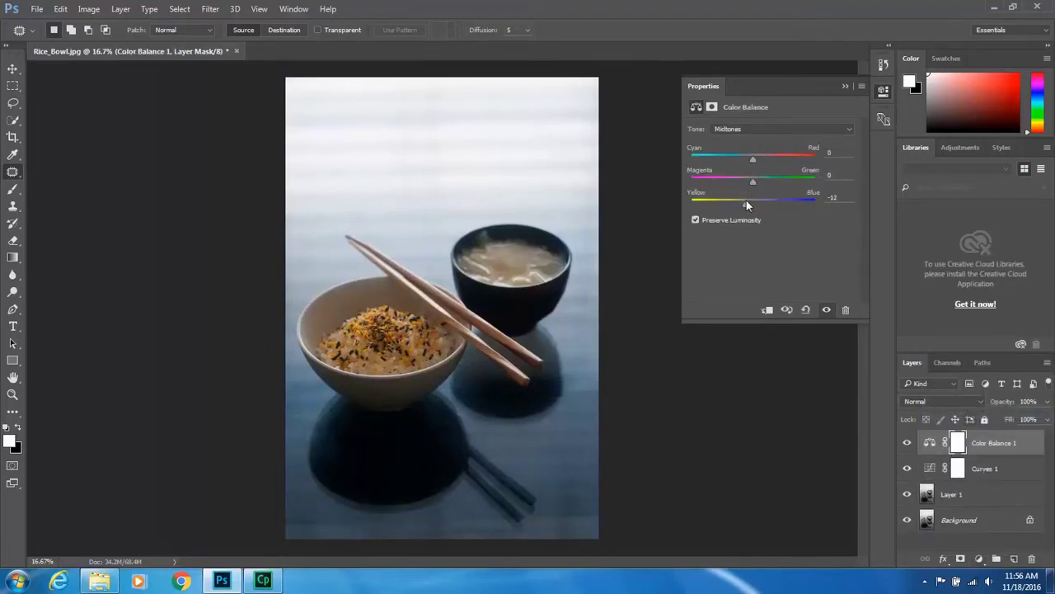
{"action": "left_click_drag", "start_coordinate": [752, 157], "coordinate": [754, 157]}
Open the clone_fill2 image from the practice folder as a separate Photoshop document and collapse the adjustment properties covering it
{"action": "left_click", "coordinate": [97, 582]}
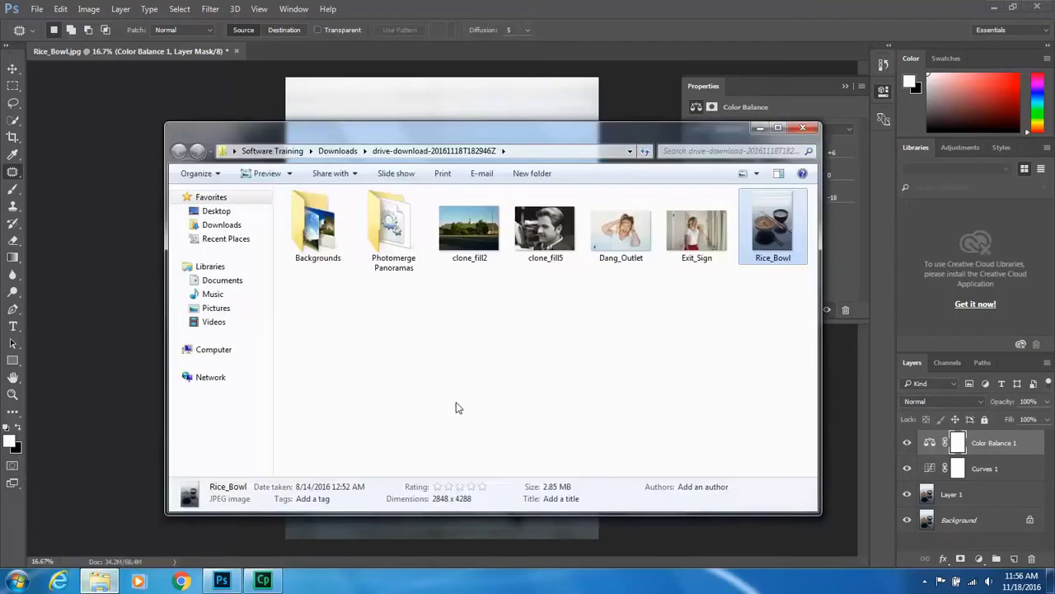
{"action": "left_click", "coordinate": [475, 245]}
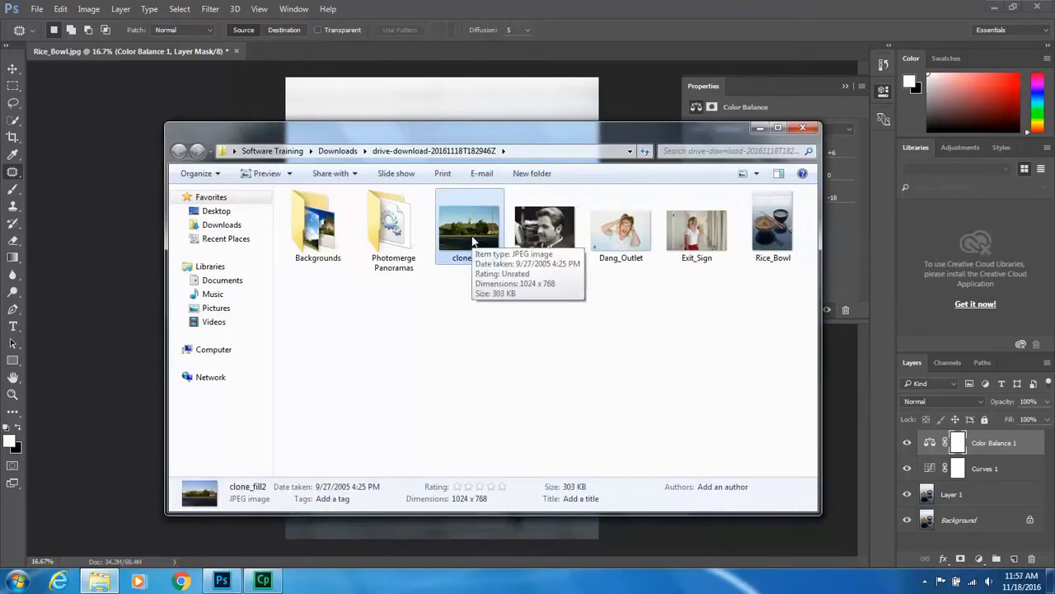
{"action": "left_click_drag", "start_coordinate": [473, 240], "coordinate": [283, 49]}
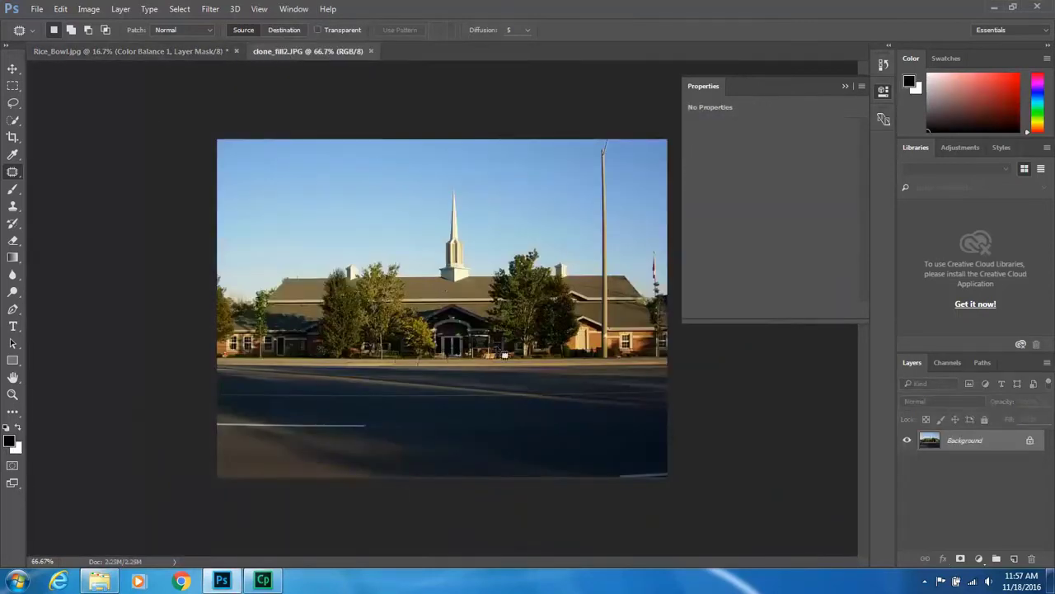
{"action": "key", "text": "ctrl+1"}
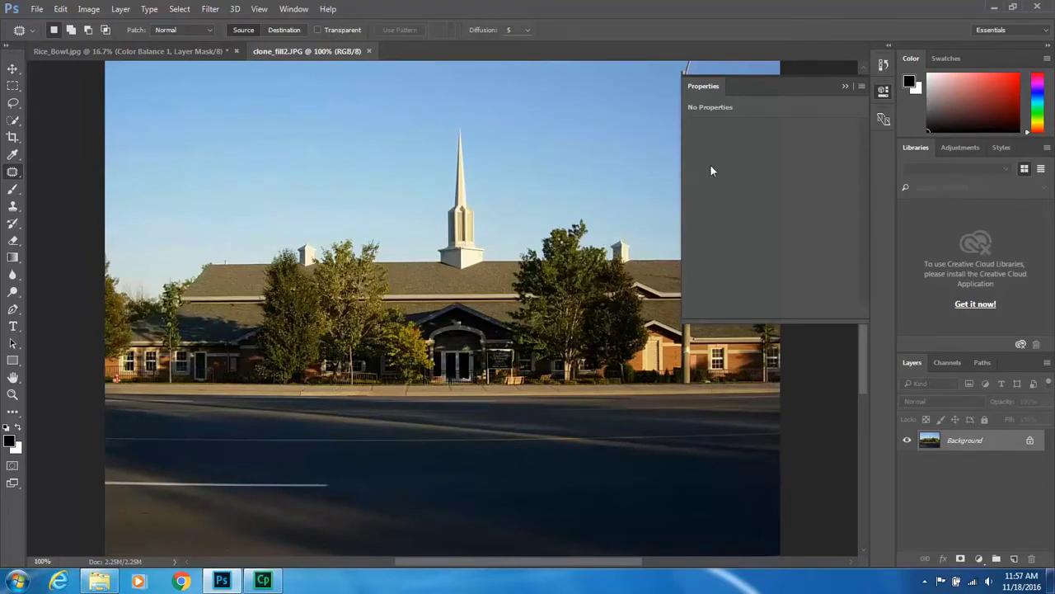
{"action": "left_click", "coordinate": [846, 86]}
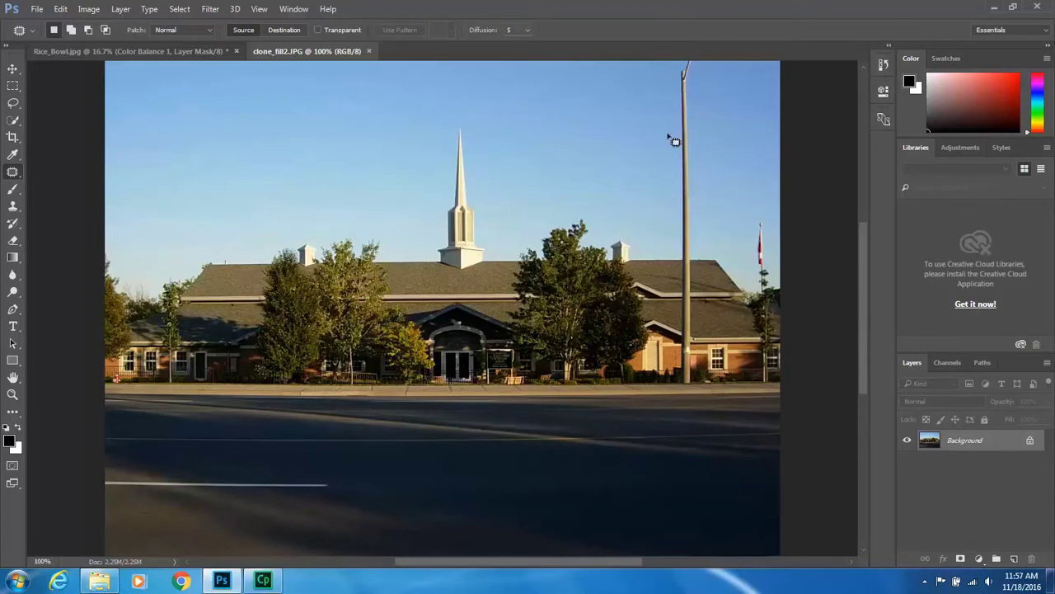
Duplicate the church photo's Background layer, with the tall pole in close view
{"action": "key", "text": "ctrl+plus"}
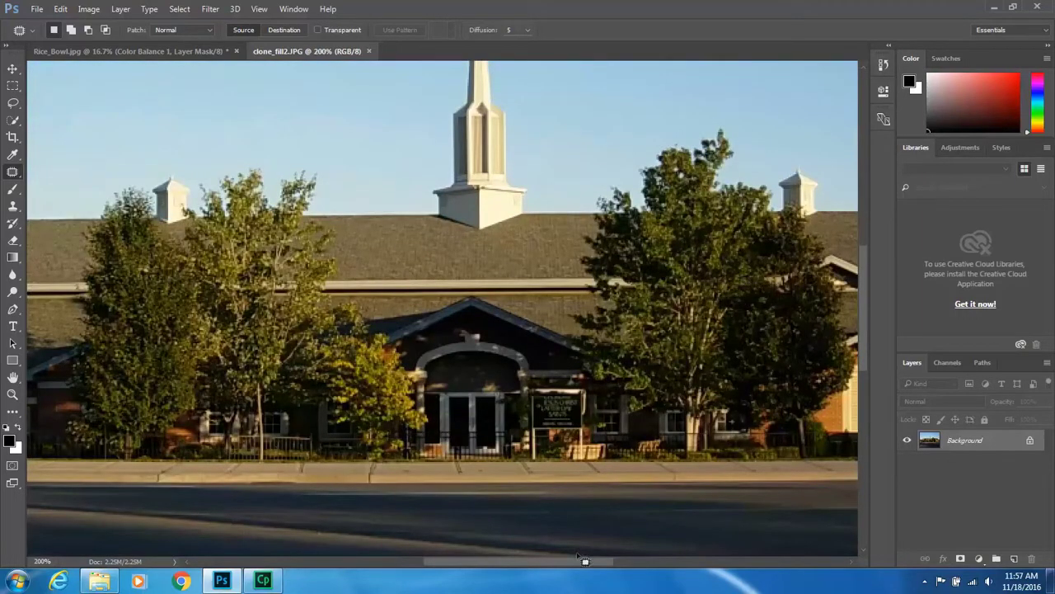
{"action": "left_click_drag", "start_coordinate": [560, 562], "coordinate": [651, 561]}
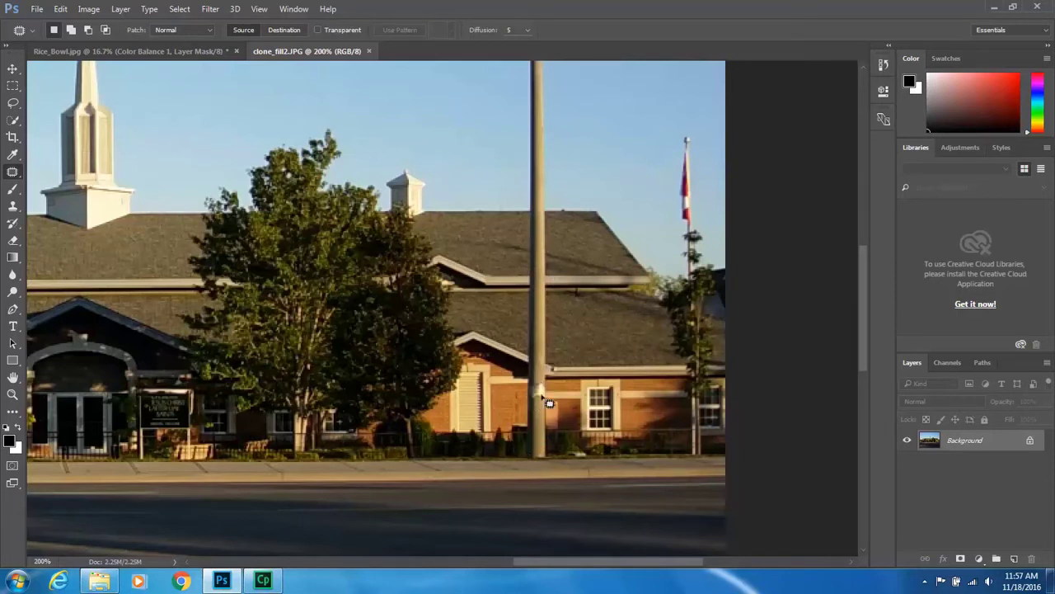
{"action": "key", "text": "ctrl+j"}
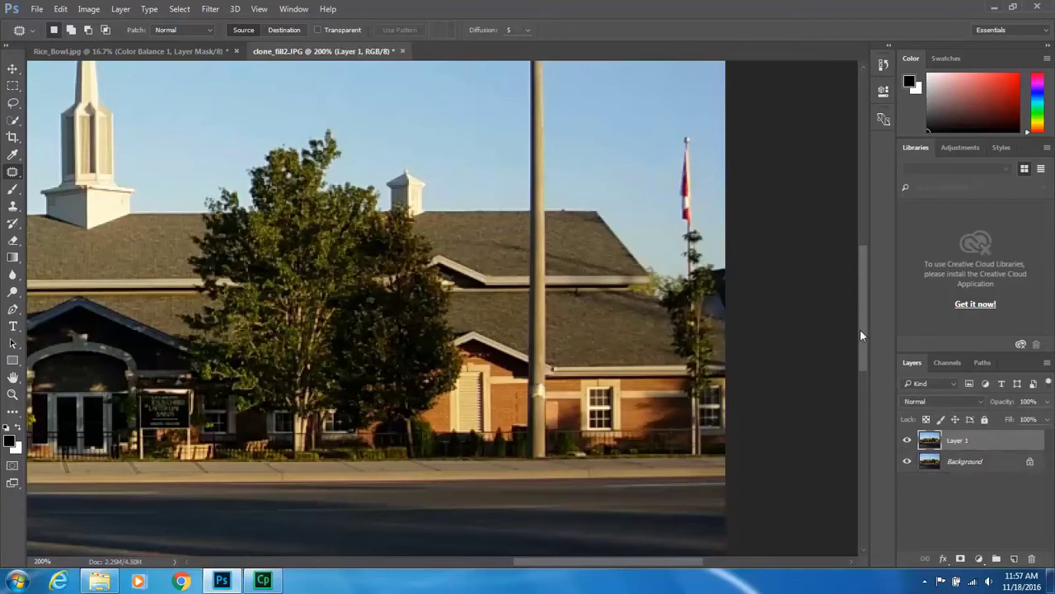
Patch the tall pole's upper part and lamp arm with clear sky sampled beside it, and deselect the area
{"action": "left_click_drag", "start_coordinate": [861, 332], "coordinate": [865, 269]}
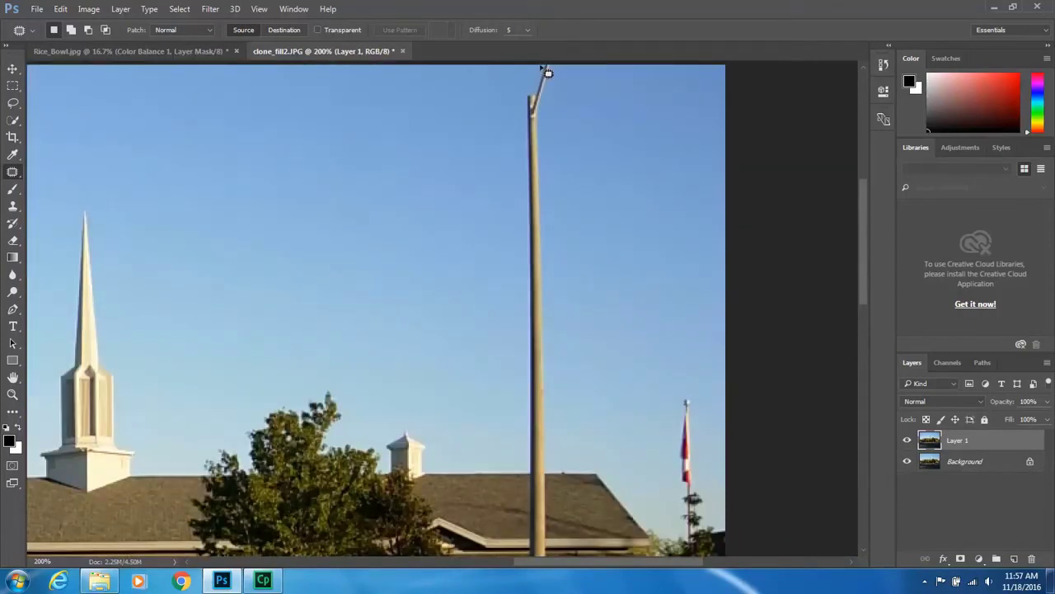
{"action": "mouse_move", "coordinate": [544, 71]}
{"action": "left_mouse_down"}
{"action": "mouse_move", "coordinate": [528, 99]}
{"action": "mouse_move", "coordinate": [518, 181]}
{"action": "mouse_move", "coordinate": [514, 436]}
{"action": "mouse_move", "coordinate": [528, 470]}
{"action": "mouse_move", "coordinate": [556, 466]}
{"action": "mouse_move", "coordinate": [577, 99]}
{"action": "mouse_move", "coordinate": [537, 55]}
{"action": "left_mouse_up"}
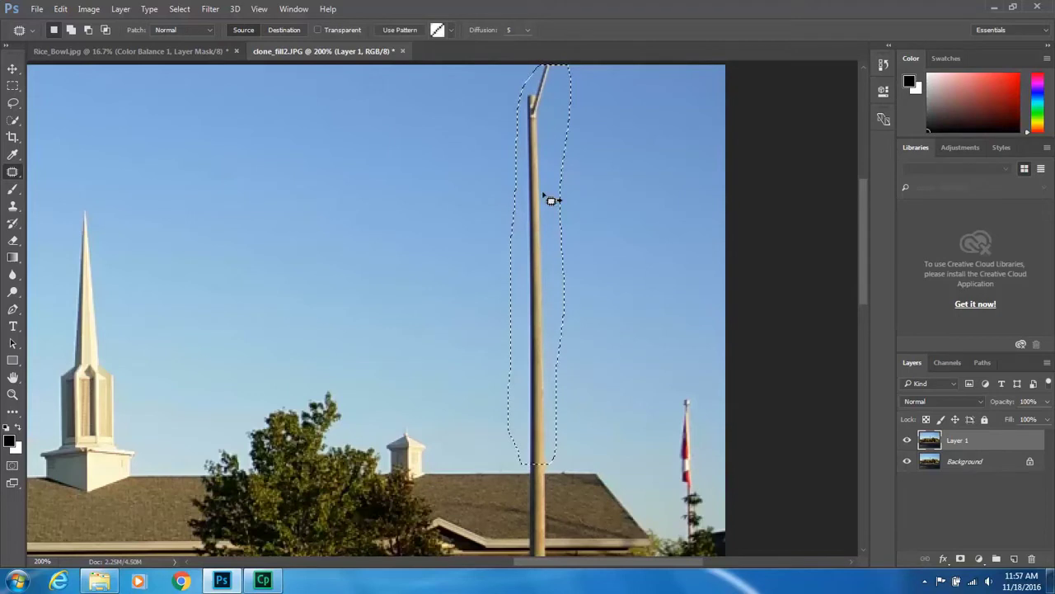
{"action": "left_click_drag", "start_coordinate": [552, 197], "coordinate": [493, 196]}
{"action": "key", "text": "ctrl+d"}
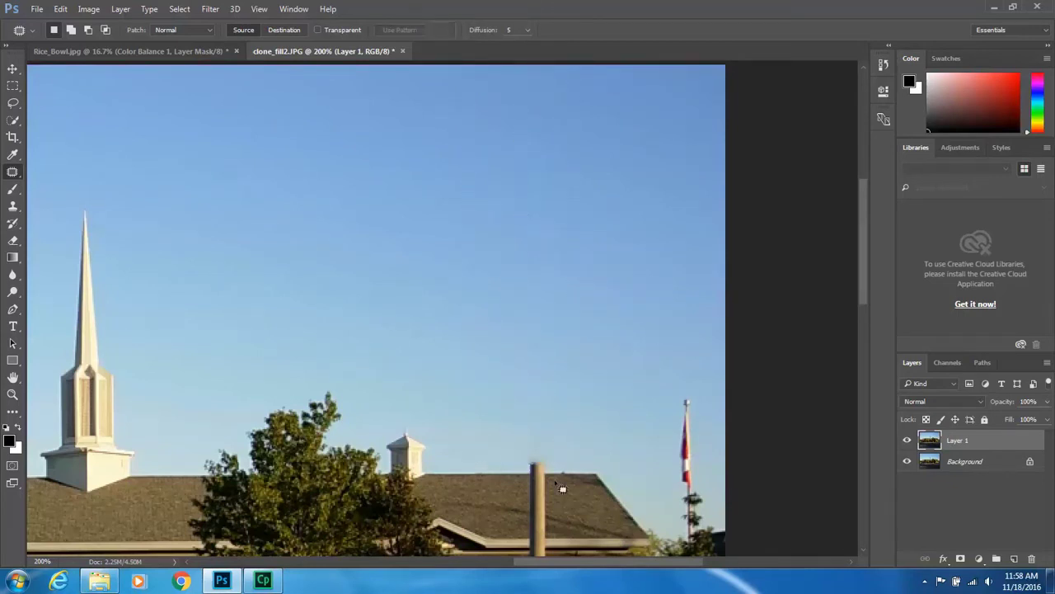
Clone the ridge line and shingles of the upper roof over the pole using the Clone Stamp tool
{"action": "left_click_drag", "start_coordinate": [861, 290], "coordinate": [863, 367]}
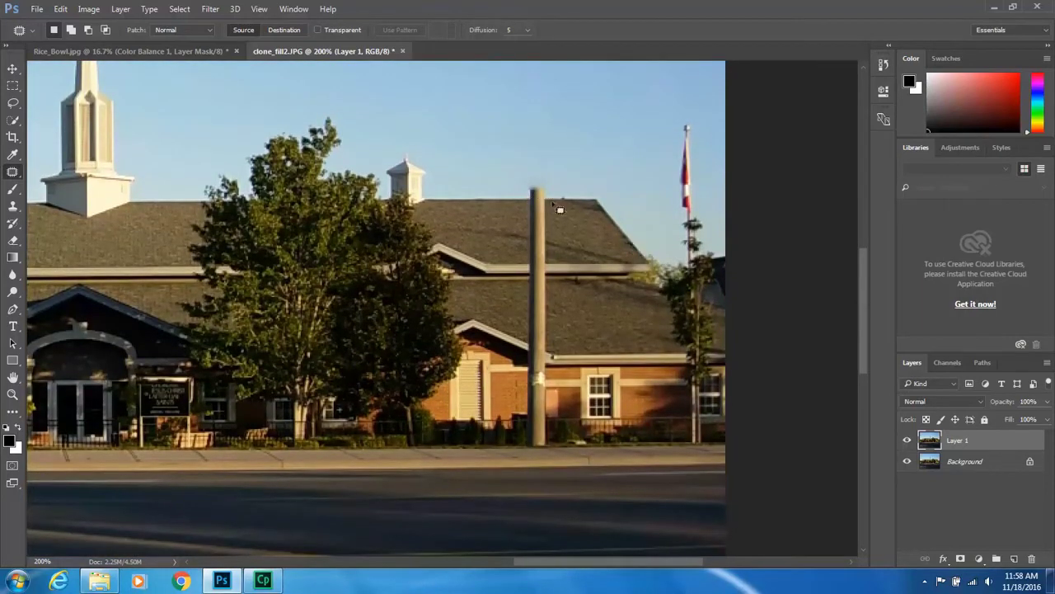
{"action": "key", "text": "ctrl+plus"}
{"action": "key", "text": "ctrl+plus"}
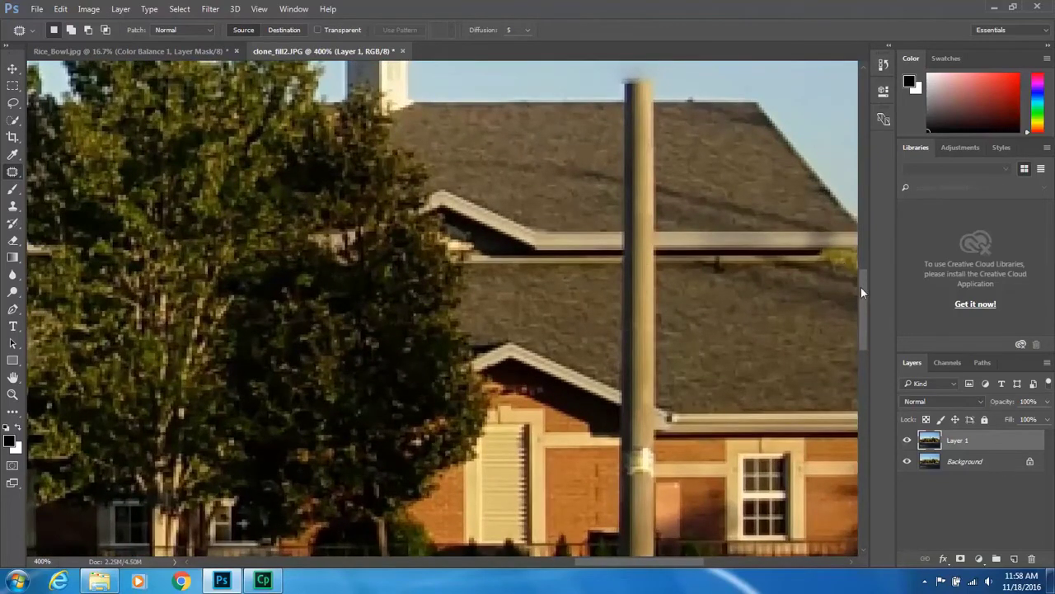
{"action": "left_click_drag", "start_coordinate": [861, 287], "coordinate": [862, 273]}
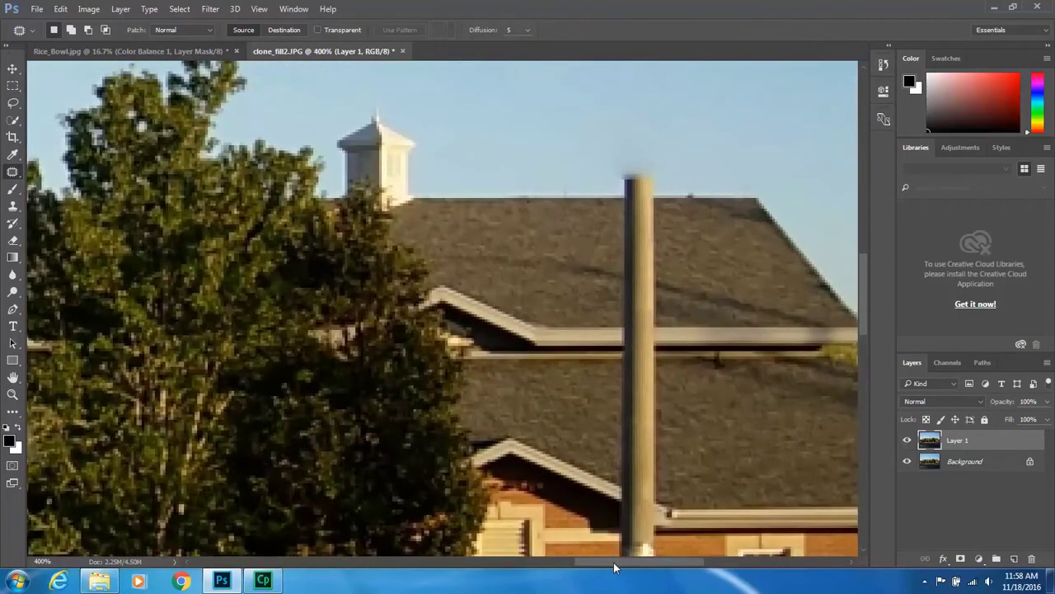
{"action": "left_click_drag", "start_coordinate": [614, 567], "coordinate": [624, 566]}
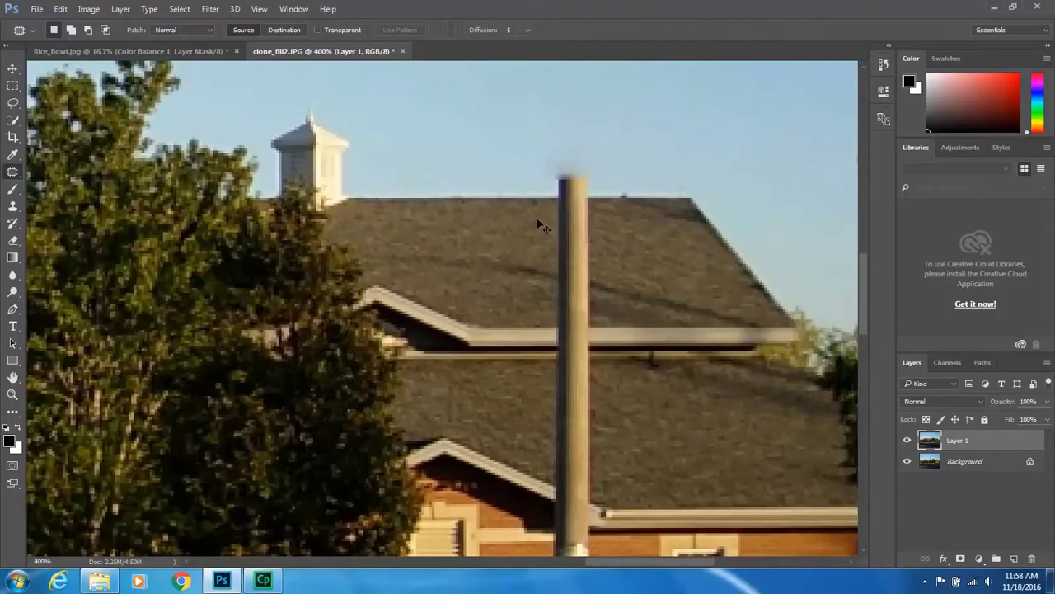
{"action": "key", "text": "ctrl+plus"}
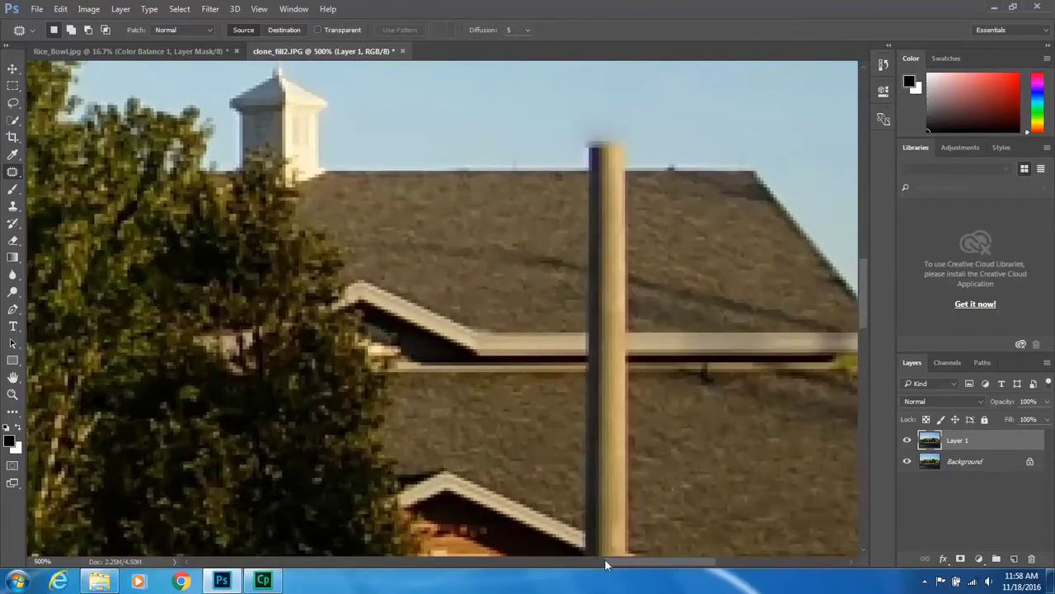
{"action": "left_click_drag", "start_coordinate": [604, 559], "coordinate": [620, 559]}
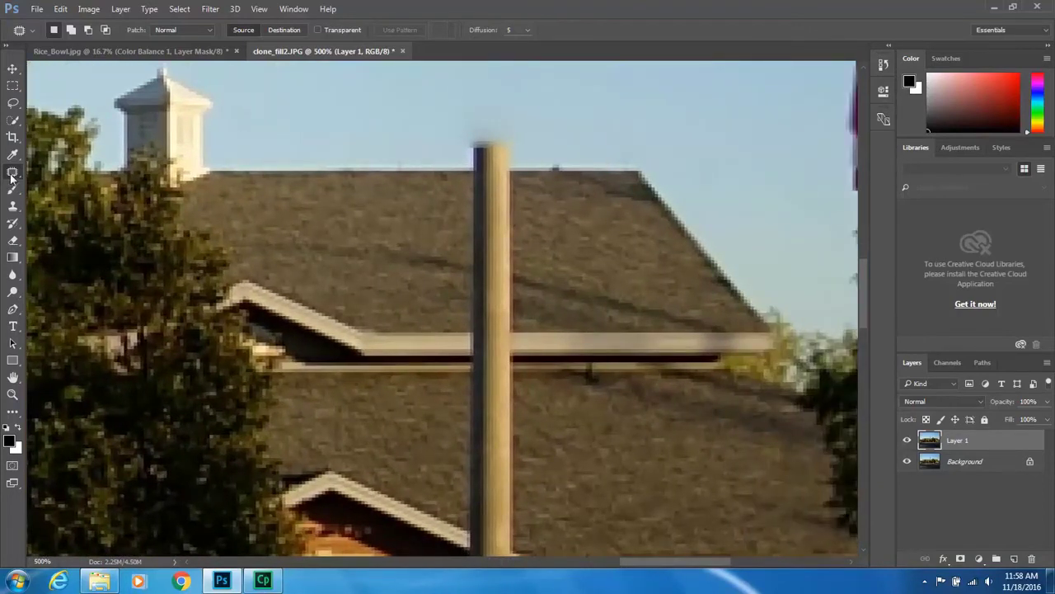
{"action": "left_click", "coordinate": [13, 206]}
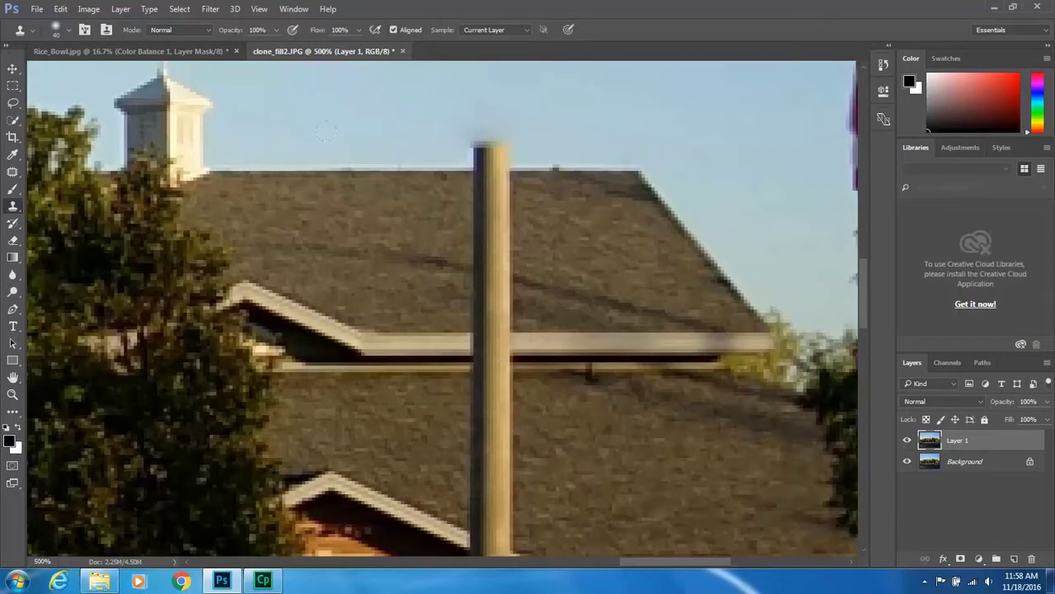
{"action": "left_click", "coordinate": [368, 170], "text": "alt"}
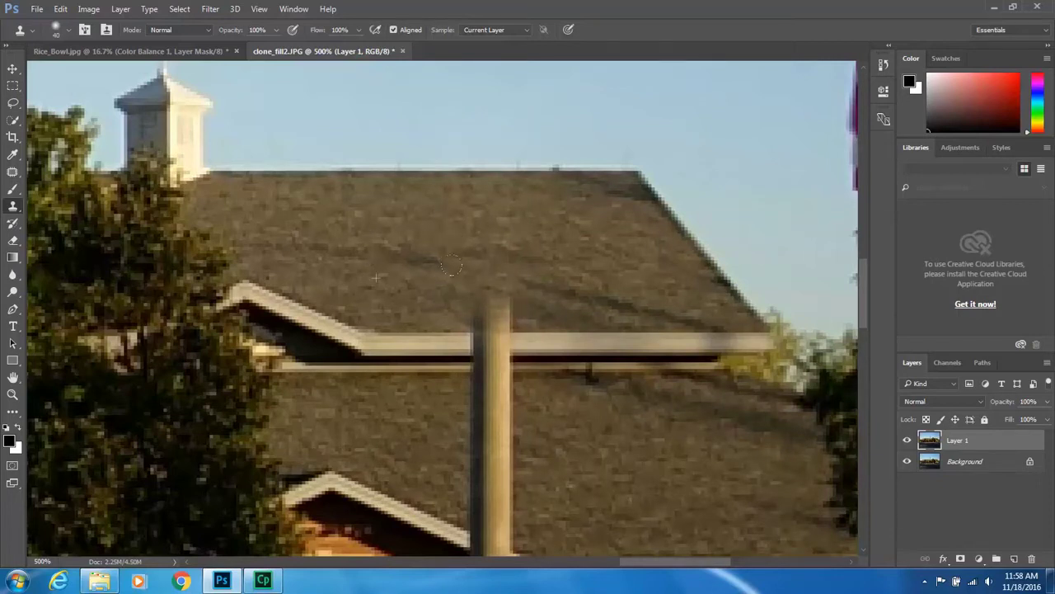
Undo the last clone strokes on the upper roof and clone shingles over the pole there with a size 30 brush
{"action": "mouse_move", "coordinate": [452, 287]}
{"action": "left_mouse_down"}
{"action": "mouse_move", "coordinate": [382, 273]}
{"action": "mouse_move", "coordinate": [423, 294]}
{"action": "left_mouse_up"}
{"action": "key", "text": "ctrl+alt+z"}
{"action": "key", "text": "ctrl+alt+z"}
{"action": "key", "text": "ctrl+alt+z"}
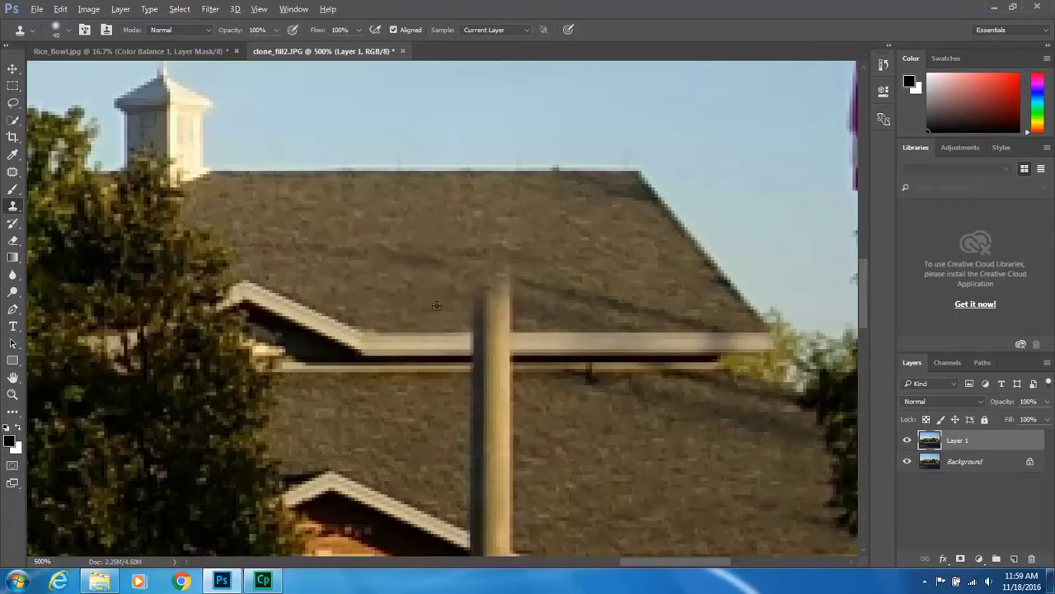
{"action": "left_click_drag", "start_coordinate": [402, 254], "coordinate": [455, 249]}
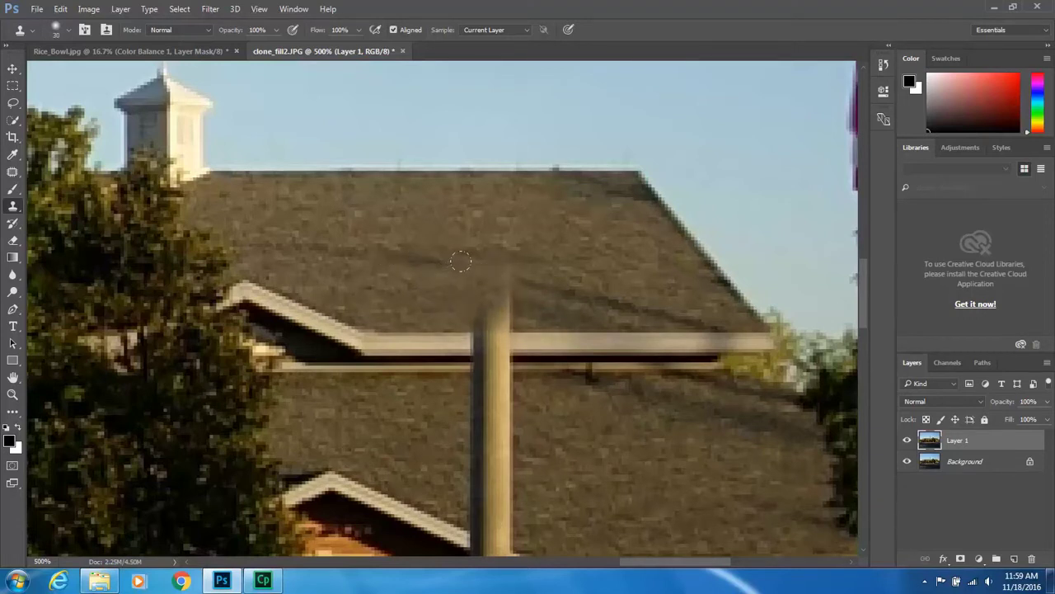
{"action": "mouse_move", "coordinate": [465, 279]}
{"action": "left_mouse_down"}
{"action": "mouse_move", "coordinate": [489, 330]}
{"action": "mouse_move", "coordinate": [466, 297]}
{"action": "left_mouse_up"}
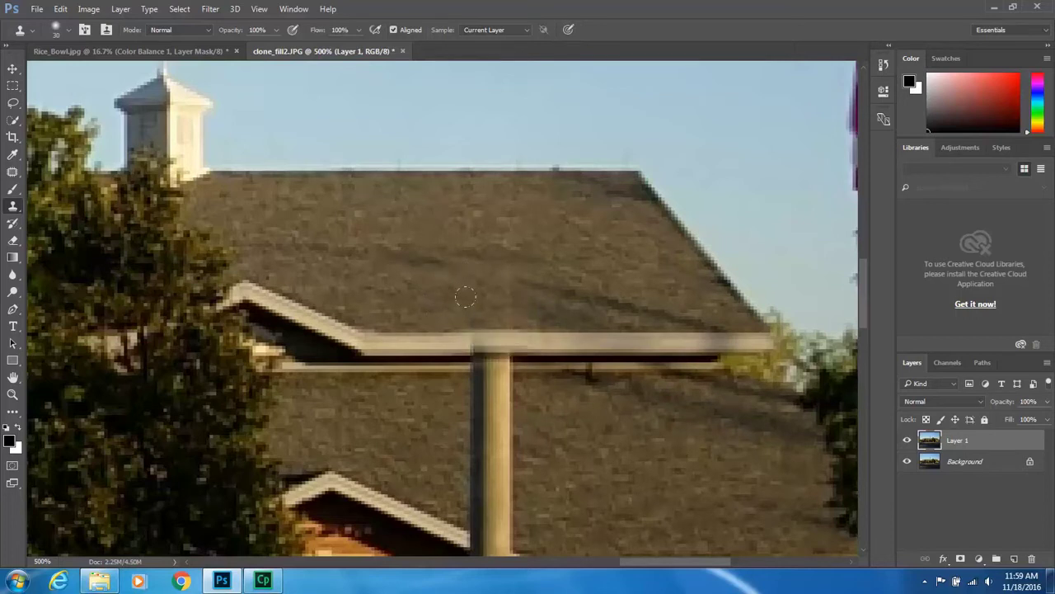
{"action": "key", "text": "ctrl+alt+z"}
{"action": "key", "text": "ctrl+alt+z"}
{"action": "key", "text": "ctrl+alt+z"}
{"action": "key", "text": "ctrl+alt+z"}
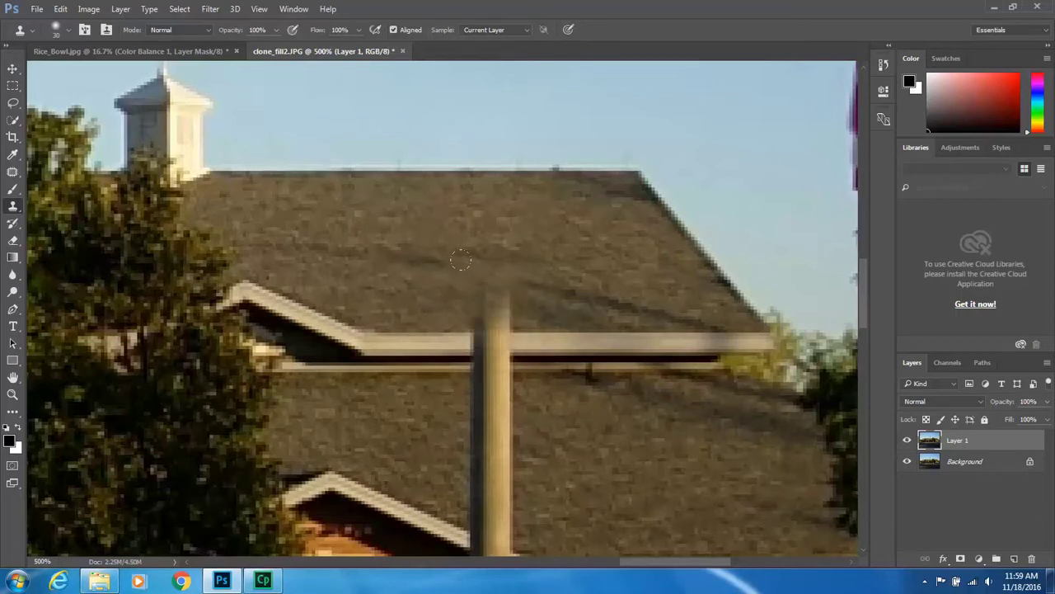
Clone the upper roof's eave and the lower roof's shingles over the pole, and even out the eave's discoloured spot
{"action": "key", "text": "ctrl+shift+z"}
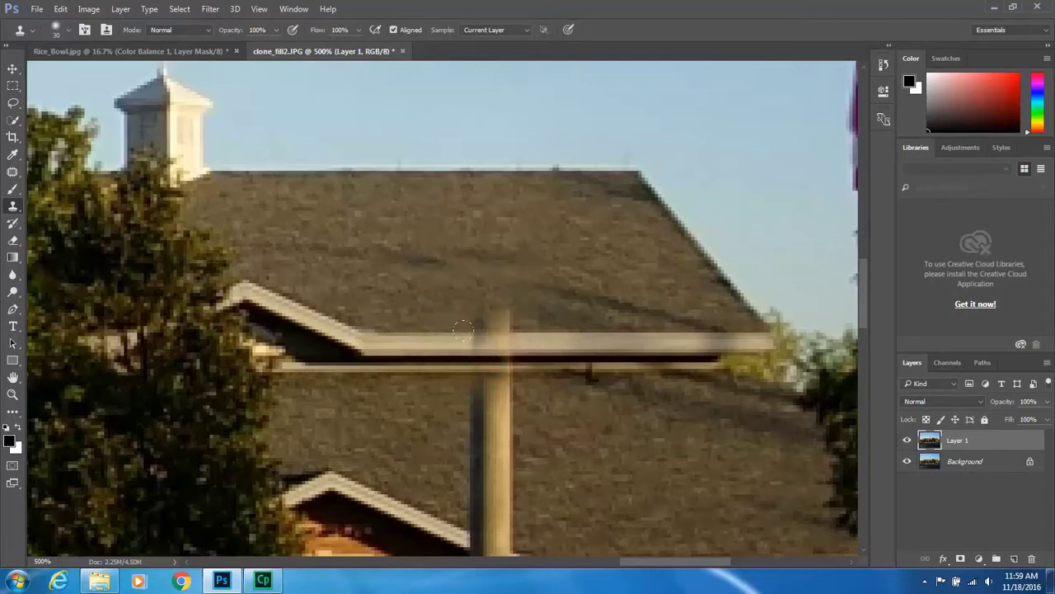
{"action": "mouse_move", "coordinate": [463, 315]}
{"action": "left_mouse_down"}
{"action": "mouse_move", "coordinate": [460, 462]}
{"action": "mouse_move", "coordinate": [304, 473]}
{"action": "mouse_move", "coordinate": [524, 484]}
{"action": "left_mouse_up"}
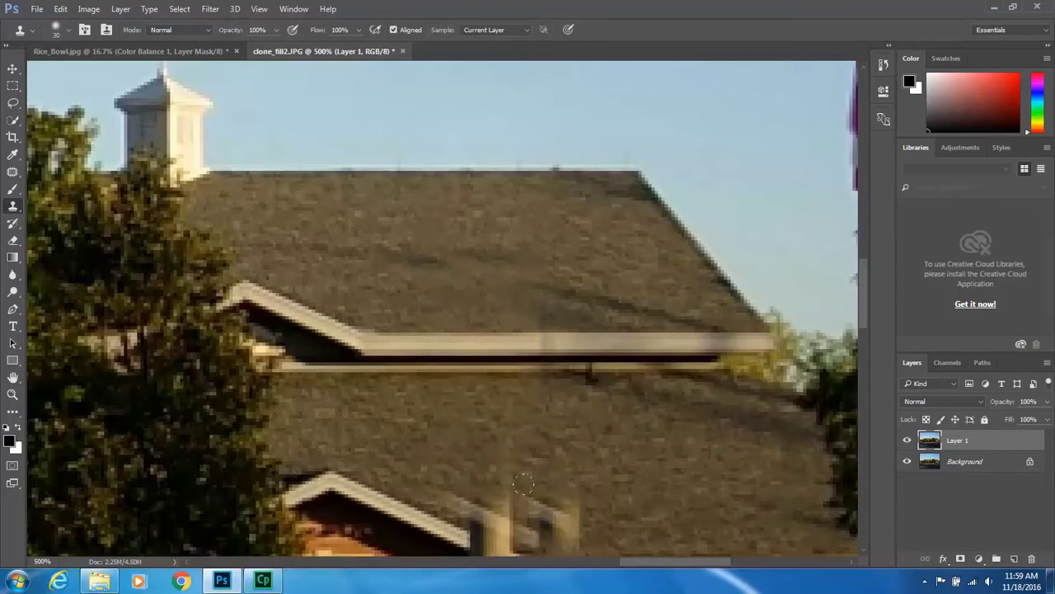
{"action": "key", "text": "ctrl+z"}
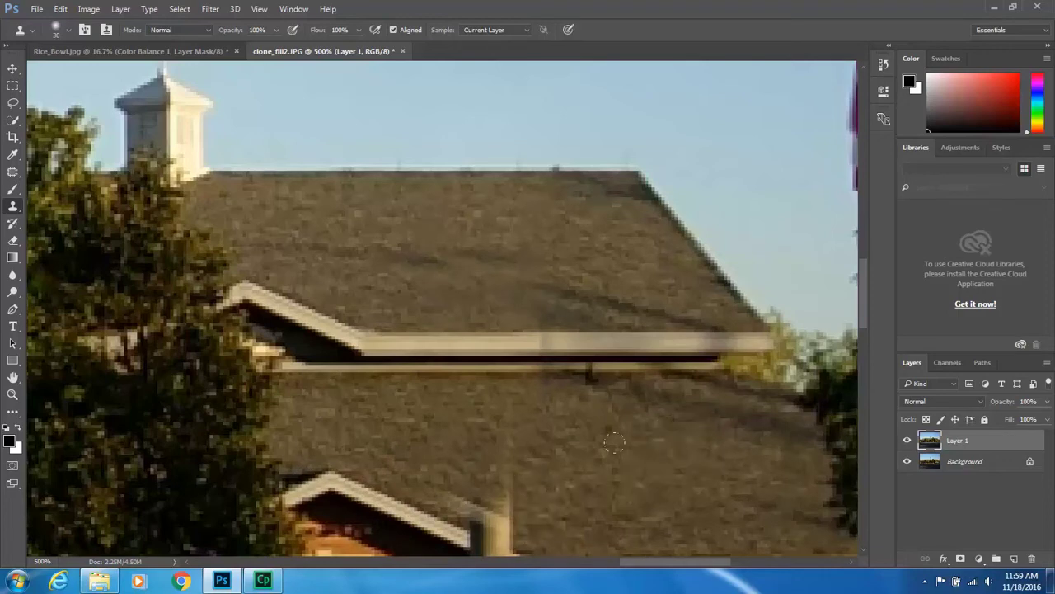
{"action": "mouse_move", "coordinate": [860, 285]}
{"action": "left_mouse_down"}
{"action": "mouse_move", "coordinate": [860, 315]}
{"action": "mouse_move", "coordinate": [862, 299]}
{"action": "left_mouse_up"}
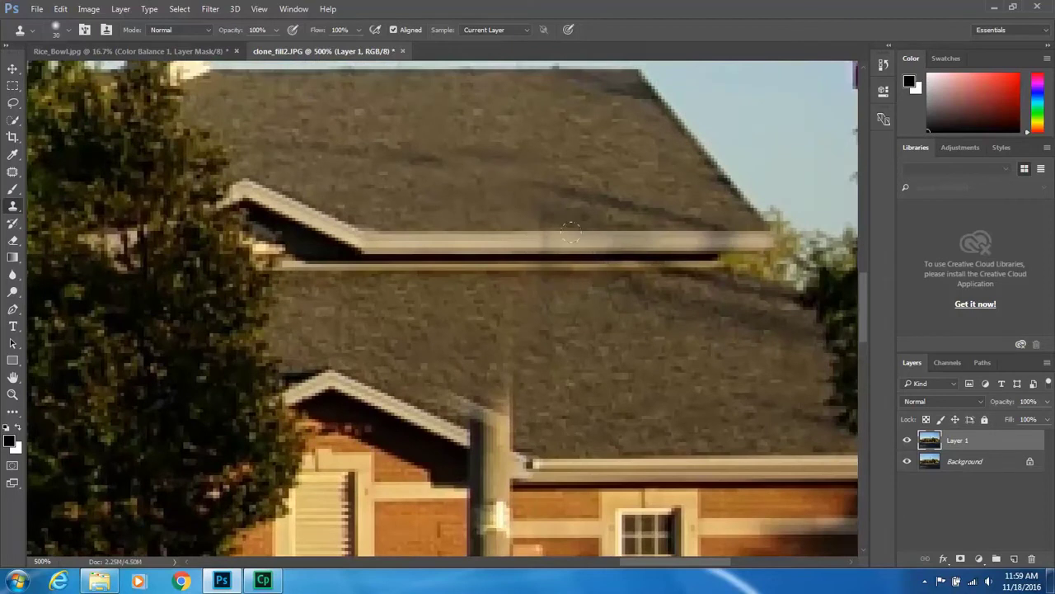
{"action": "left_click", "coordinate": [416, 259], "text": "alt"}
{"action": "left_click", "coordinate": [546, 259]}
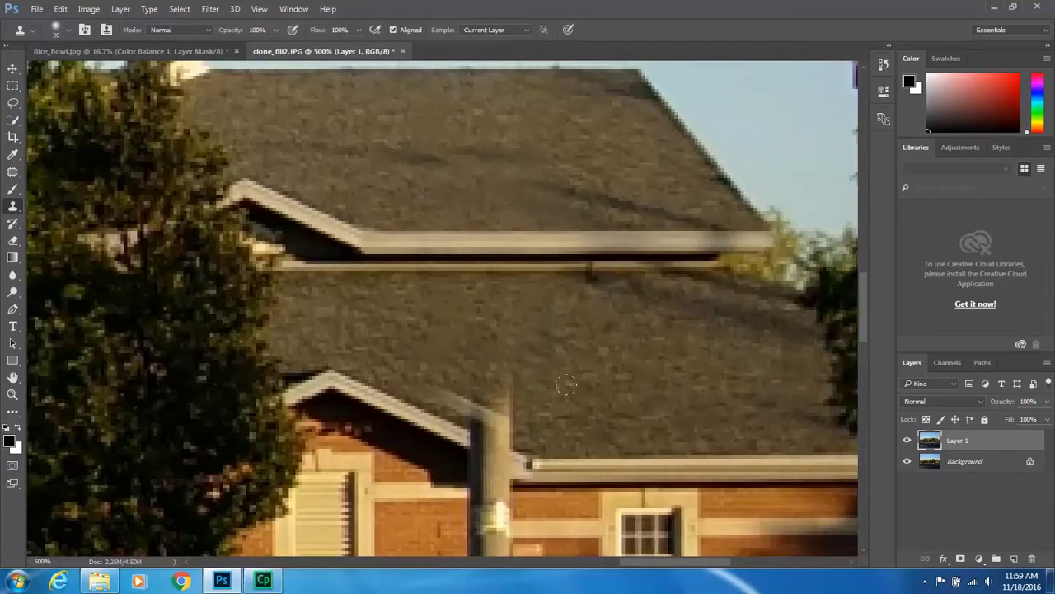
Clone shingles and the sloping gable trim over the pole down to where the trim meets the lower gutter
{"action": "left_click", "coordinate": [585, 360], "text": "alt"}
{"action": "left_click_drag", "start_coordinate": [505, 370], "coordinate": [497, 409]}
{"action": "left_click", "coordinate": [501, 419]}
{"action": "key", "text": "ctrl+z"}
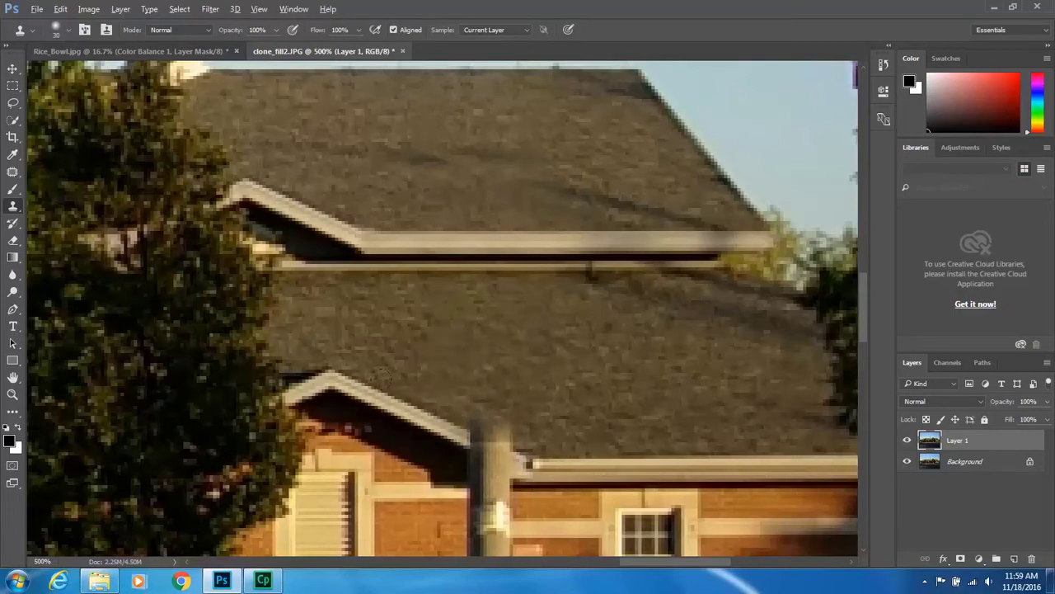
{"action": "left_click", "coordinate": [395, 409], "text": "alt"}
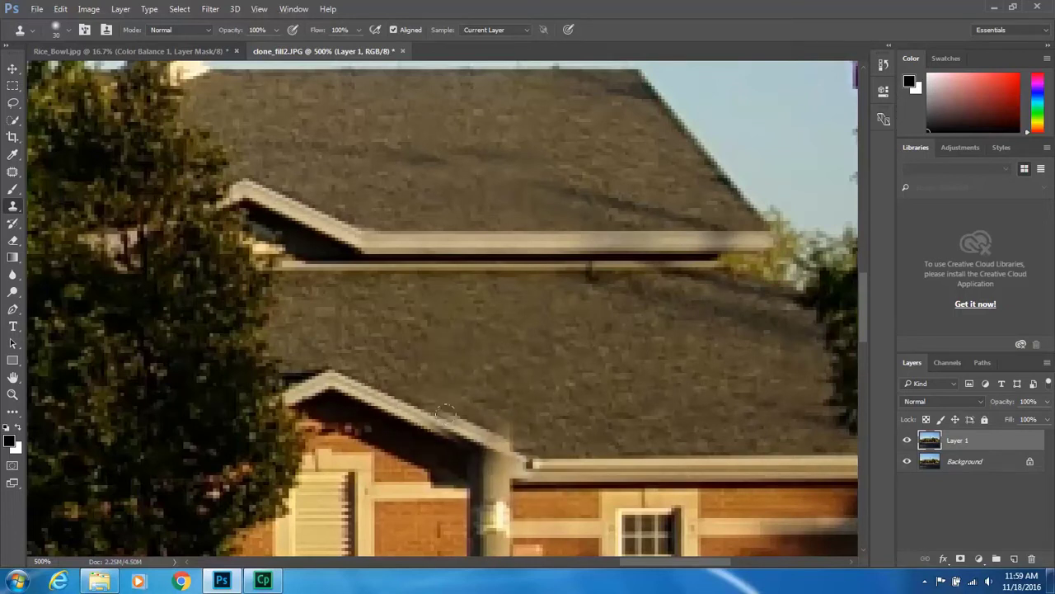
{"action": "mouse_move", "coordinate": [516, 456]}
{"action": "left_mouse_down"}
{"action": "mouse_move", "coordinate": [450, 417]}
{"action": "mouse_move", "coordinate": [499, 474]}
{"action": "mouse_move", "coordinate": [456, 403]}
{"action": "mouse_move", "coordinate": [516, 484]}
{"action": "mouse_move", "coordinate": [459, 460]}
{"action": "left_mouse_up"}
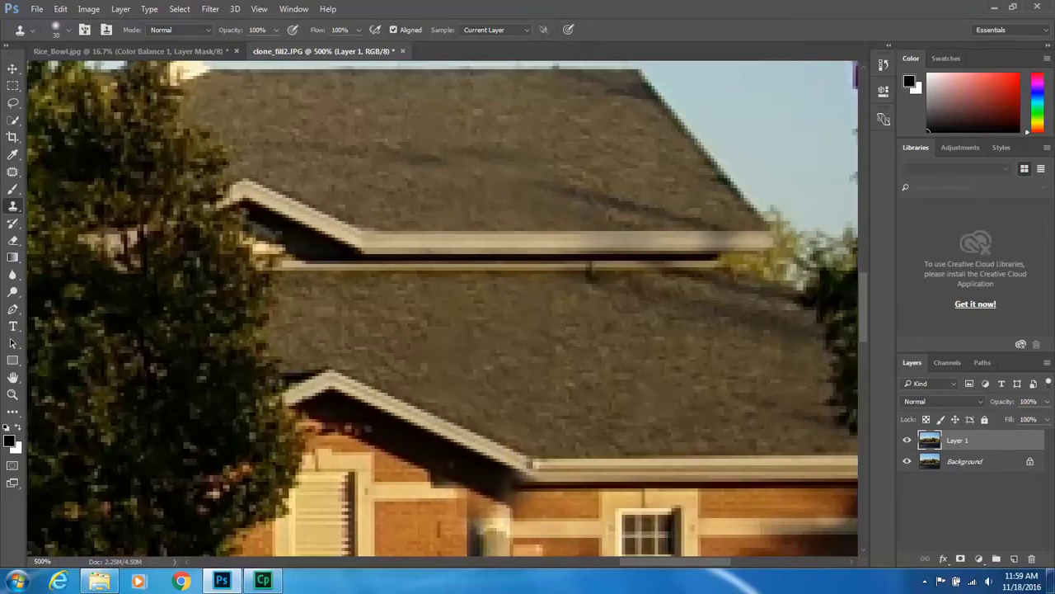
Clone the light wall band, brickwork and hedge over the remaining pole down to the sidewalk, using a size 15 brush
{"action": "left_click_drag", "start_coordinate": [863, 314], "coordinate": [865, 350]}
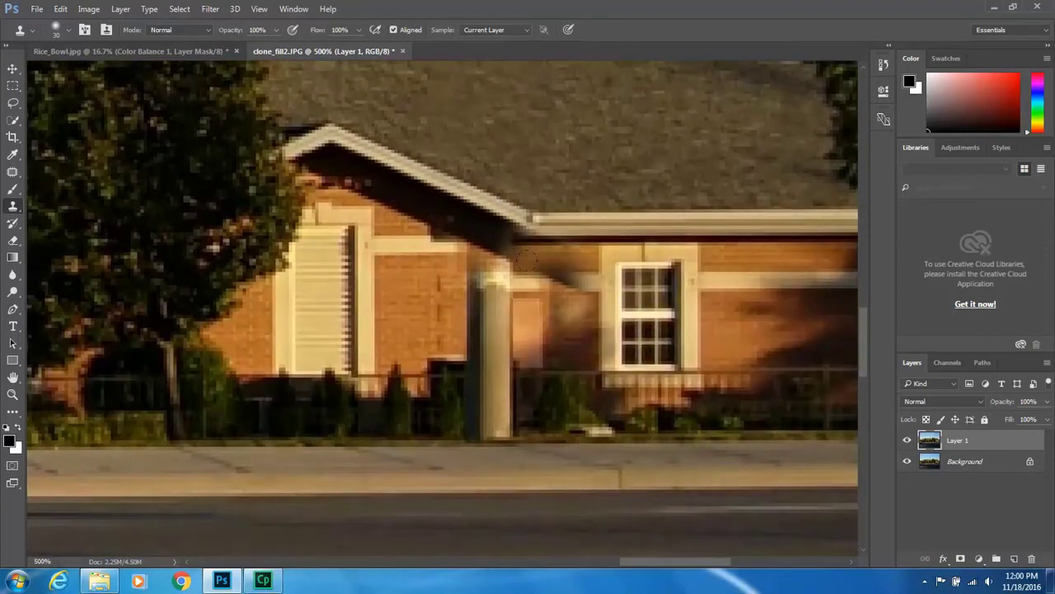
{"action": "left_click", "coordinate": [554, 283], "text": "alt"}
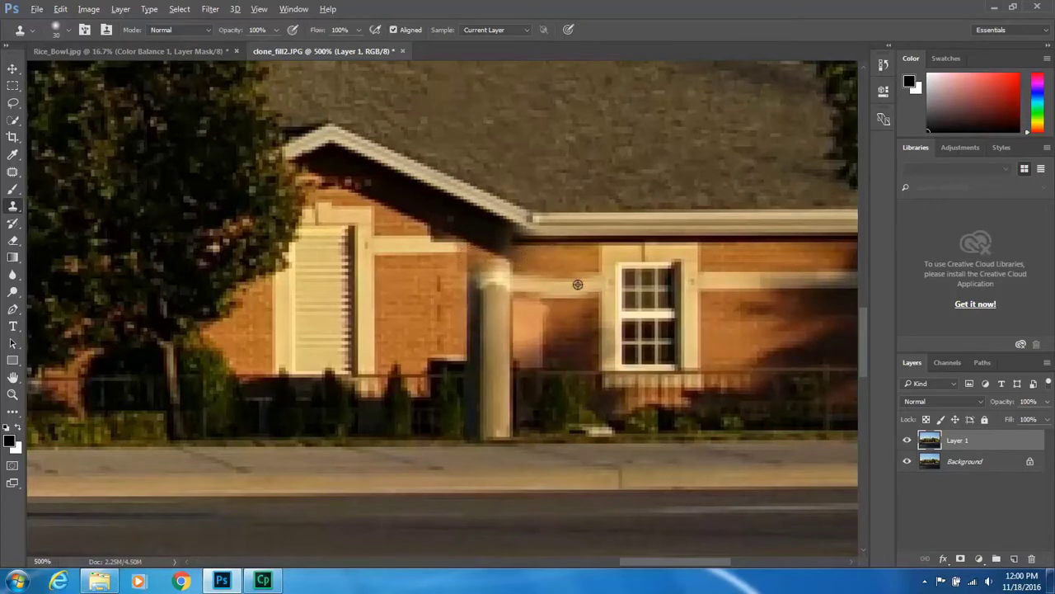
{"action": "left_click_drag", "start_coordinate": [577, 287], "coordinate": [462, 258]}
{"action": "key", "text": "["}
{"action": "key", "text": "["}
{"action": "key", "text": "["}
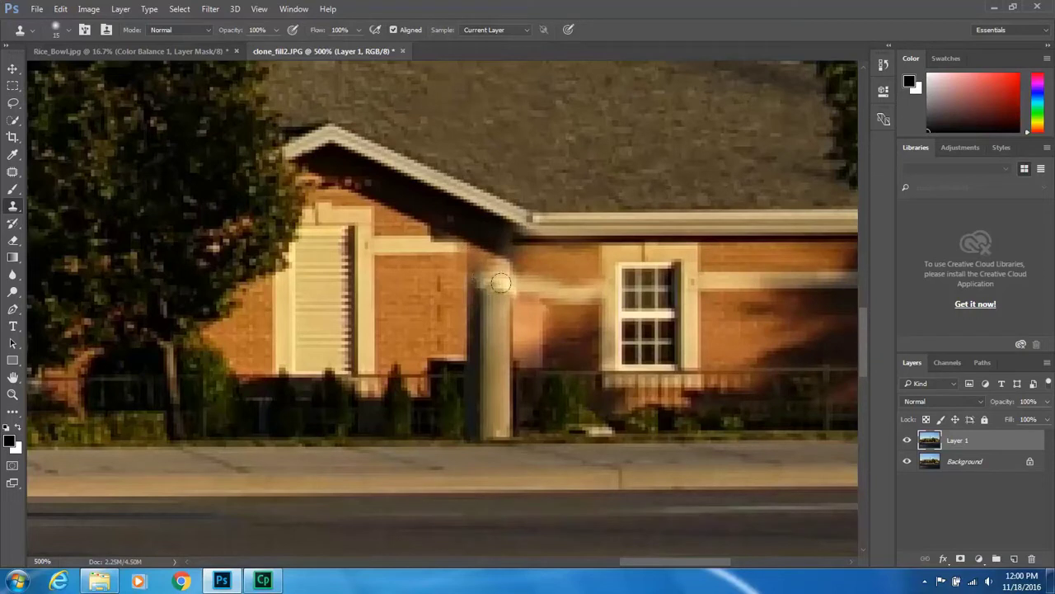
{"action": "mouse_move", "coordinate": [494, 277]}
{"action": "left_mouse_down"}
{"action": "mouse_move", "coordinate": [584, 280]}
{"action": "mouse_move", "coordinate": [577, 289]}
{"action": "mouse_move", "coordinate": [605, 275]}
{"action": "left_mouse_up"}
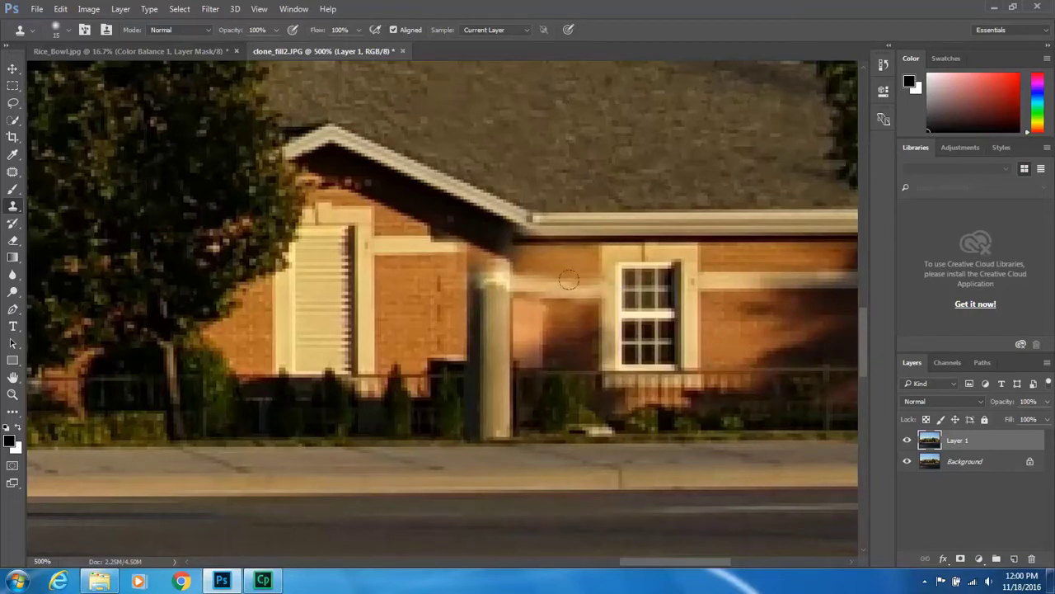
{"action": "key", "text": "ctrl+alt+z"}
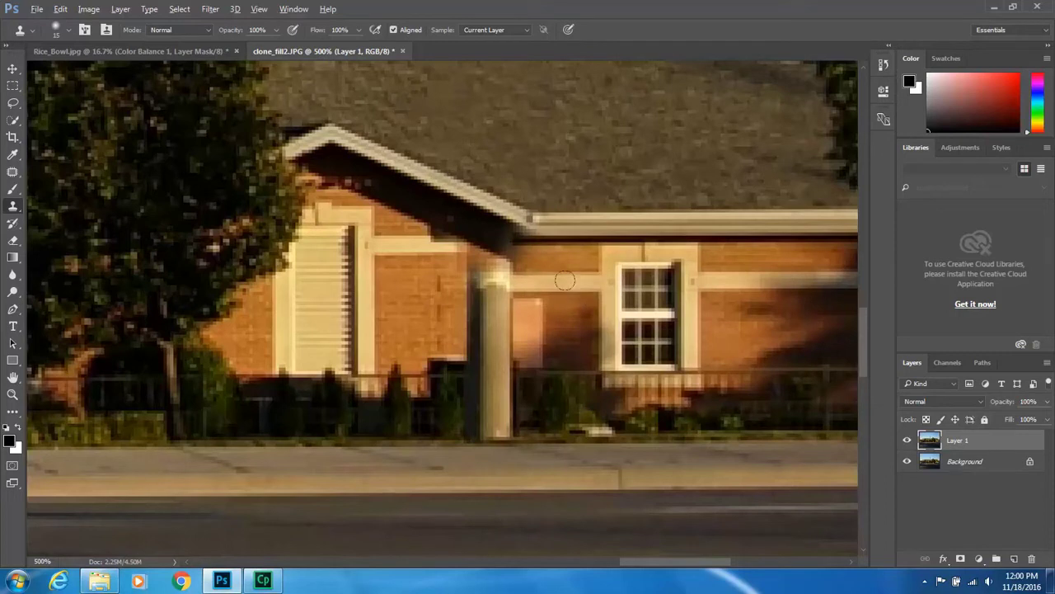
{"action": "mouse_move", "coordinate": [503, 279]}
{"action": "left_mouse_down"}
{"action": "mouse_move", "coordinate": [474, 281]}
{"action": "mouse_move", "coordinate": [471, 314]}
{"action": "mouse_move", "coordinate": [499, 330]}
{"action": "mouse_move", "coordinate": [477, 356]}
{"action": "mouse_move", "coordinate": [494, 442]}
{"action": "mouse_move", "coordinate": [491, 411]}
{"action": "mouse_move", "coordinate": [512, 346]}
{"action": "mouse_move", "coordinate": [487, 281]}
{"action": "mouse_move", "coordinate": [484, 348]}
{"action": "left_mouse_up"}
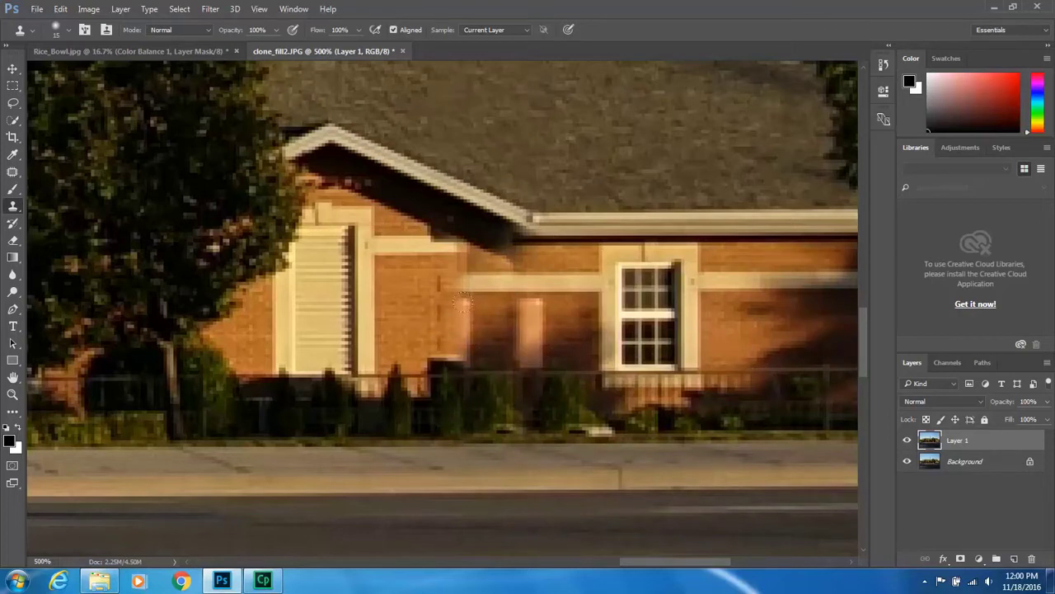
{"action": "left_click", "coordinate": [484, 317], "text": "alt"}
{"action": "left_click_drag", "start_coordinate": [466, 303], "coordinate": [459, 335]}
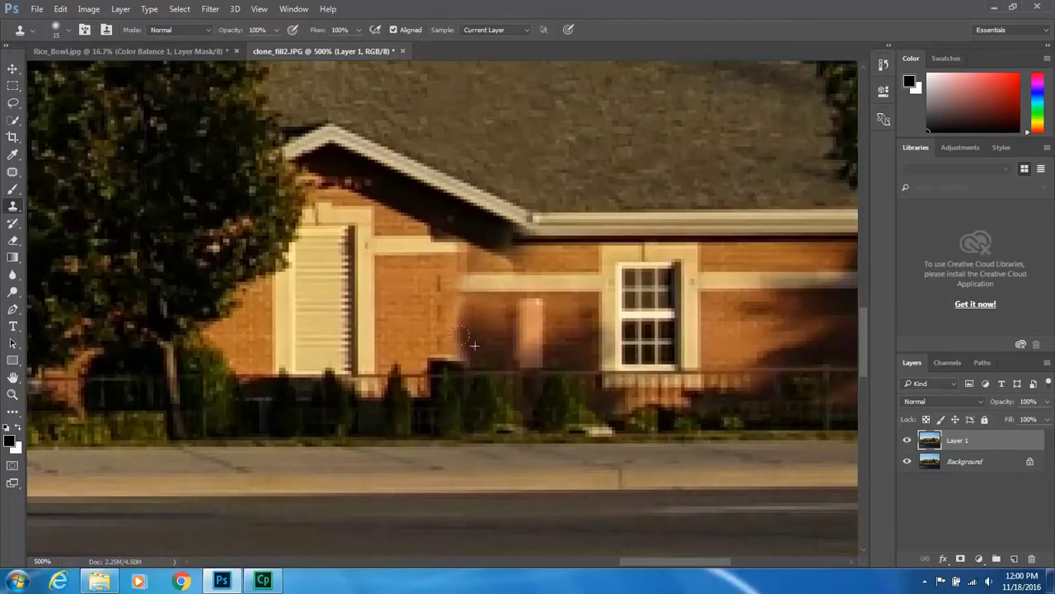
Examine the retouched church photo as a whole and up close around the area where the pole stood
{"action": "key", "text": "ctrl+minus"}
{"action": "key", "text": "ctrl+minus"}
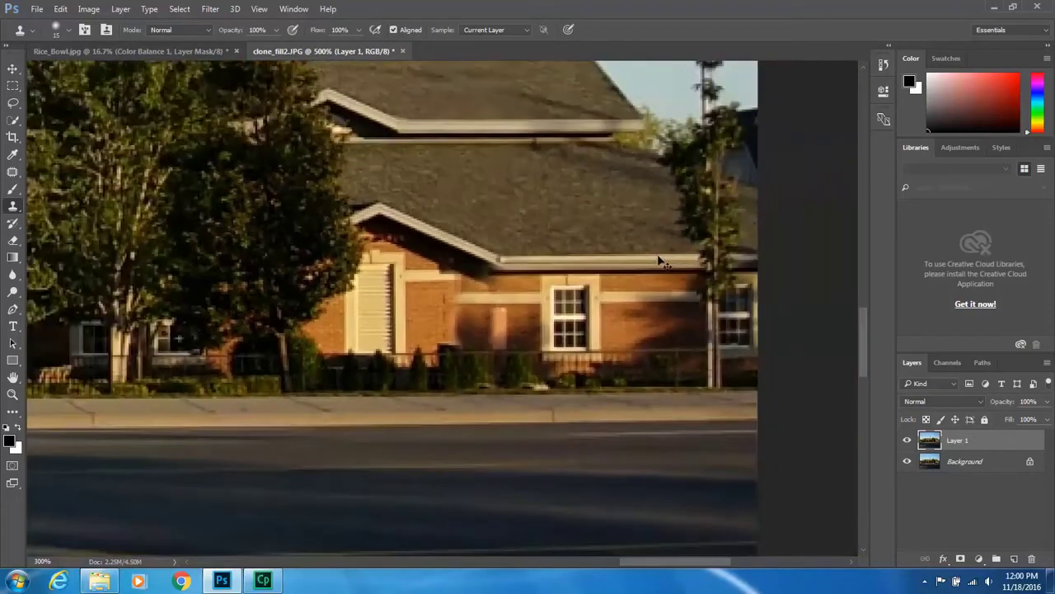
{"action": "key", "text": "ctrl+minus"}
{"action": "key", "text": "ctrl+minus"}
{"action": "key", "text": "ctrl+minus"}
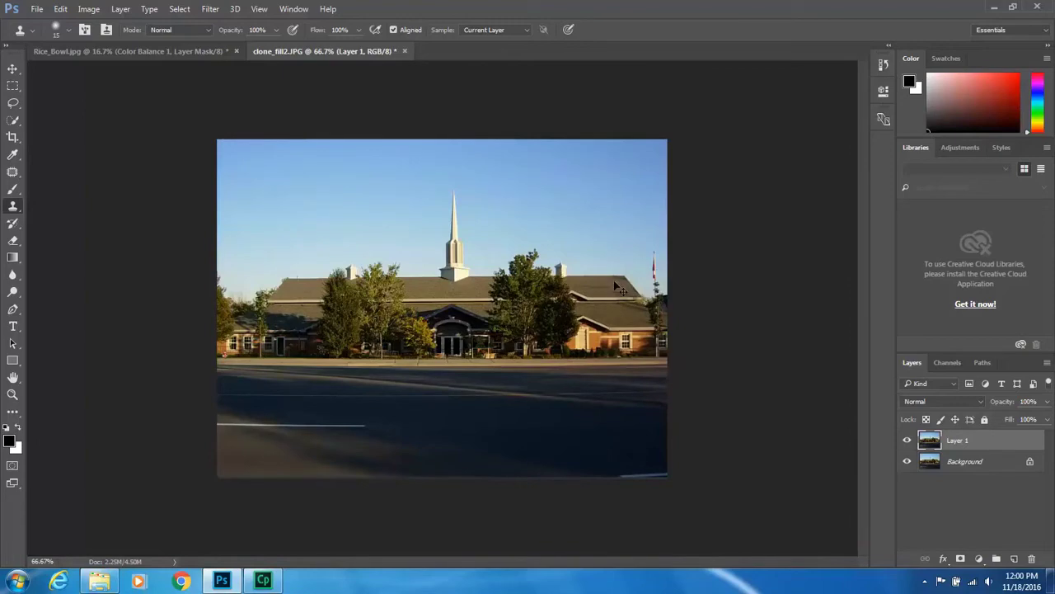
{"action": "key", "text": "ctrl+plus"}
{"action": "key", "text": "ctrl+plus"}
{"action": "left_click_drag", "start_coordinate": [586, 558], "coordinate": [681, 558]}
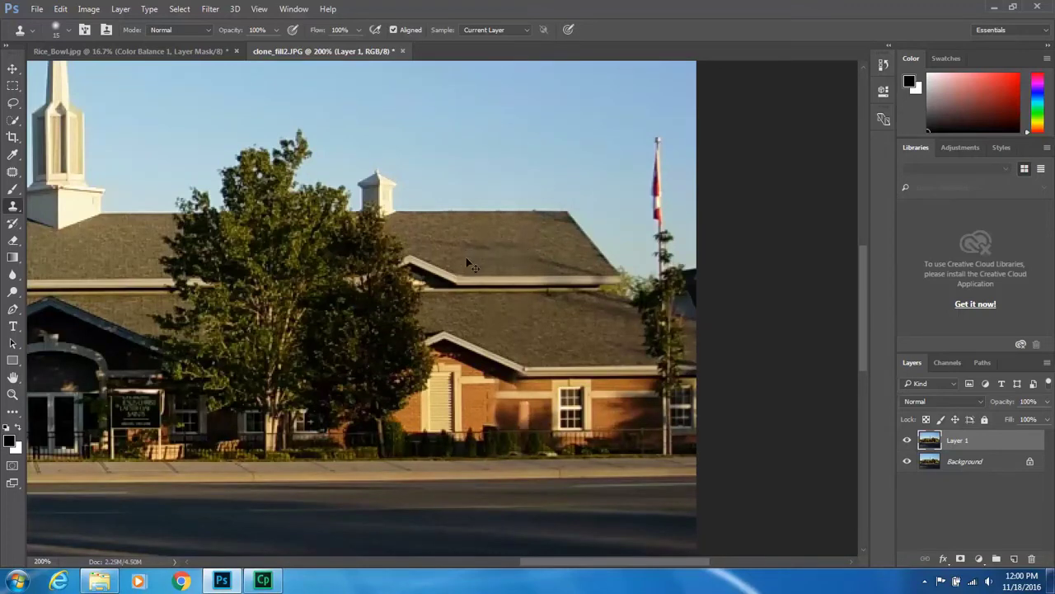
{"action": "key", "text": "ctrl+minus"}
{"action": "key", "text": "ctrl+minus"}
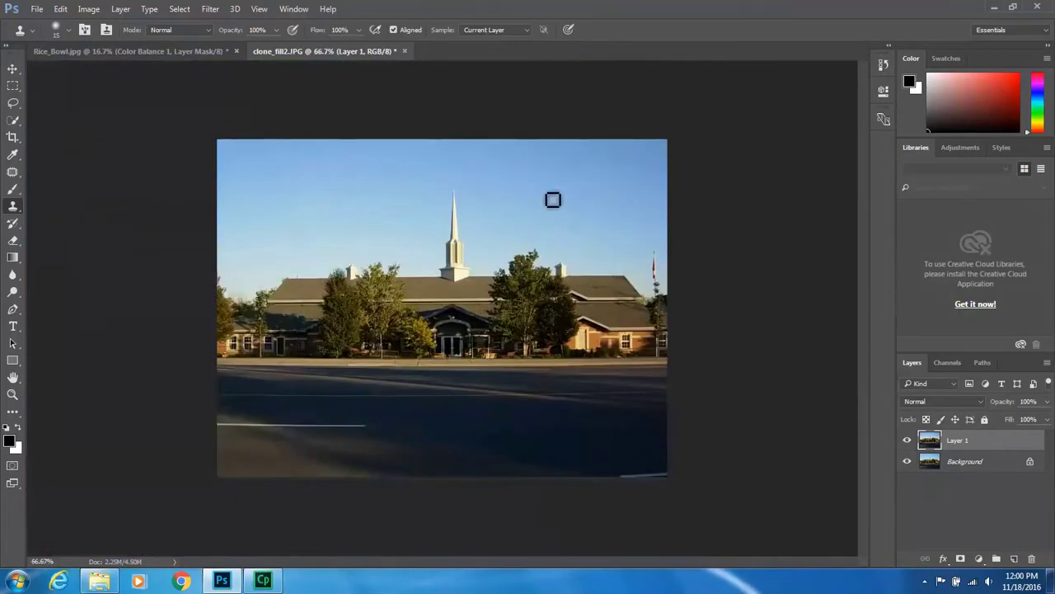
Open the clone_fill5 photo from the drive-download-20161118T182946Z folder as a new document in Photoshop
{"action": "left_click", "coordinate": [113, 587]}
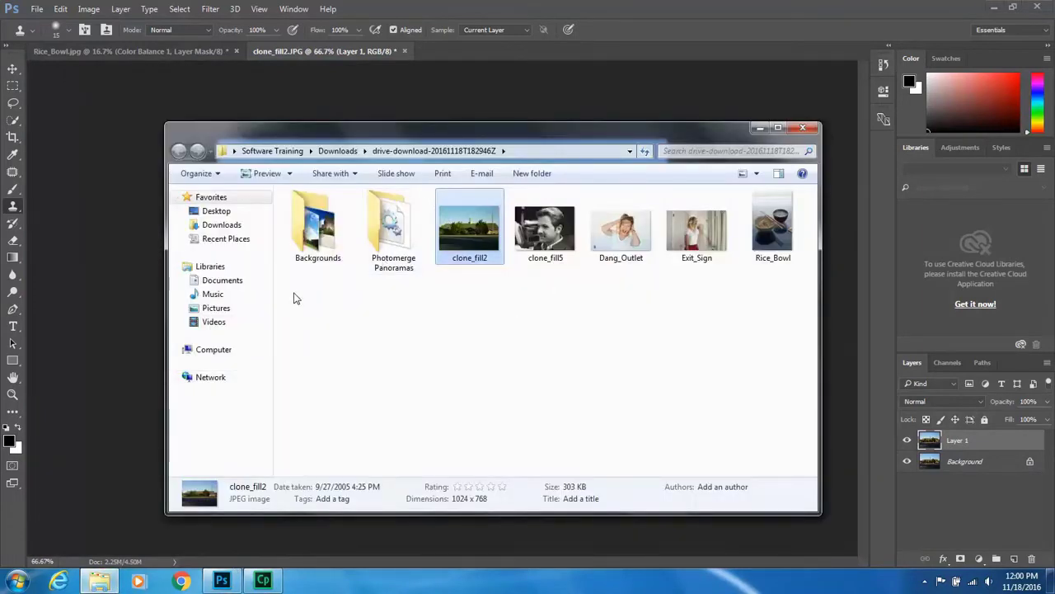
{"action": "left_click", "coordinate": [536, 255]}
{"action": "left_click_drag", "start_coordinate": [537, 255], "coordinate": [529, 59]}
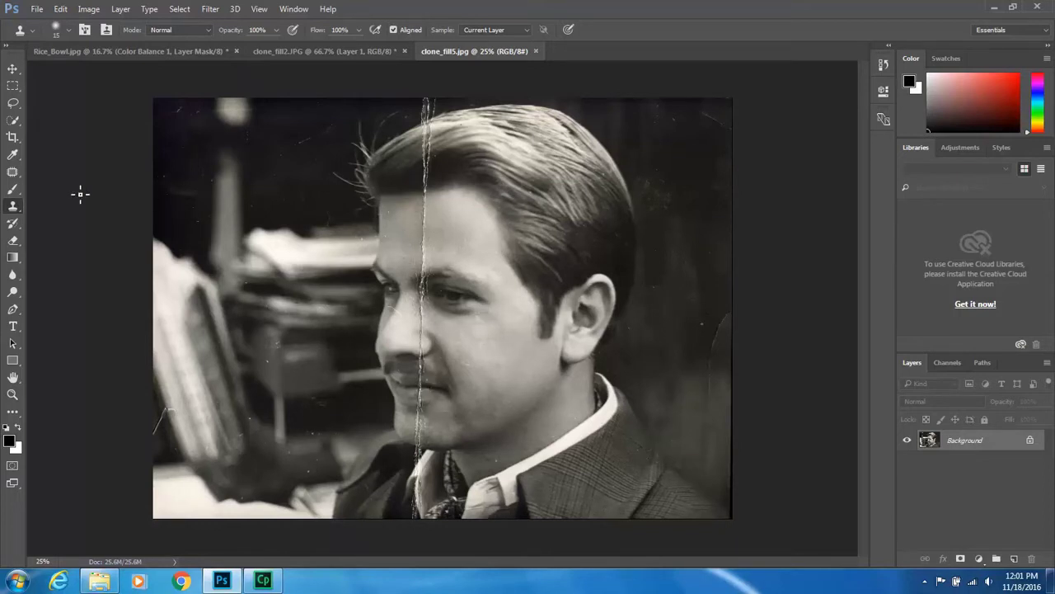
Choose the Spot Healing Brush in Content-Aware mode for the old portrait and enlarge its brush to size 45
{"action": "left_click", "coordinate": [14, 172]}
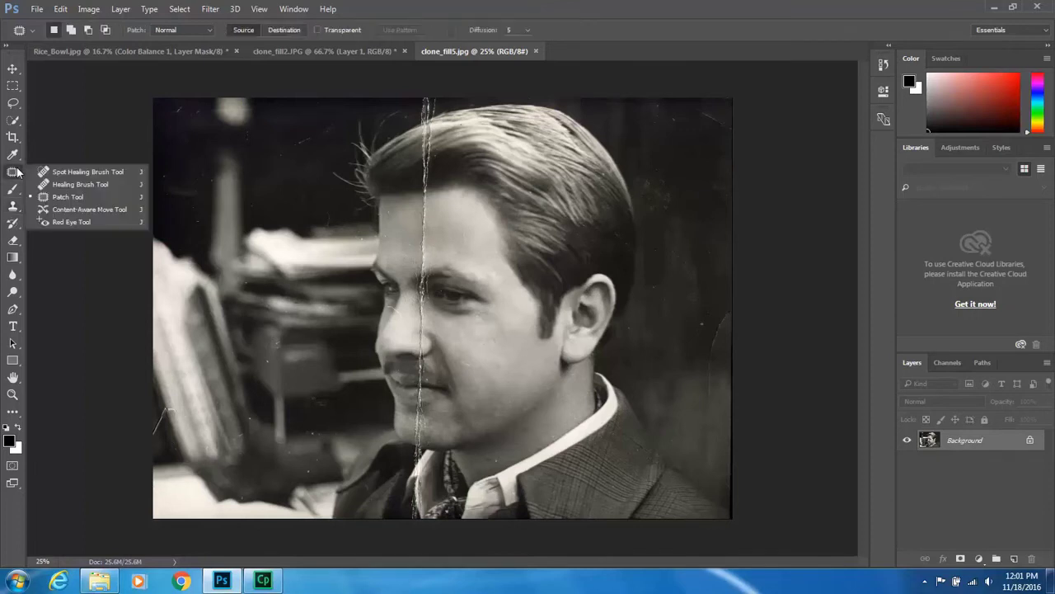
{"action": "left_click", "coordinate": [52, 173]}
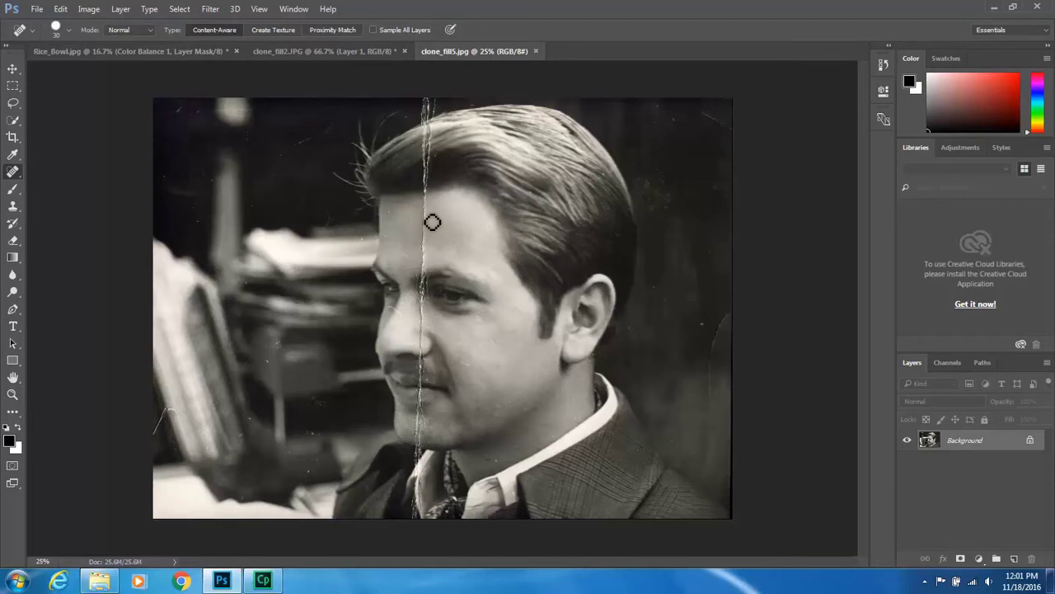
{"action": "key", "text": "bracketright"}
Switch to the practice files in Windows Explorer and look through the Arch and Bear folders inside Photomerge Panoramas
{"action": "left_click", "coordinate": [95, 582]}
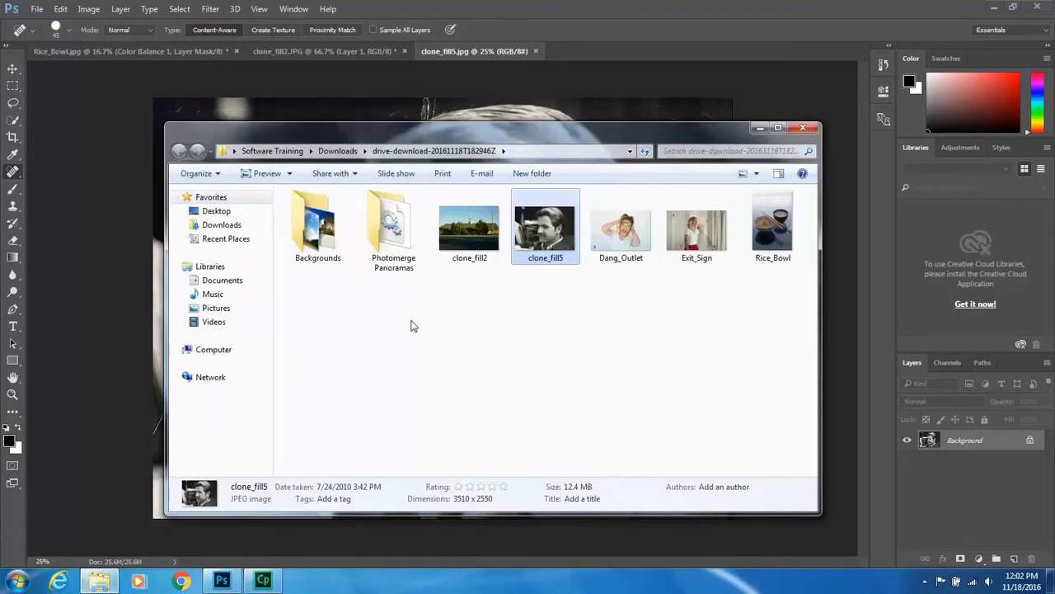
{"action": "double_click", "coordinate": [394, 261]}
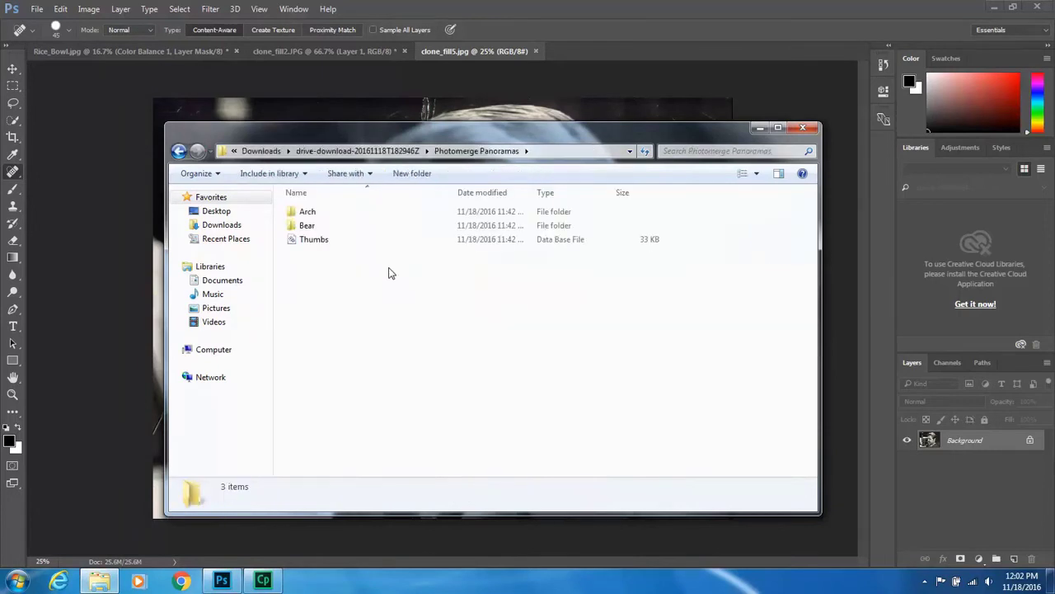
{"action": "double_click", "coordinate": [306, 213]}
{"action": "left_click_drag", "start_coordinate": [306, 253], "coordinate": [474, 239]}
{"action": "left_click", "coordinate": [454, 269]}
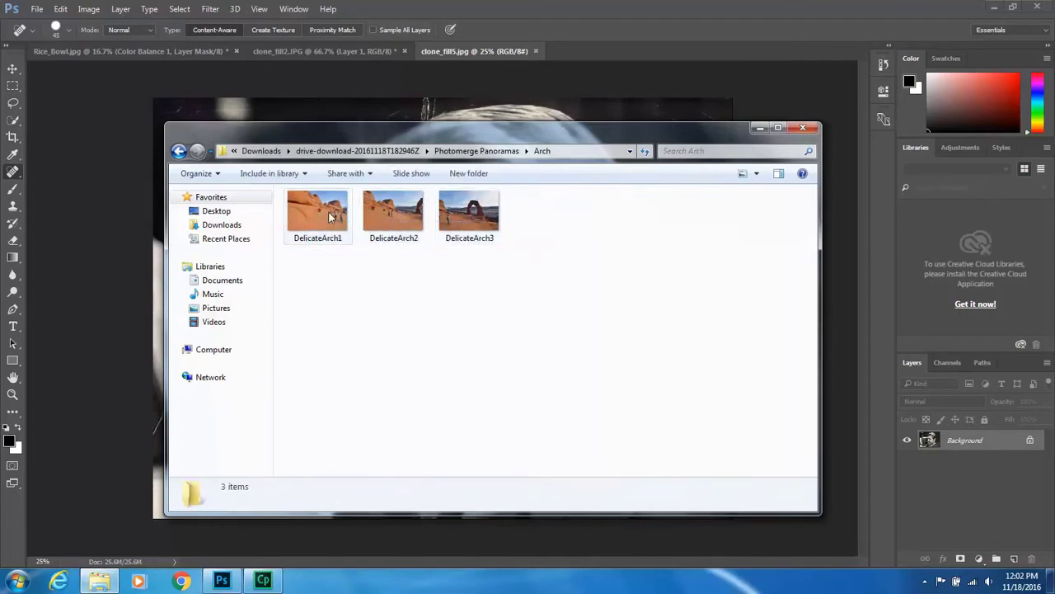
{"action": "left_click", "coordinate": [178, 151]}
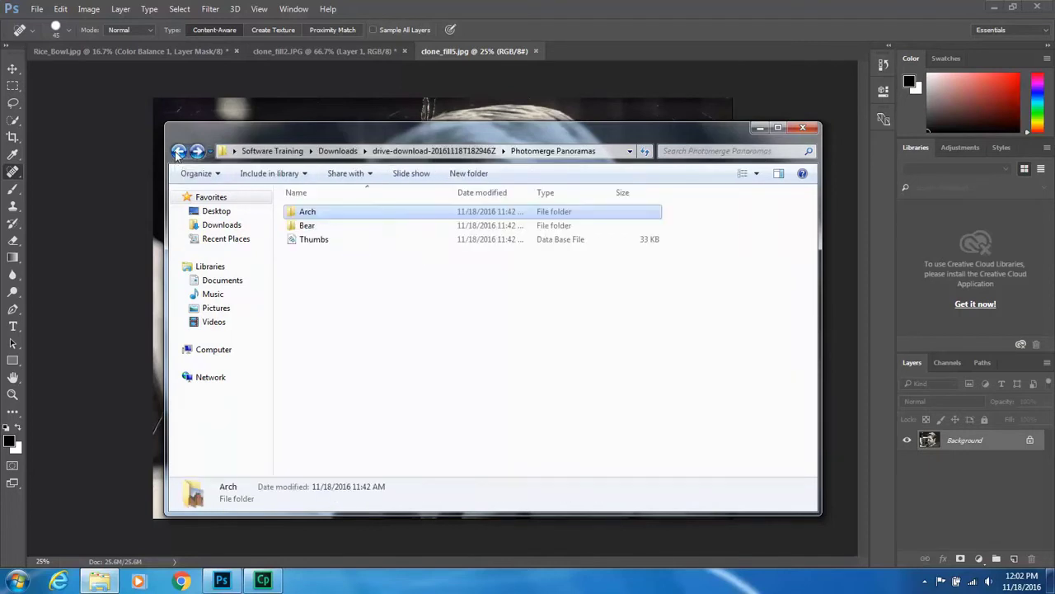
{"action": "double_click", "coordinate": [310, 227]}
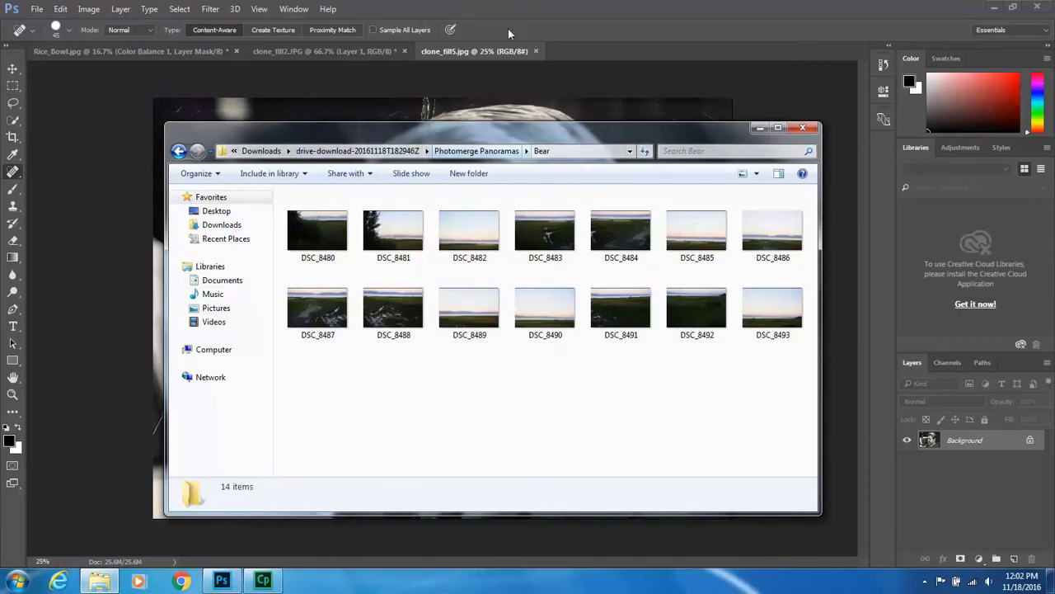
Return to Photoshop and start the Photomerge automation
{"action": "left_click", "coordinate": [504, 49]}
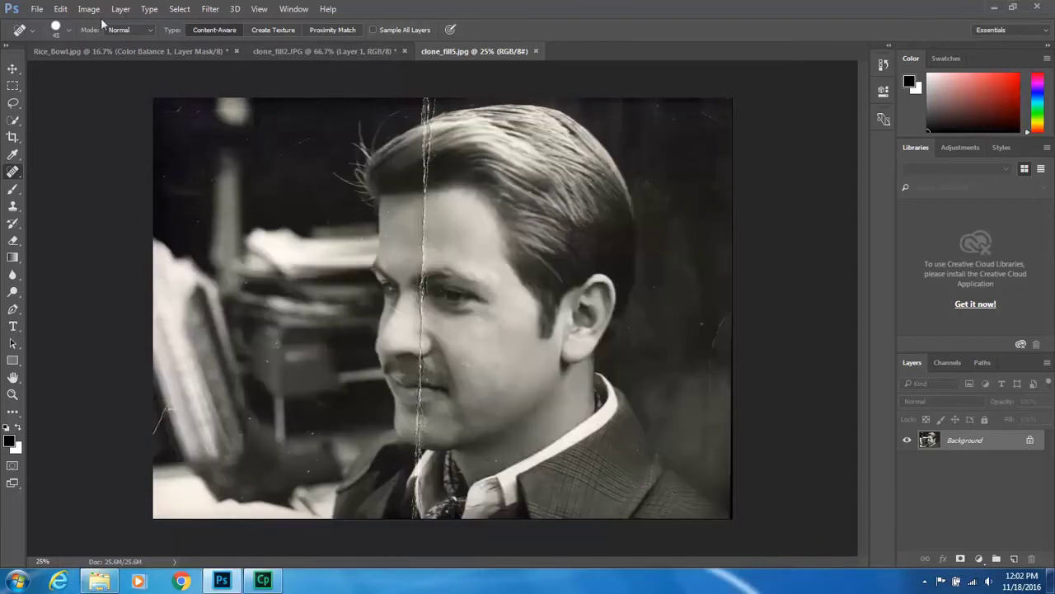
{"action": "left_click", "coordinate": [37, 9]}
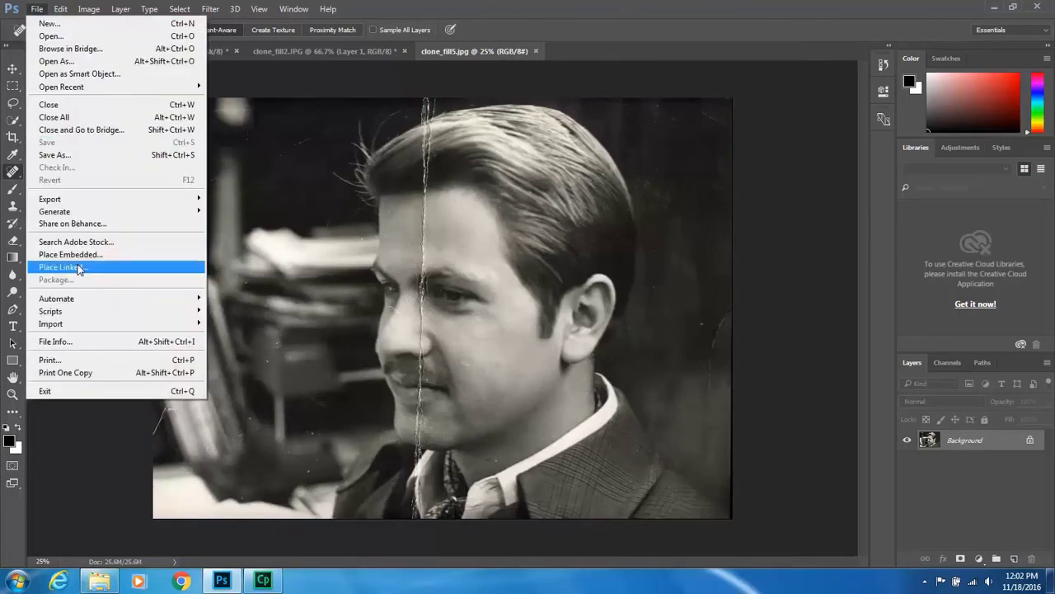
{"action": "mouse_move", "coordinate": [79, 302]}
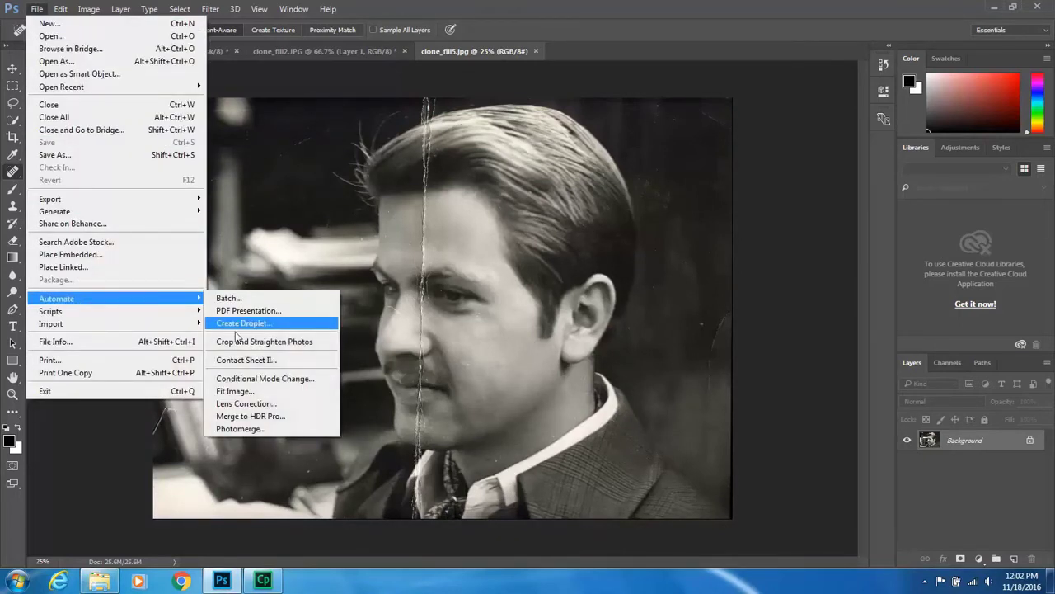
{"action": "left_click", "coordinate": [238, 429]}
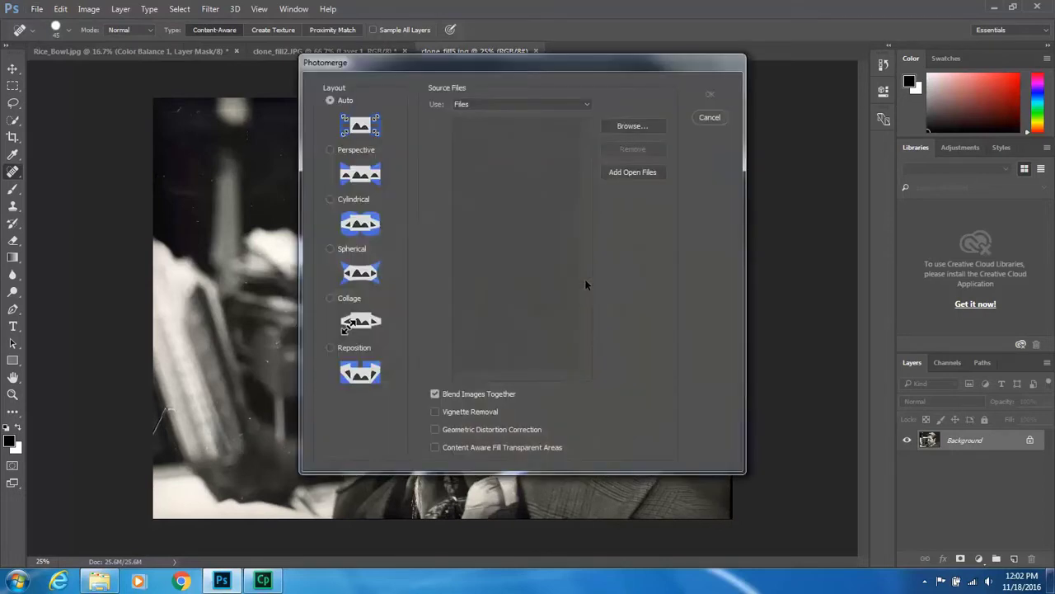
Load DelicateArch1, DelicateArch2 and DelicateArch3 from the Arch folder and merge them into a panorama with Auto layout and Blend Images Together
{"action": "left_click", "coordinate": [624, 127]}
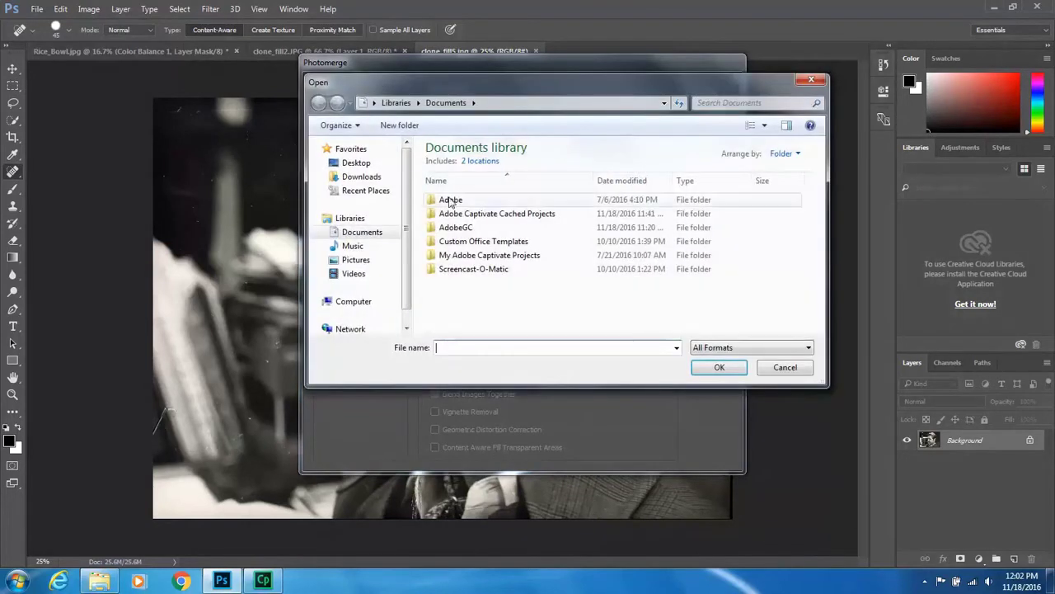
{"action": "left_click", "coordinate": [373, 178]}
{"action": "left_click", "coordinate": [356, 163]}
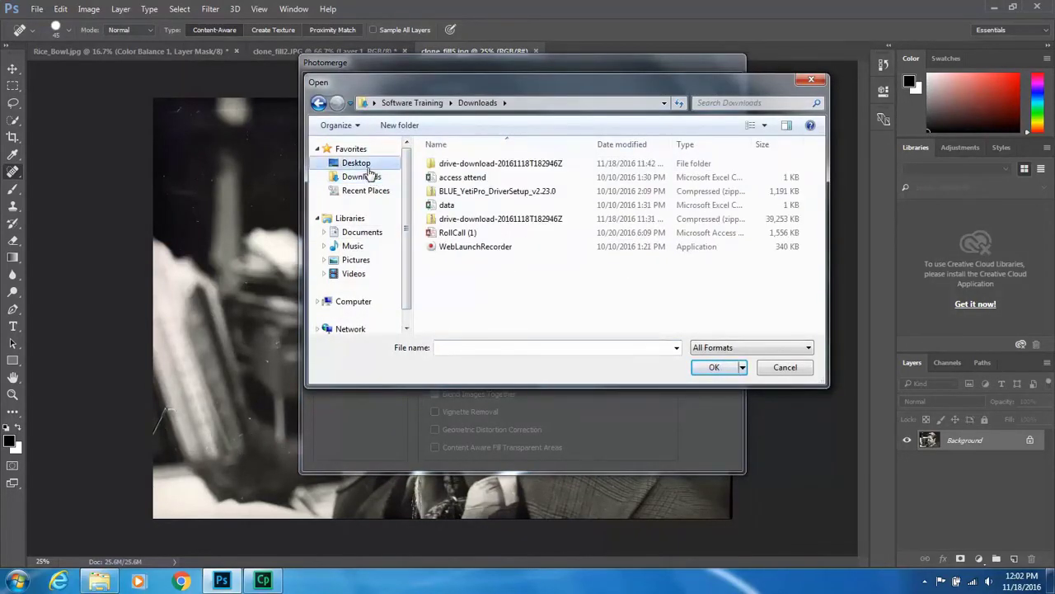
{"action": "scroll", "coordinate": [820, 219], "scroll_direction": "down", "scroll_amount": 5}
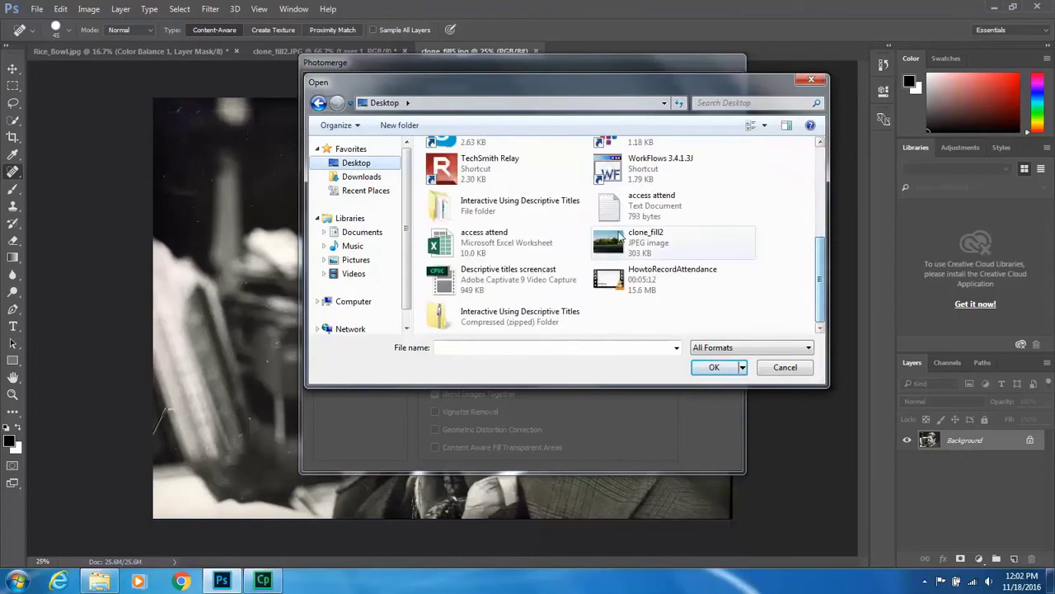
{"action": "left_click", "coordinate": [359, 176]}
{"action": "double_click", "coordinate": [487, 163]}
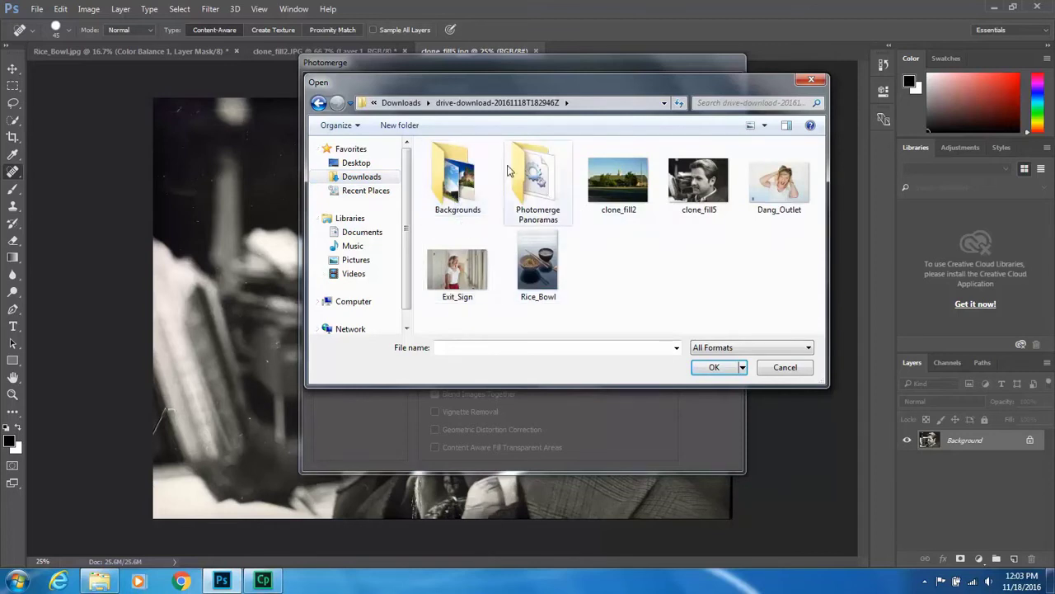
{"action": "left_click", "coordinate": [509, 171]}
{"action": "double_click", "coordinate": [509, 170]}
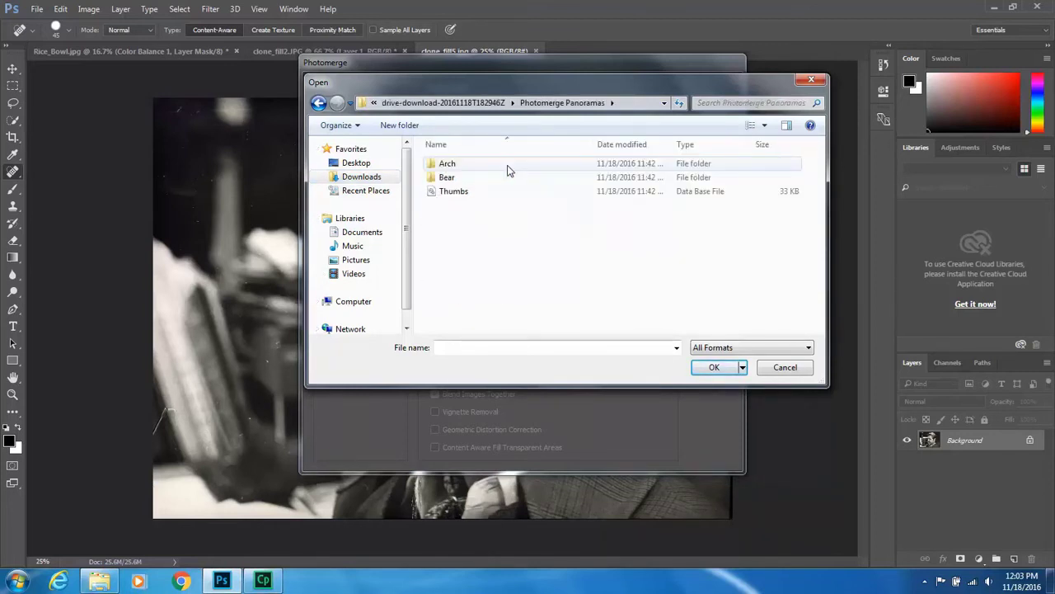
{"action": "double_click", "coordinate": [450, 165]}
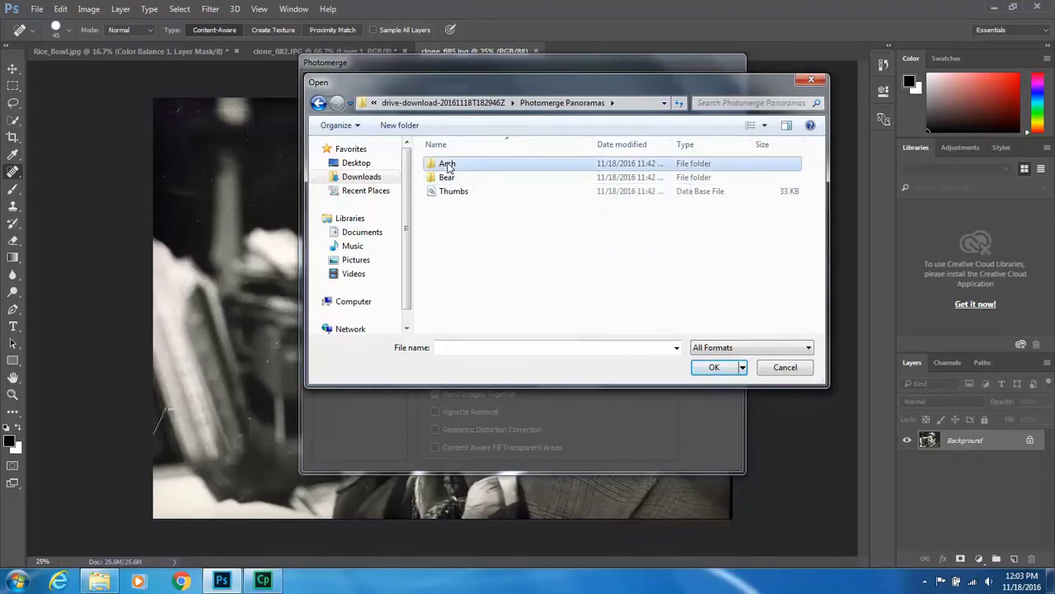
{"action": "left_click_drag", "start_coordinate": [452, 240], "coordinate": [656, 149]}
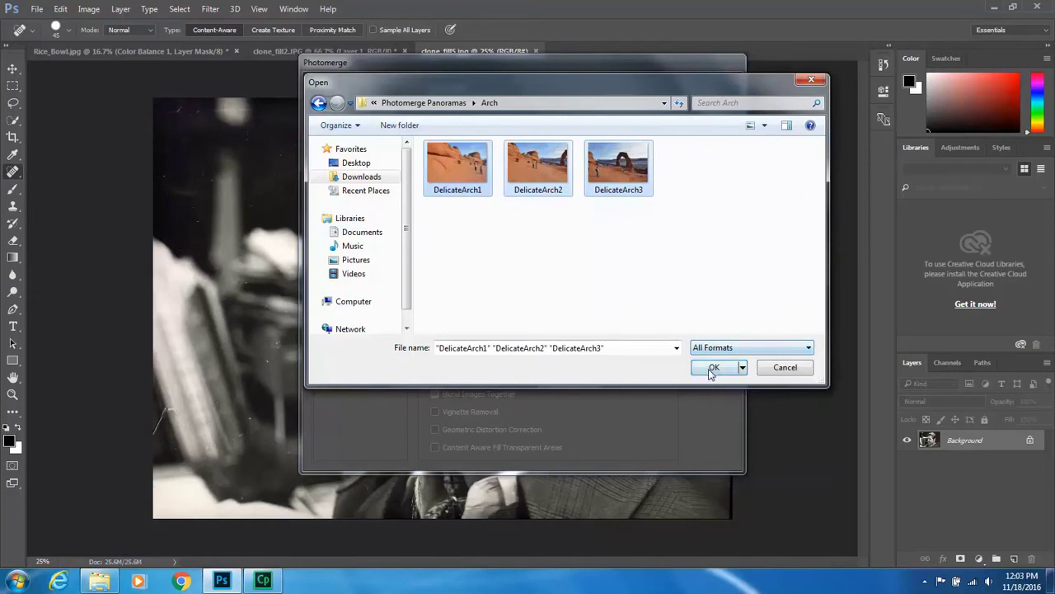
{"action": "left_click", "coordinate": [713, 368]}
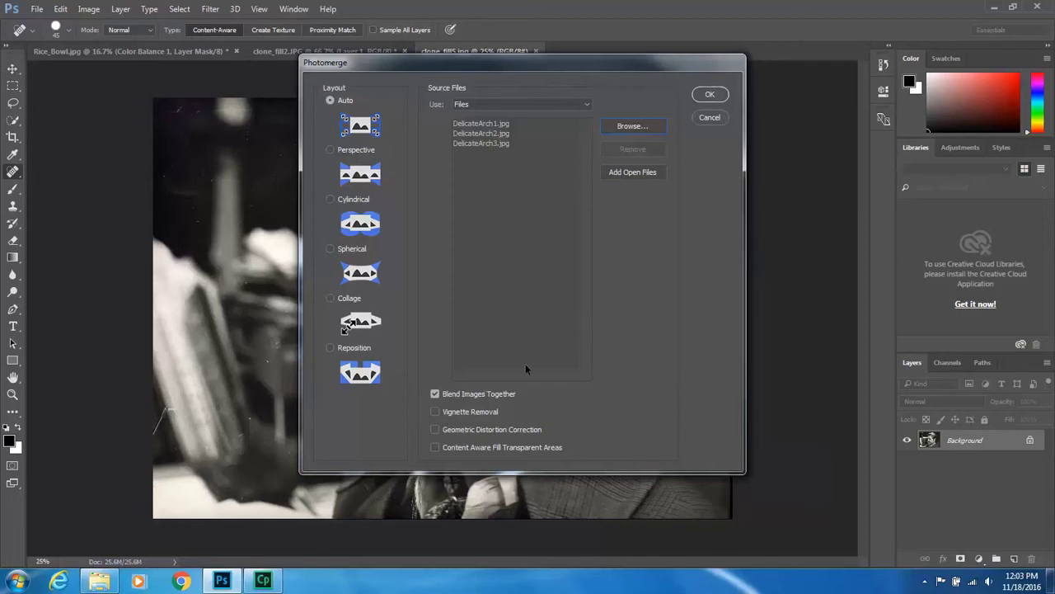
{"action": "left_click", "coordinate": [710, 95]}
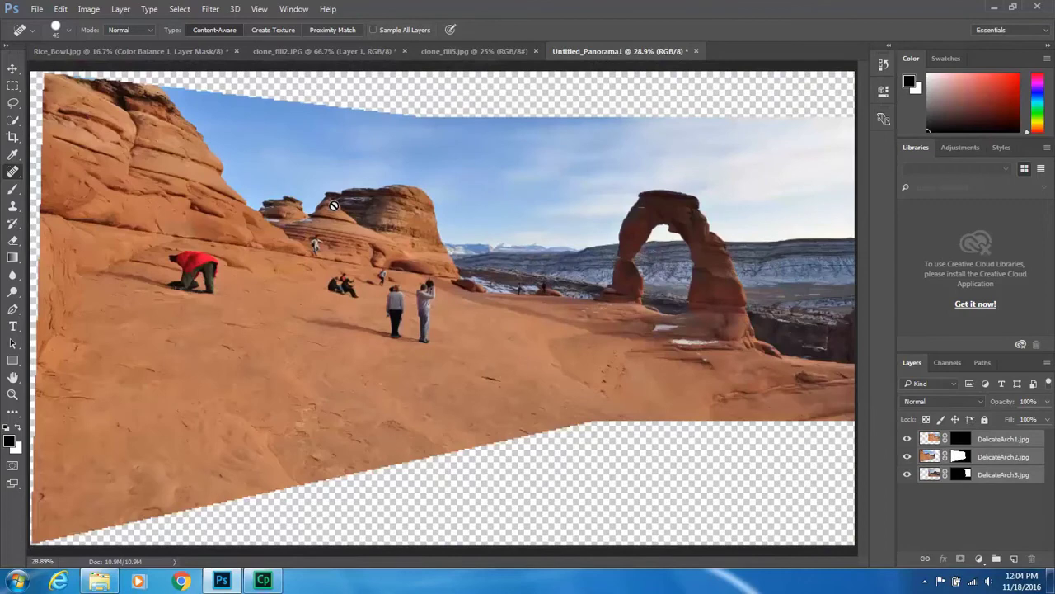
Merge the three visible DelicateArch layers of the panorama into a single layer
{"action": "key", "text": "ctrl+minus"}
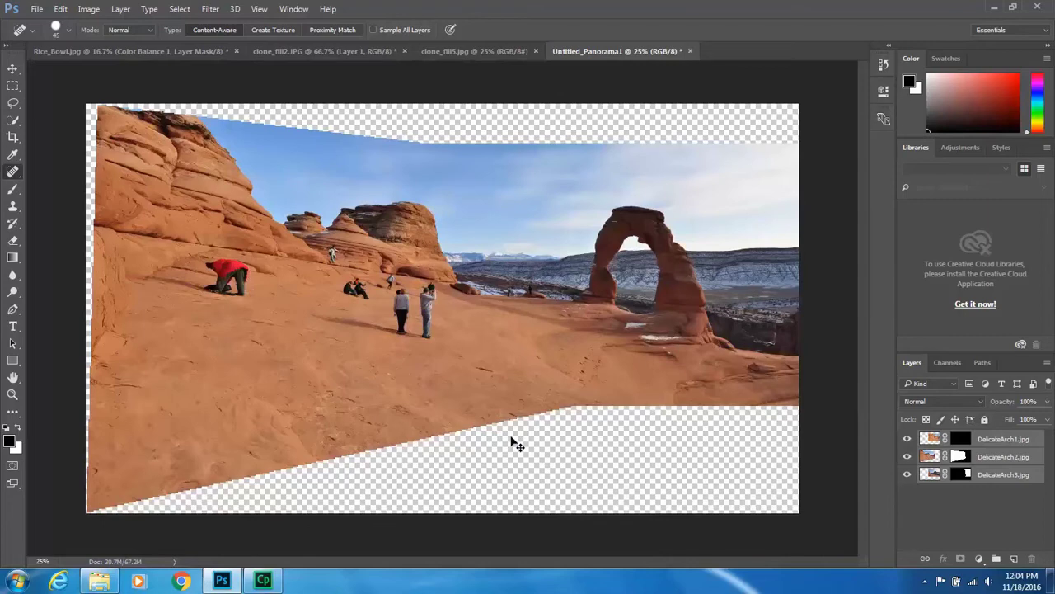
{"action": "key", "text": "ctrl+plus"}
{"action": "key", "text": "ctrl+minus"}
{"action": "left_click", "coordinate": [996, 456]}
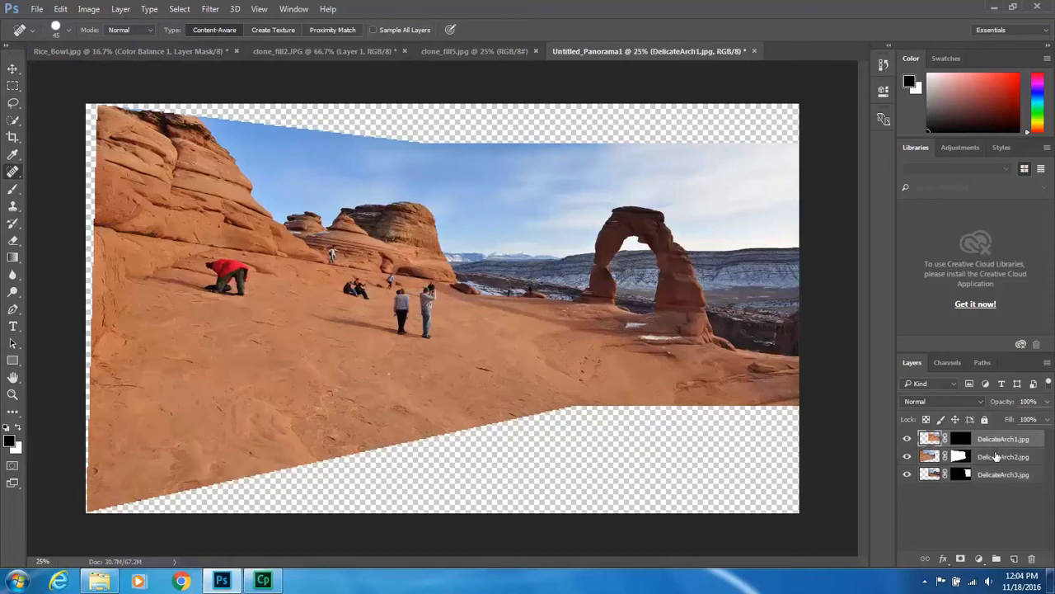
{"action": "left_click", "coordinate": [989, 475]}
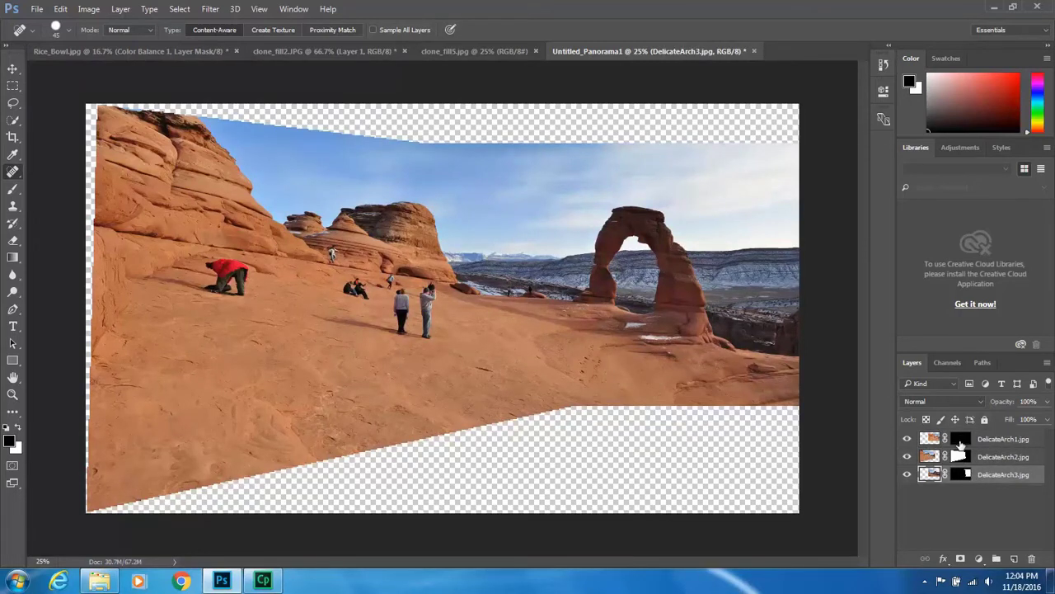
{"action": "right_click", "coordinate": [999, 444]}
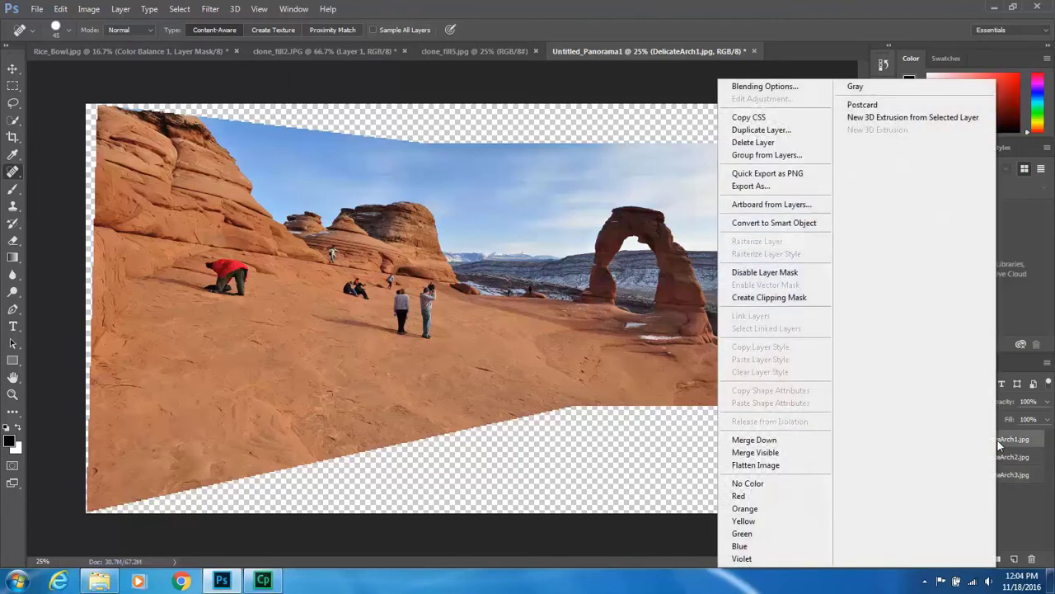
{"action": "left_click", "coordinate": [775, 453]}
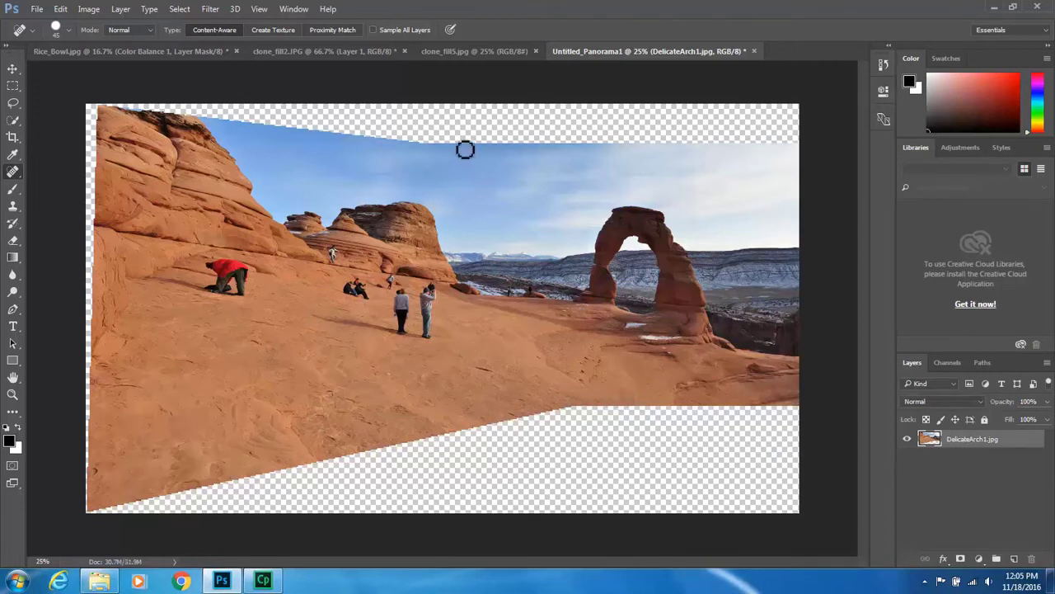
Select all the transparent areas around the panorama with the Magic Wand at tolerance 32
{"action": "right_click", "coordinate": [8, 122]}
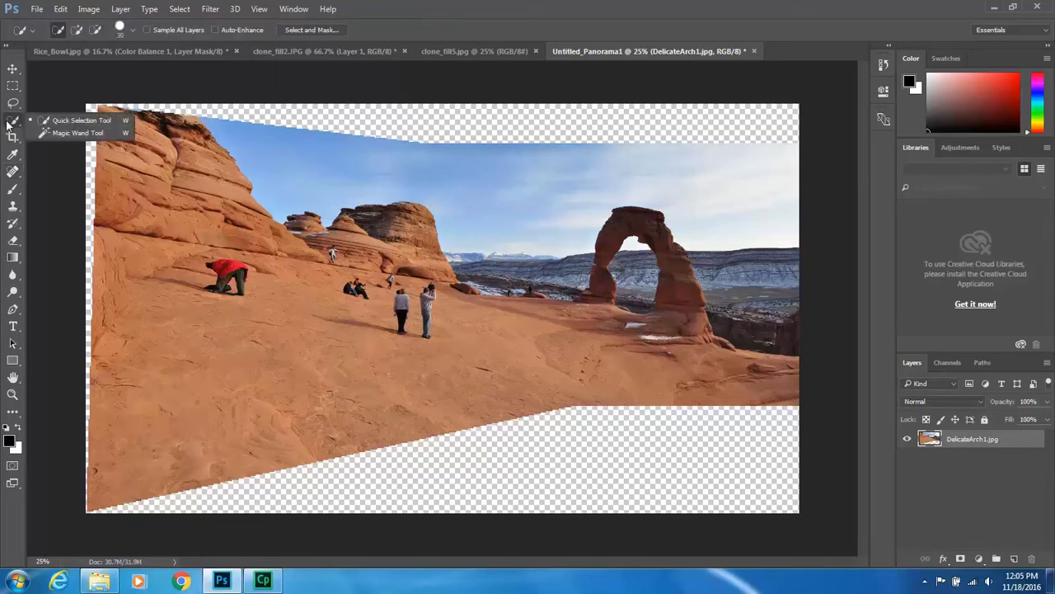
{"action": "left_click", "coordinate": [75, 134]}
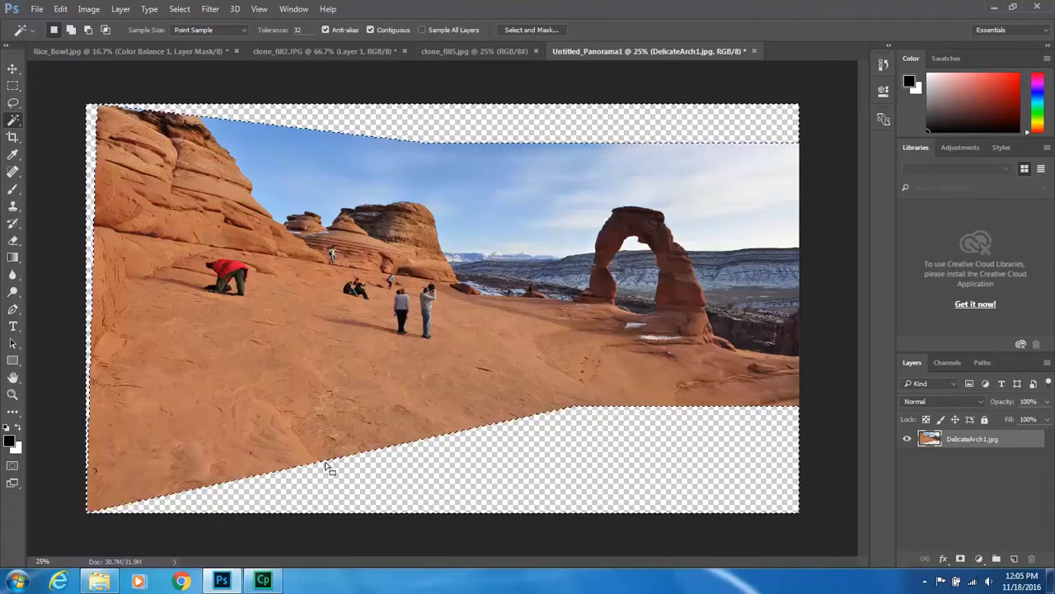
{"action": "key", "text": "shift"}
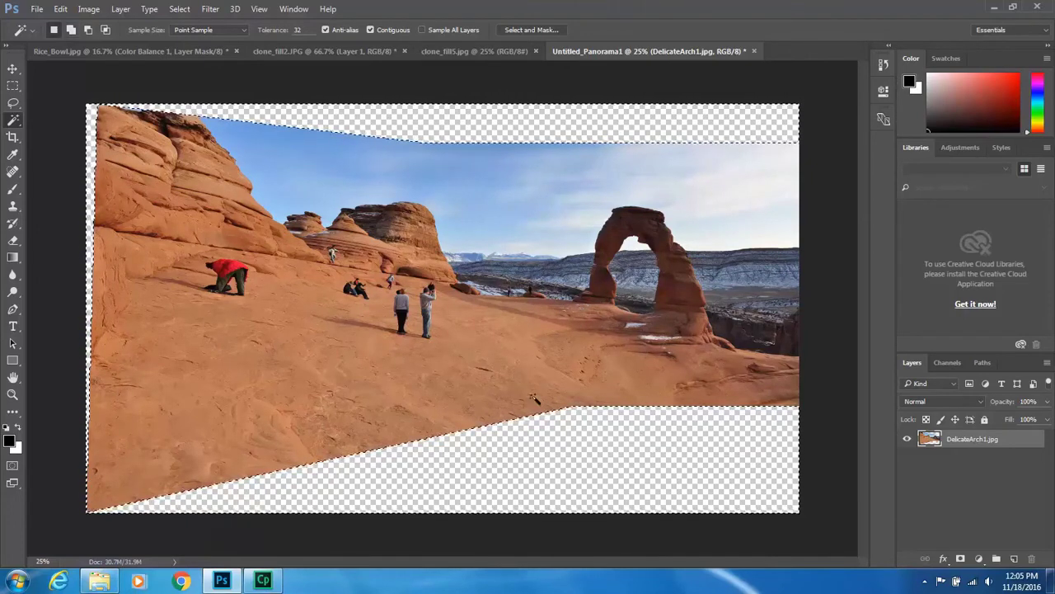
Fill the selected transparent areas around the panorama using Content-Aware contents with Color Adaptation at 100% opacity
{"action": "left_click", "coordinate": [62, 9]}
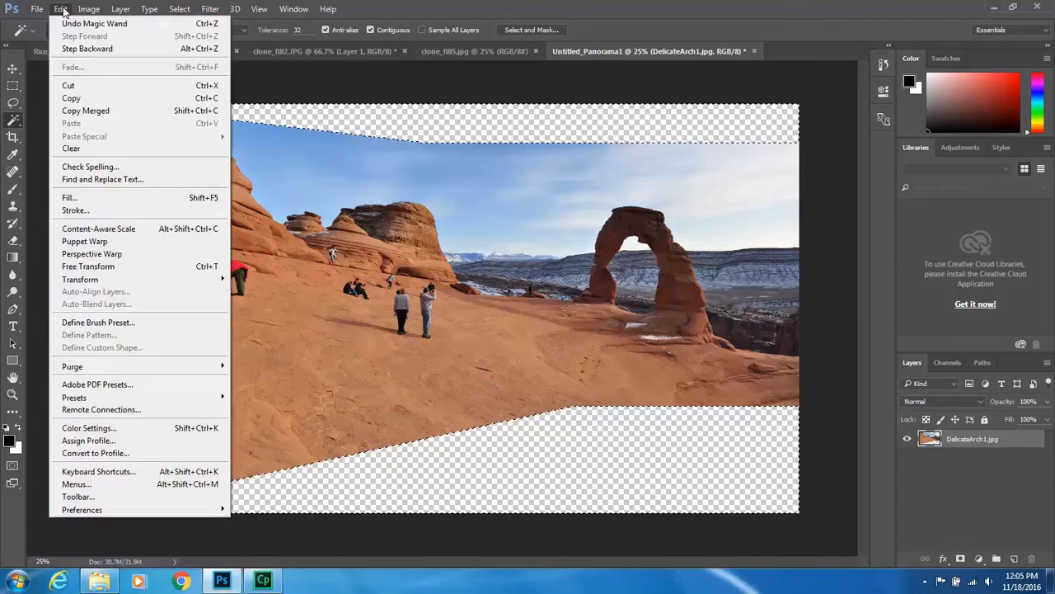
{"action": "left_click", "coordinate": [75, 198]}
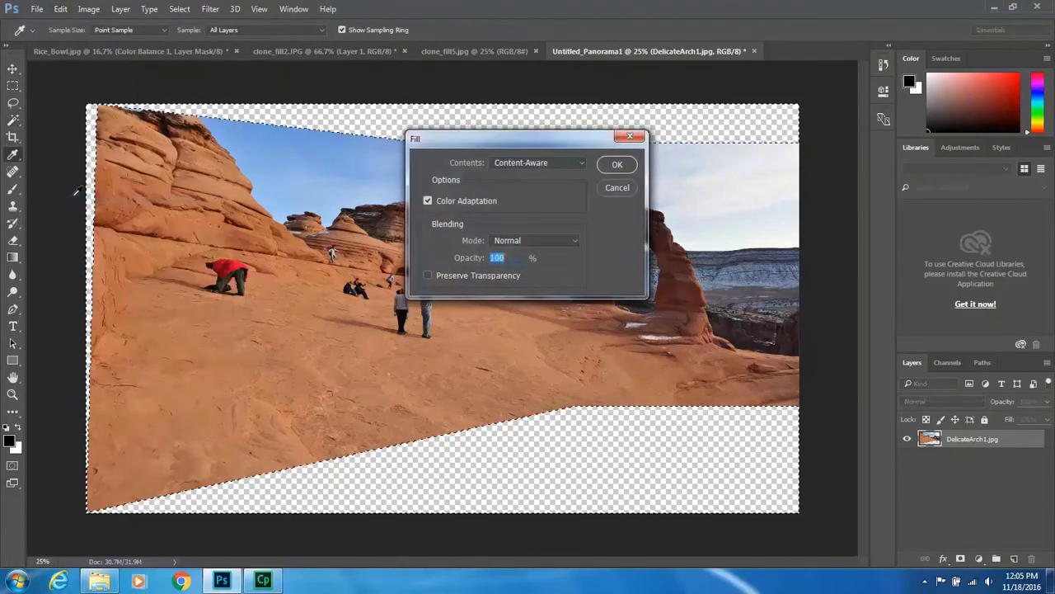
{"action": "left_click", "coordinate": [516, 166]}
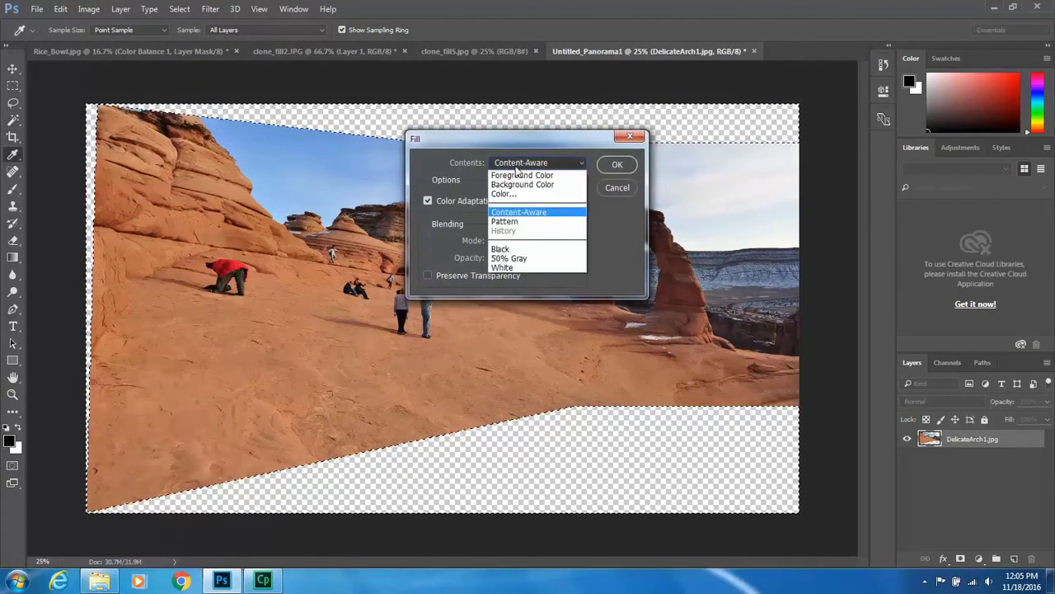
{"action": "left_click", "coordinate": [523, 213]}
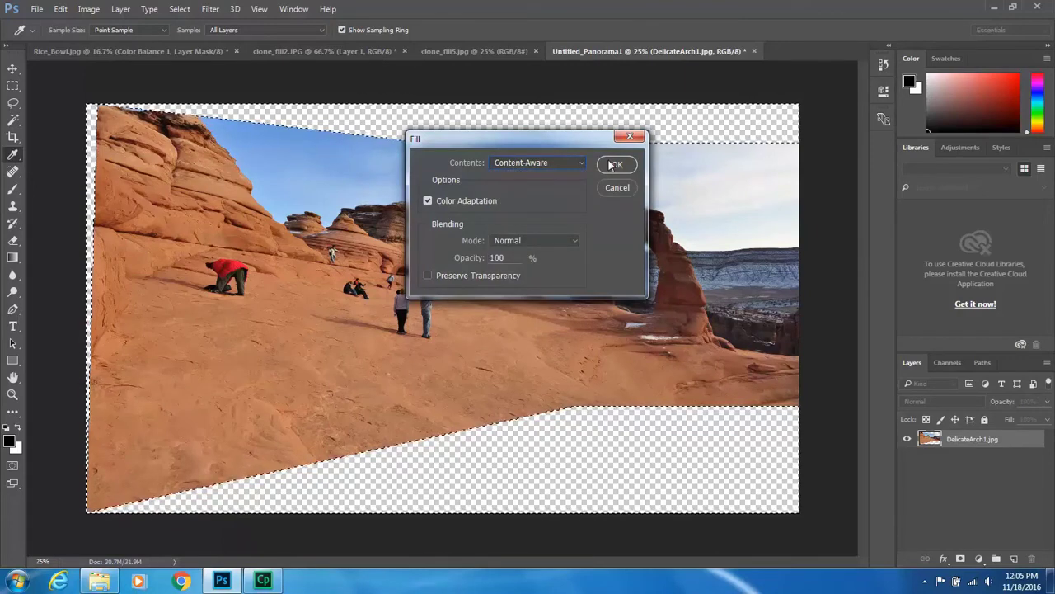
{"action": "left_click", "coordinate": [612, 165]}
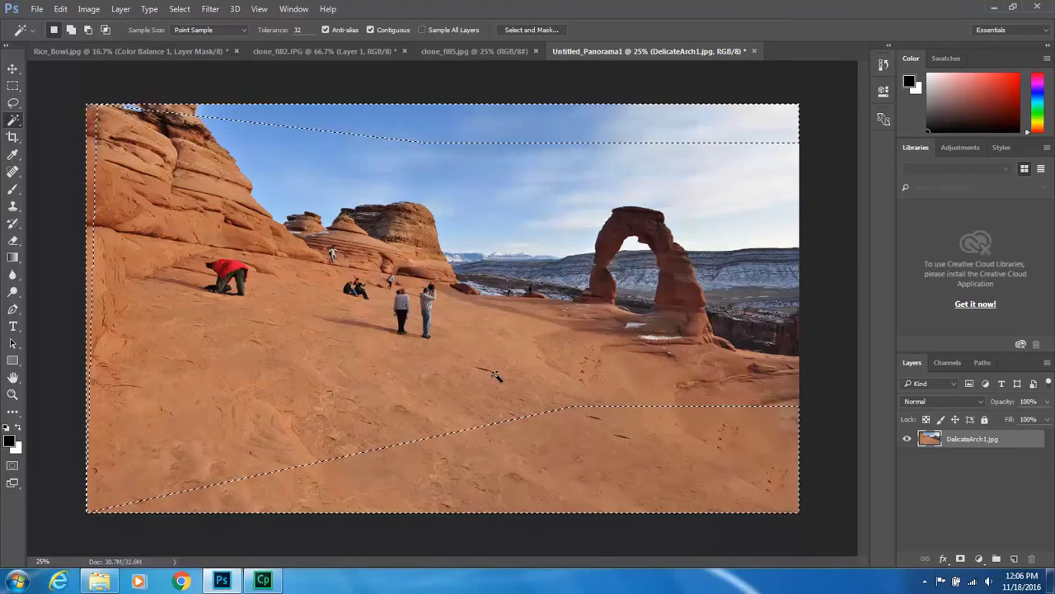
Clear the content-aware filled edges of the panorama for comparison, undo the deletion and remove the selection
{"action": "key", "text": "ctrl+d"}
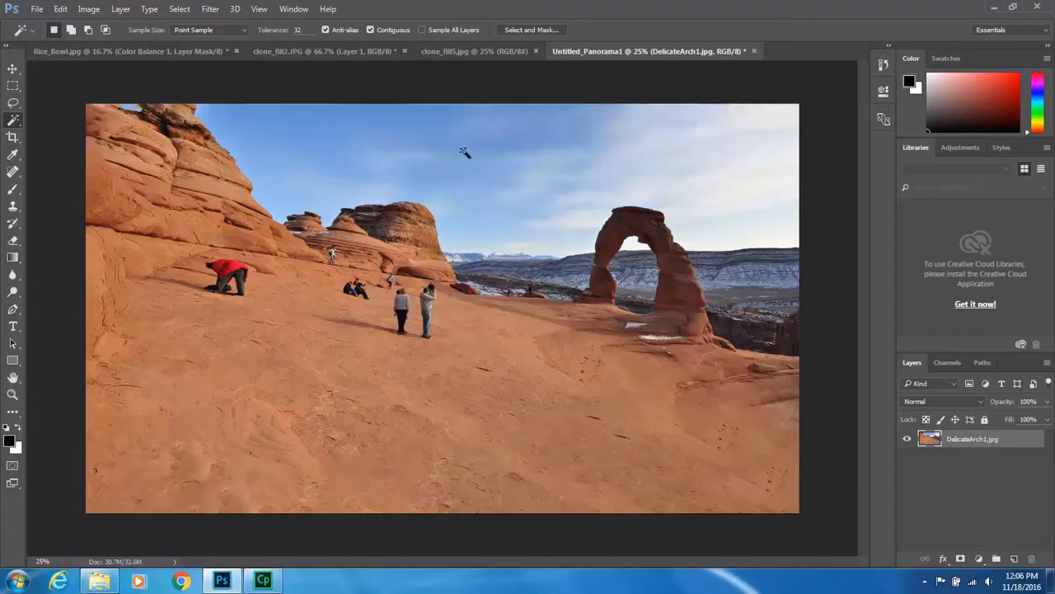
{"action": "key", "text": "ctrl+shift+d"}
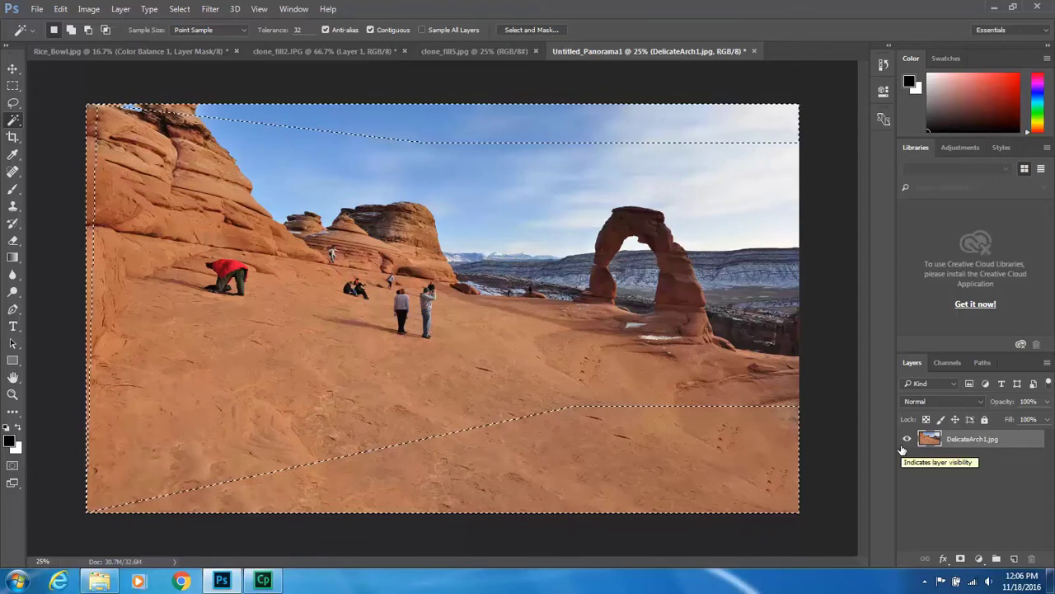
{"action": "key", "text": "Delete"}
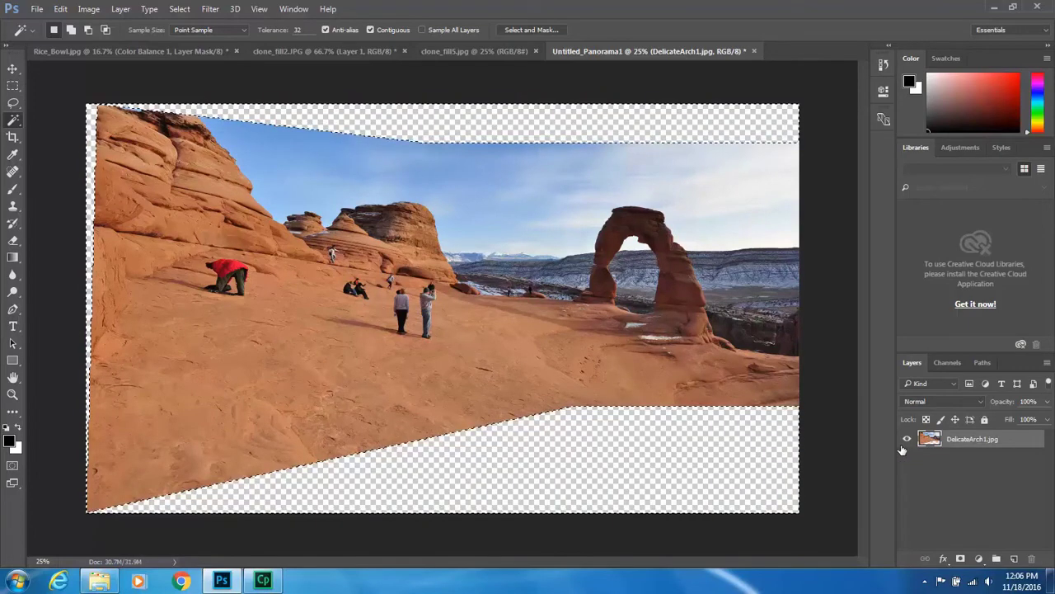
{"action": "key", "text": "ctrl+z"}
{"action": "key", "text": "ctrl+d"}
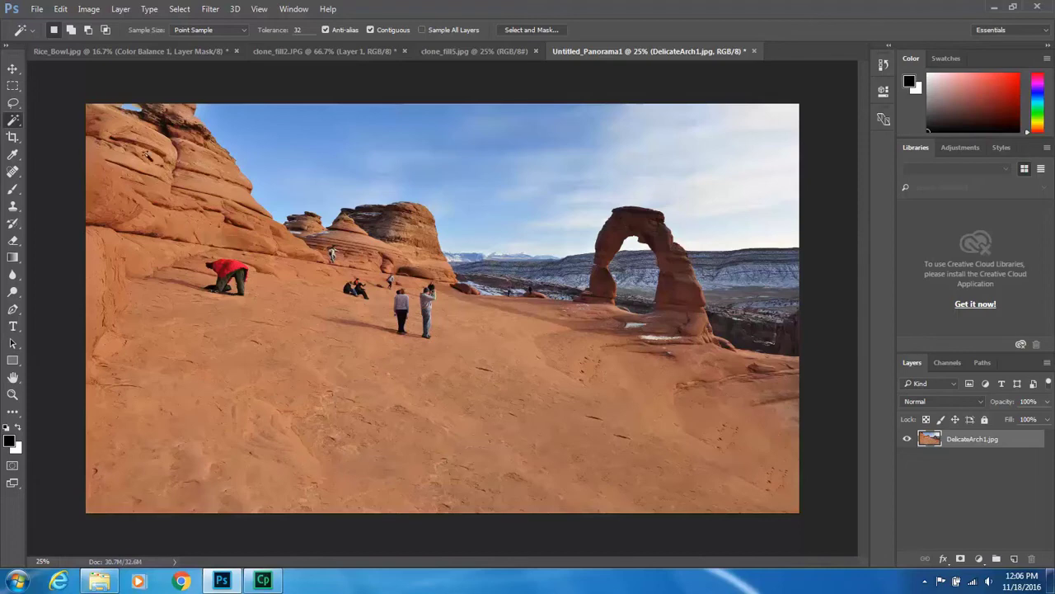
Clone rock texture over the small sky gap in the upper-left rock formation using the Clone Stamp with a 300 px brush
{"action": "key", "text": "ctrl+plus"}
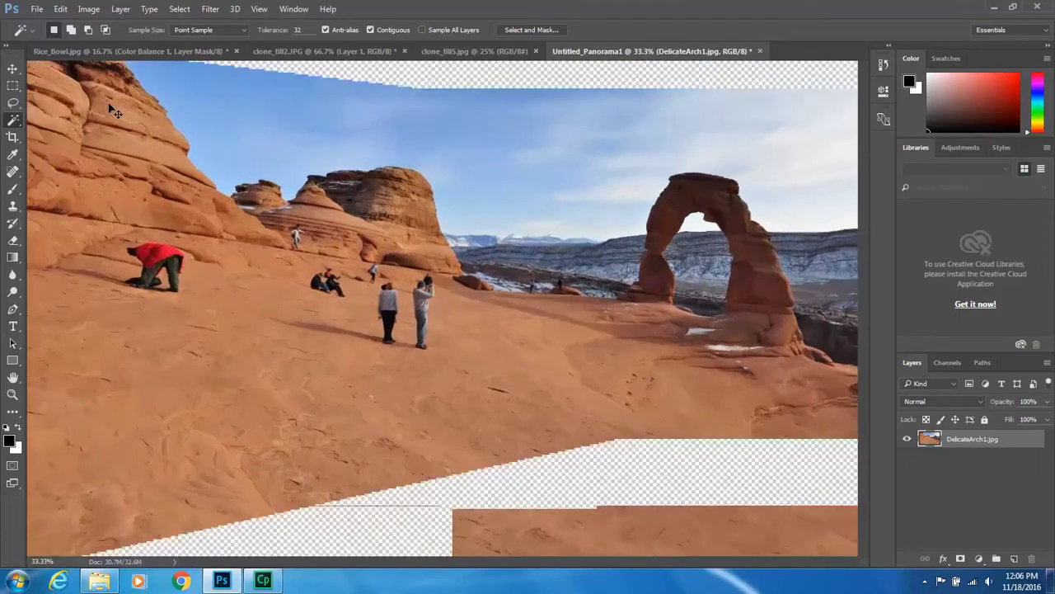
{"action": "left_click_drag", "start_coordinate": [452, 563], "coordinate": [423, 566]}
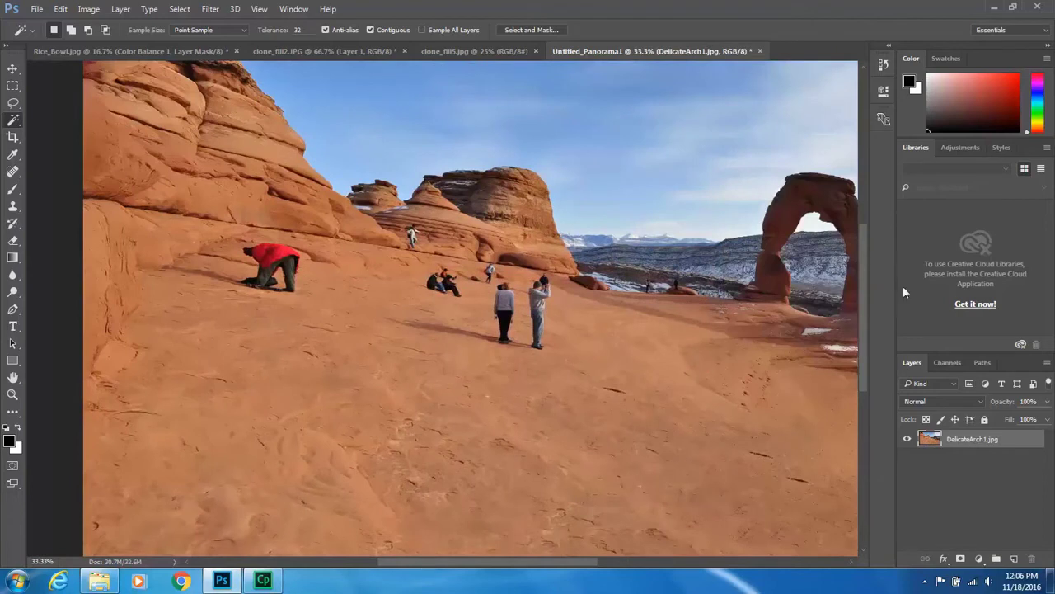
{"action": "left_click_drag", "start_coordinate": [865, 302], "coordinate": [865, 263]}
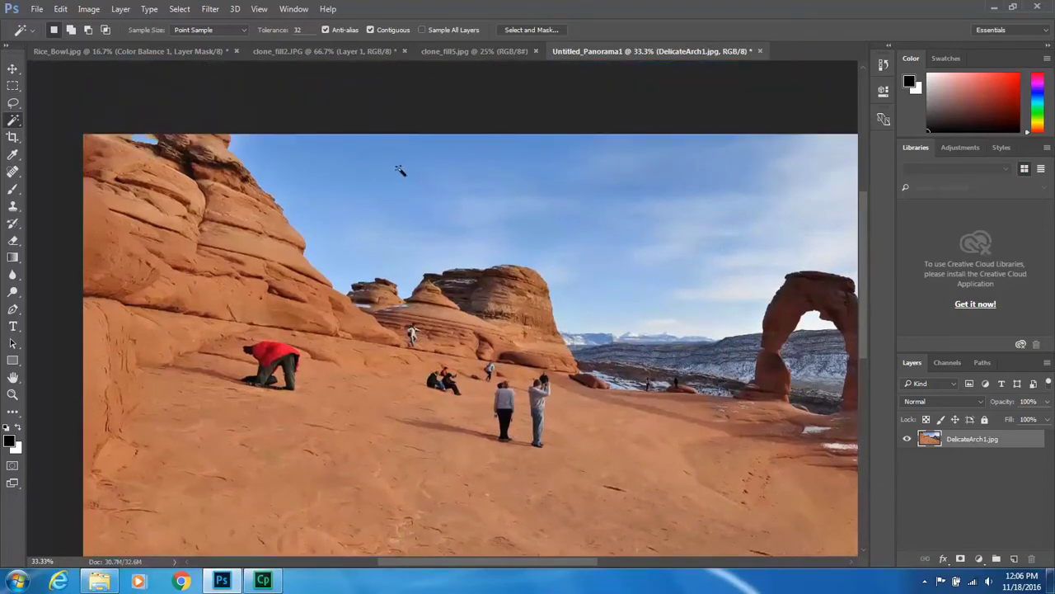
{"action": "left_click", "coordinate": [14, 171]}
{"action": "left_click", "coordinate": [14, 205]}
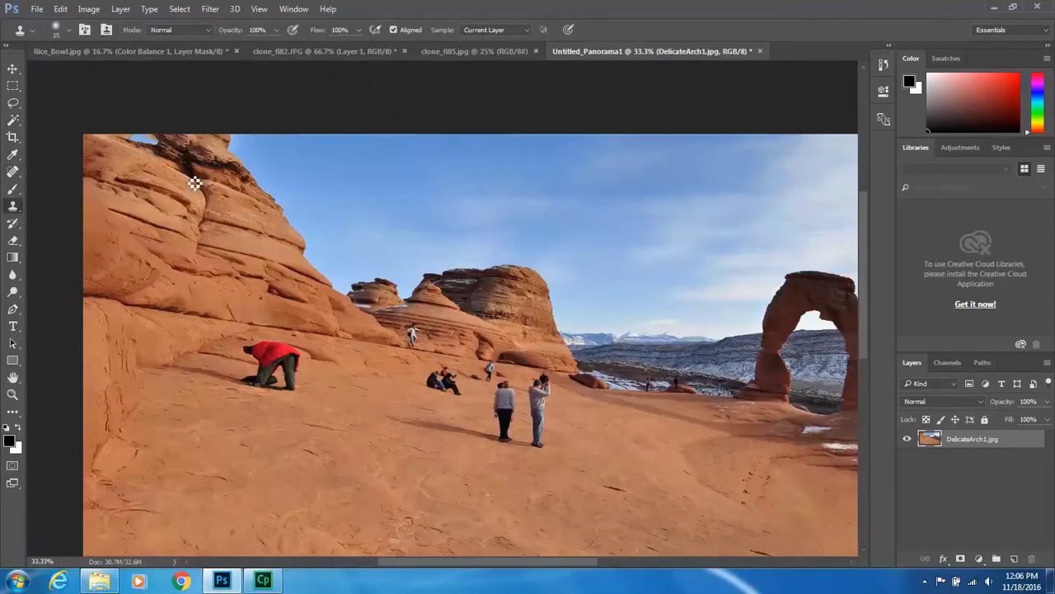
{"action": "key", "text": "bracketright"}
{"action": "key", "text": "bracketright"}
{"action": "key", "text": "bracketright"}
{"action": "key", "text": "bracketright"}
{"action": "key", "text": "bracketright"}
{"action": "key", "text": "bracketright"}
{"action": "key", "text": "bracketright"}
{"action": "key", "text": "bracketright"}
{"action": "key", "text": "bracketright"}
{"action": "key", "text": "bracketright"}
{"action": "key", "text": "bracketright"}
{"action": "key", "text": "bracketright"}
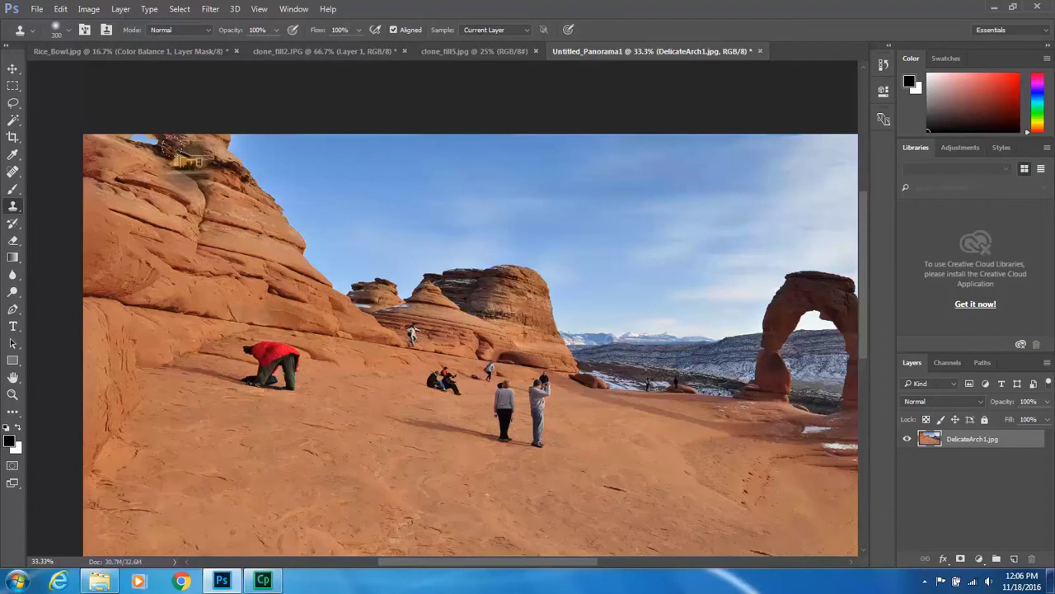
{"action": "key", "text": "bracketright"}
{"action": "key", "text": "bracketright"}
{"action": "key", "text": "bracketright"}
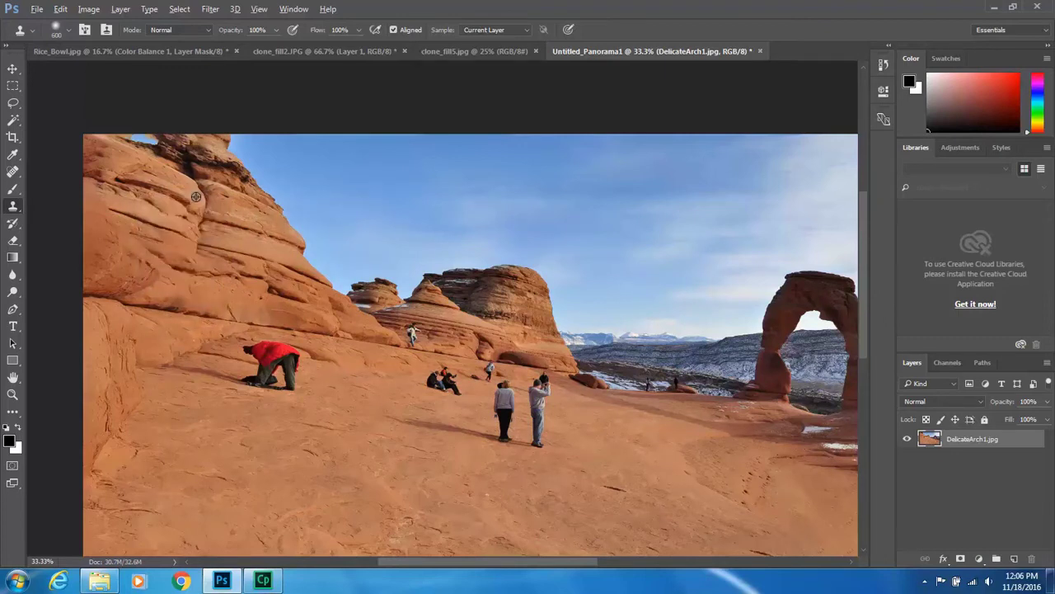
{"action": "key", "text": "bracketleft"}
{"action": "key", "text": "bracketleft"}
{"action": "key", "text": "bracketleft"}
{"action": "left_click", "coordinate": [149, 134], "text": "alt"}
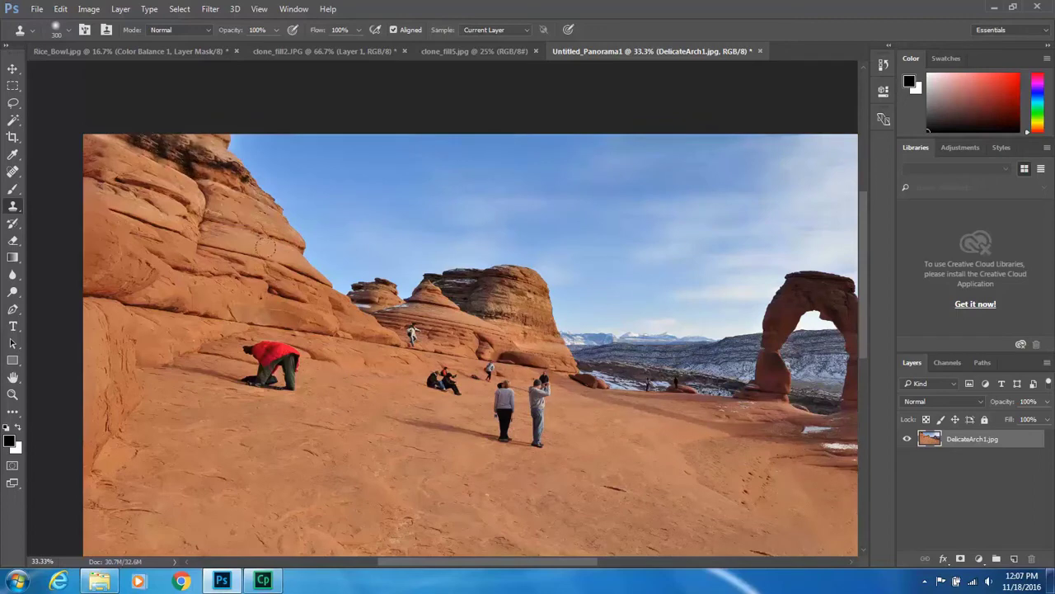
Remove the bending person in the red jacket by filling a rectangular selection around them and their shadow with Content-Aware contents
{"action": "key", "text": "ctrl+minus"}
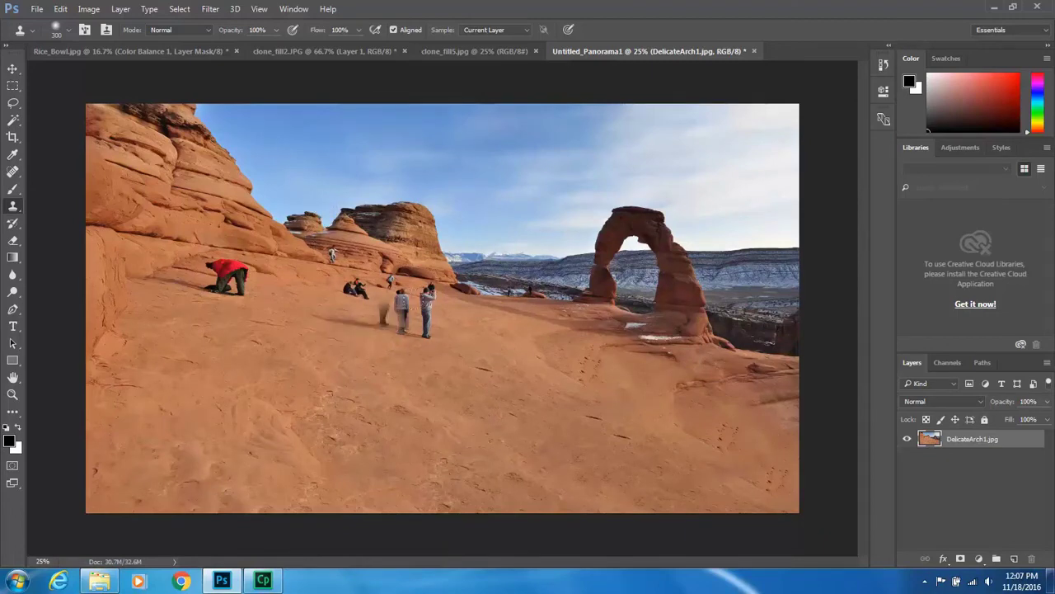
{"action": "key", "text": "ctrl+plus"}
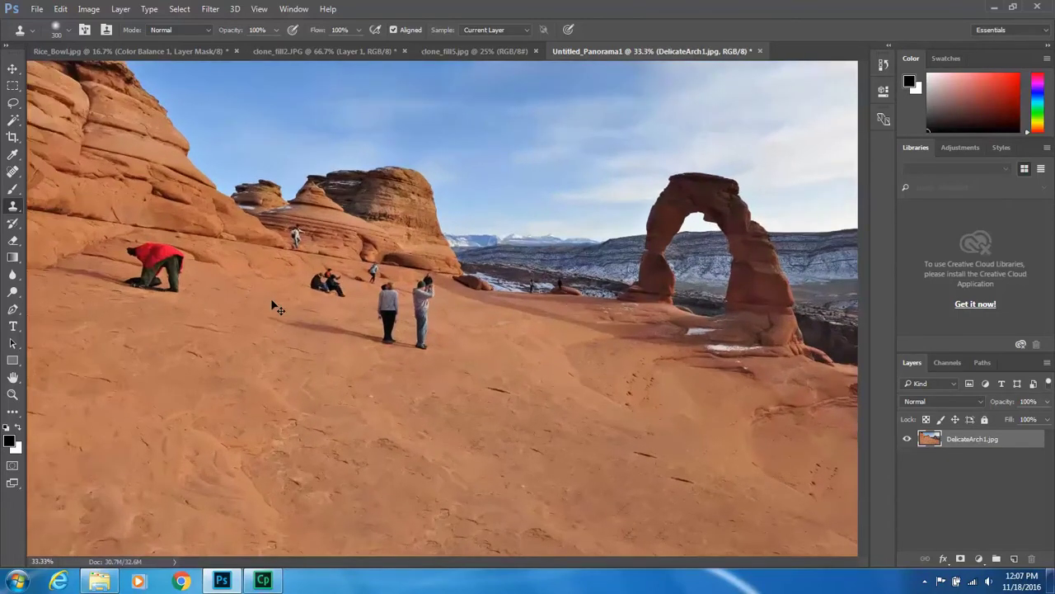
{"action": "key", "text": "ctrl+plus"}
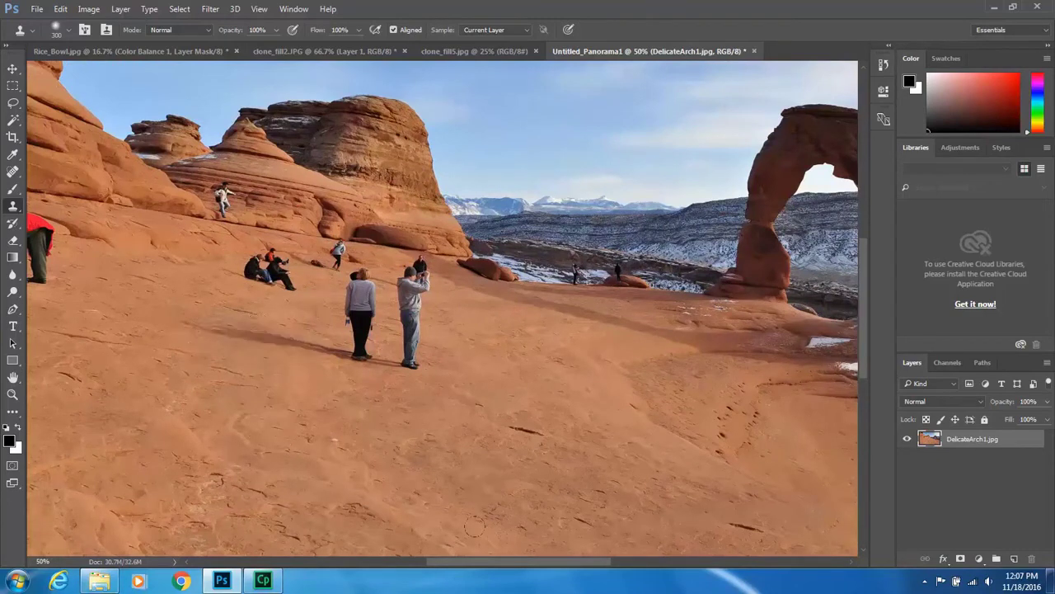
{"action": "left_click_drag", "start_coordinate": [496, 564], "coordinate": [444, 562]}
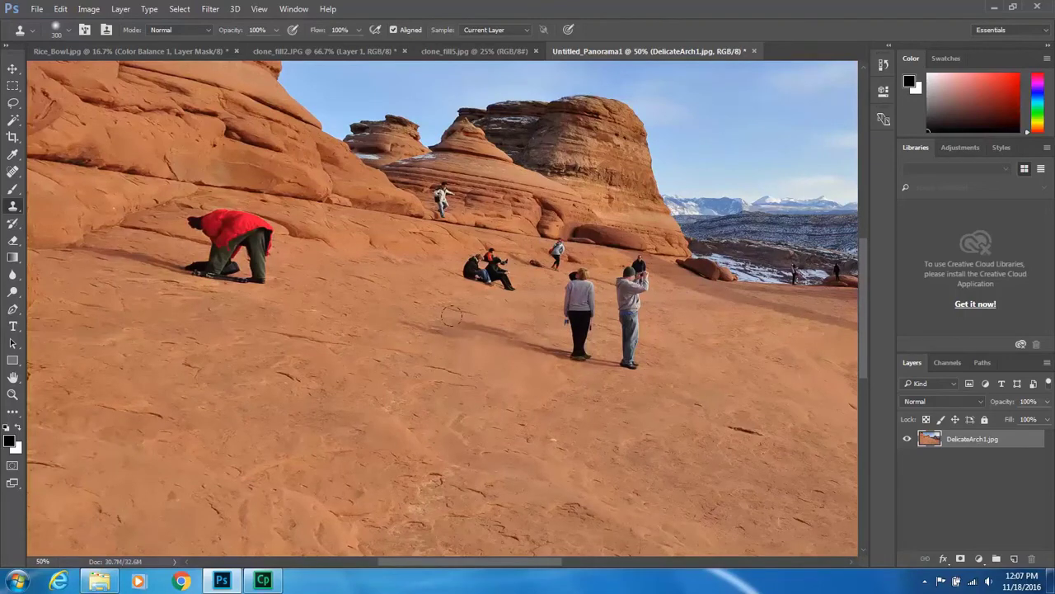
{"action": "left_click", "coordinate": [13, 86]}
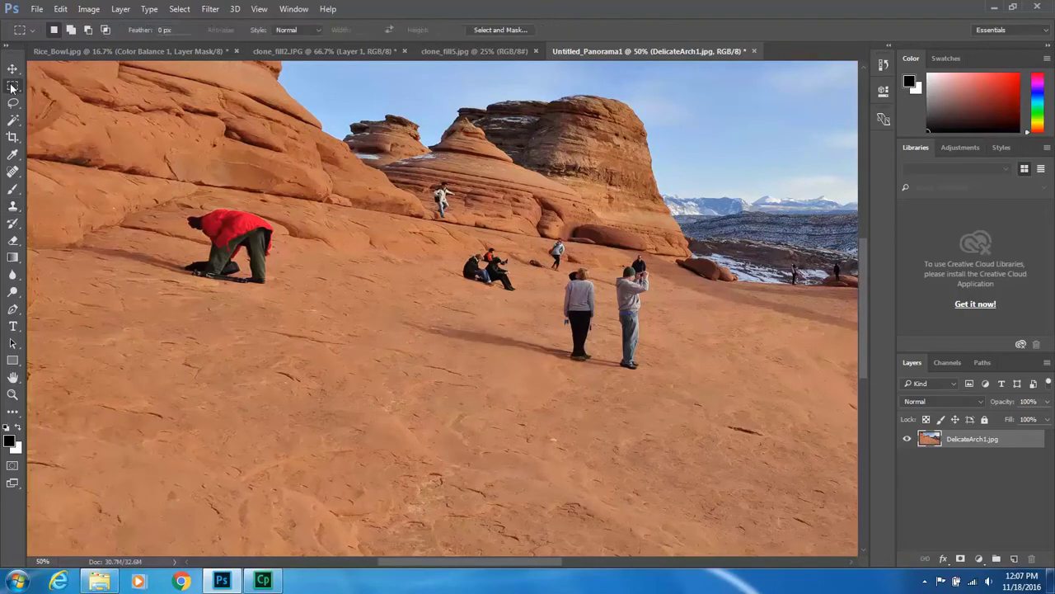
{"action": "left_click_drag", "start_coordinate": [93, 202], "coordinate": [279, 299]}
{"action": "key", "text": "shift+BackSpace"}
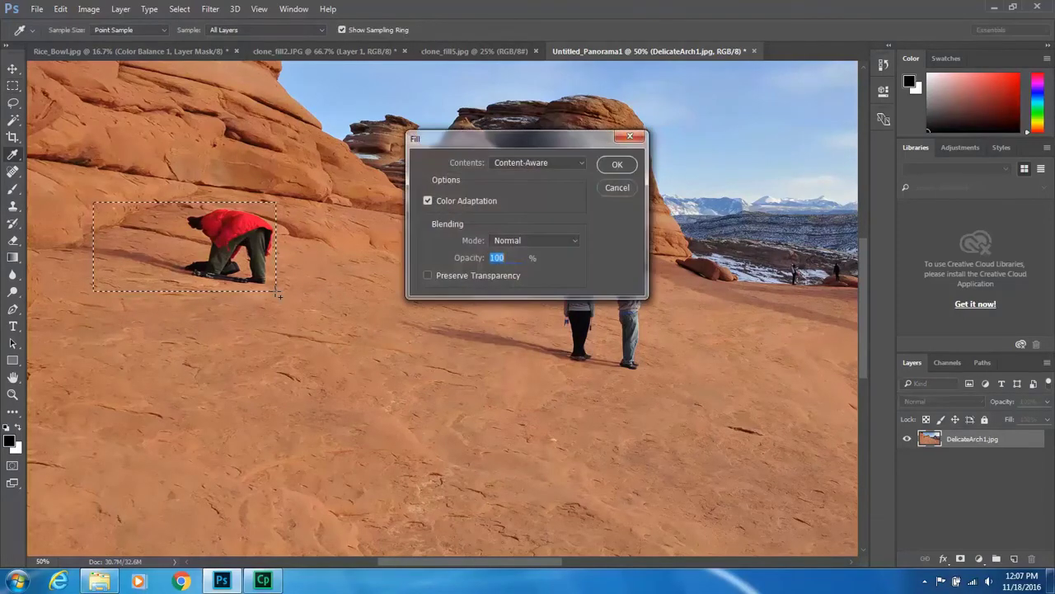
{"action": "key", "text": "Return"}
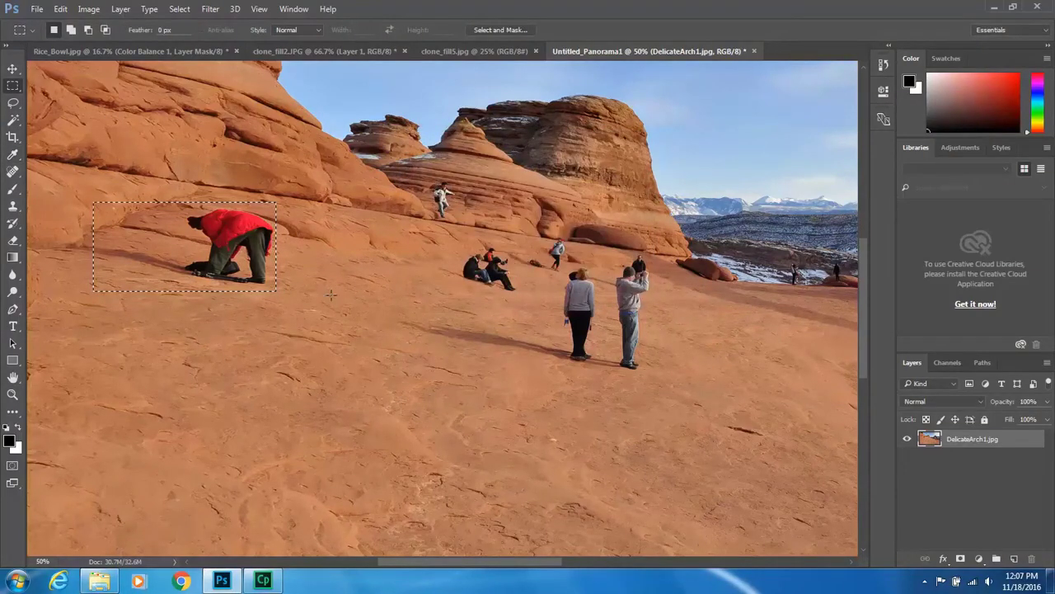
{"action": "key", "text": "ctrl+d"}
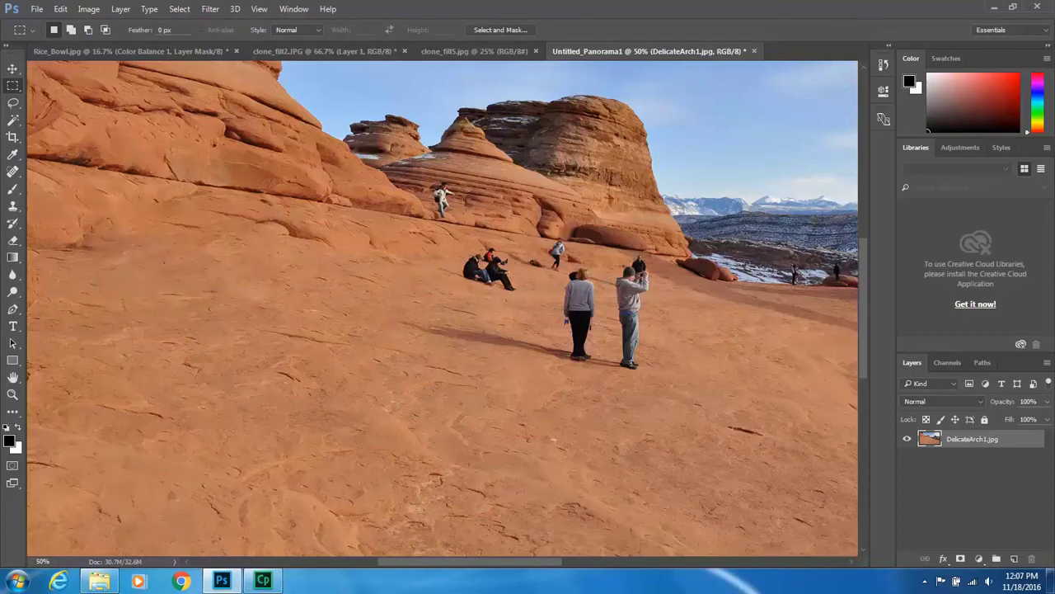
Remove the hiker on the layered rocks and the seated group below using rectangular selections and Content-Aware Fill
{"action": "left_click_drag", "start_coordinate": [430, 180], "coordinate": [458, 224]}
{"action": "key", "text": "shift+BackSpace"}
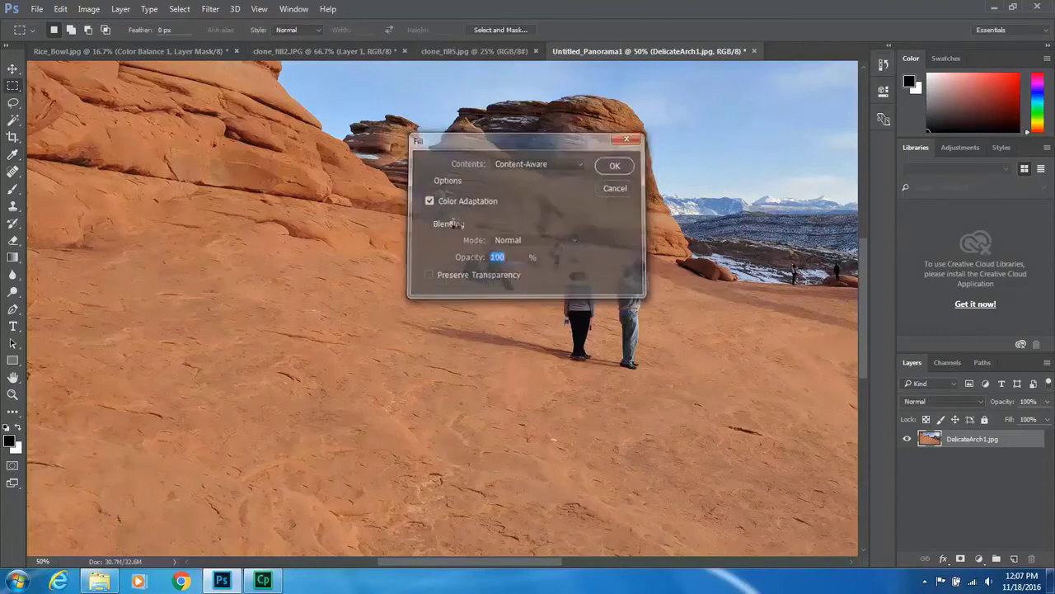
{"action": "key", "text": "Return"}
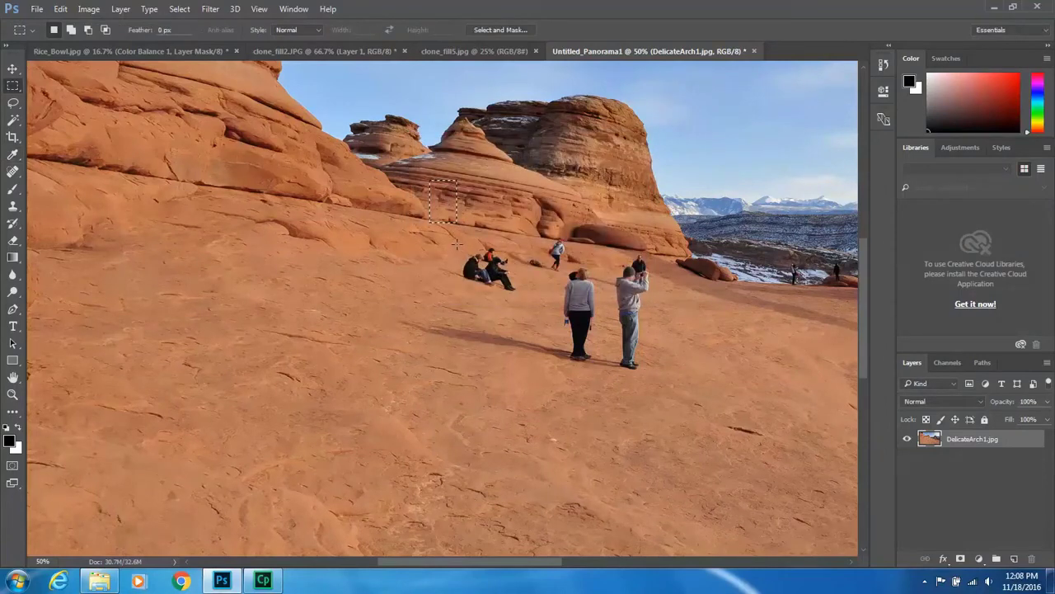
{"action": "left_click_drag", "start_coordinate": [457, 245], "coordinate": [518, 296]}
{"action": "key", "text": "shift+BackSpace"}
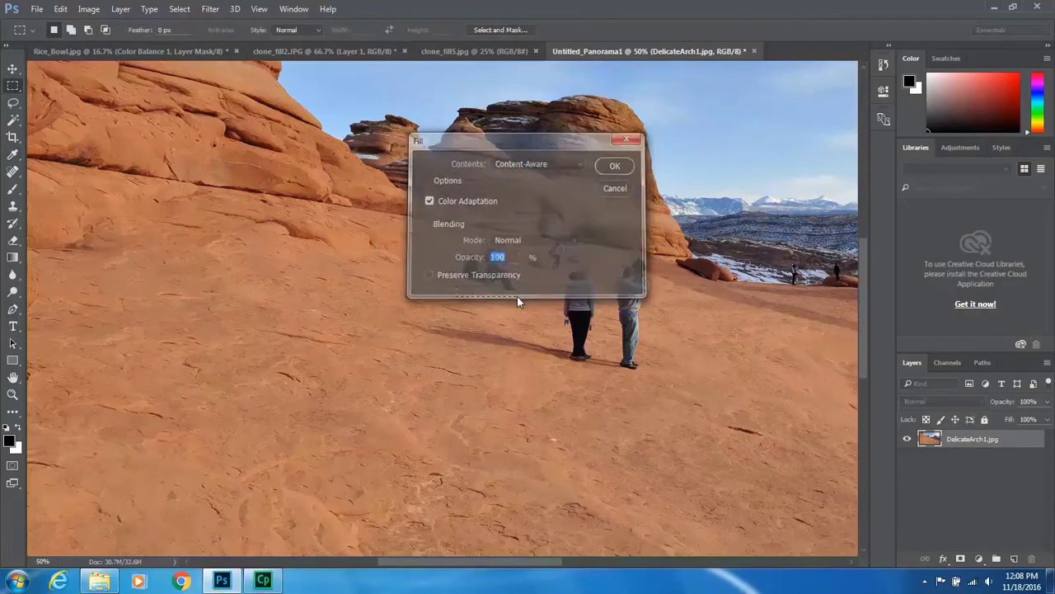
{"action": "key", "text": "Return"}
Remove the small distant walker at the foot of the butte with a rectangular selection and Content-Aware Fill
{"action": "left_click_drag", "start_coordinate": [526, 238], "coordinate": [573, 280]}
{"action": "left_click_drag", "start_coordinate": [565, 241], "coordinate": [562, 239]}
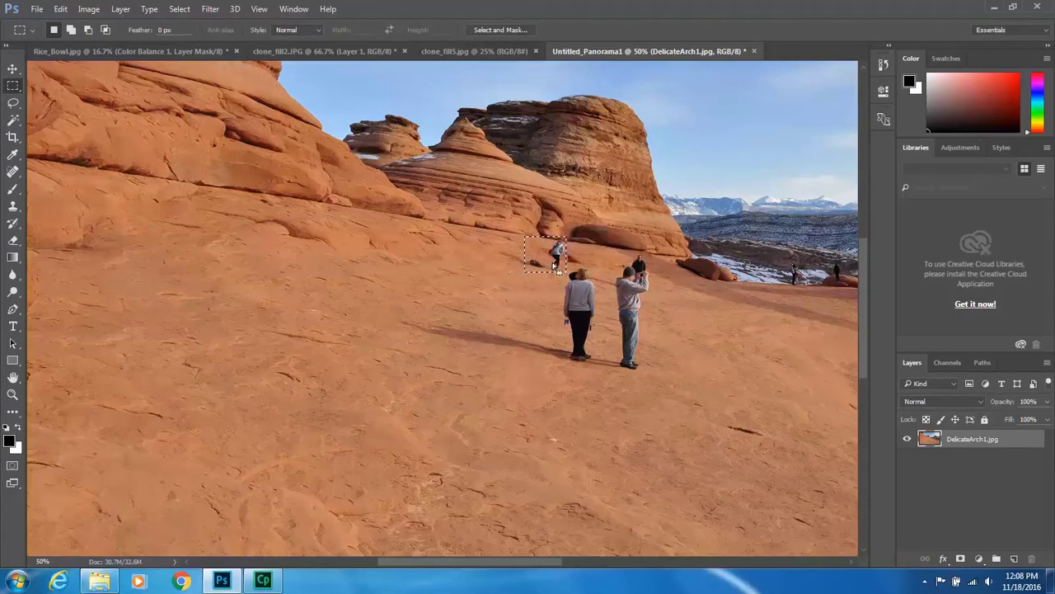
{"action": "key", "text": "shift+BackSpace"}
{"action": "key", "text": "Return"}
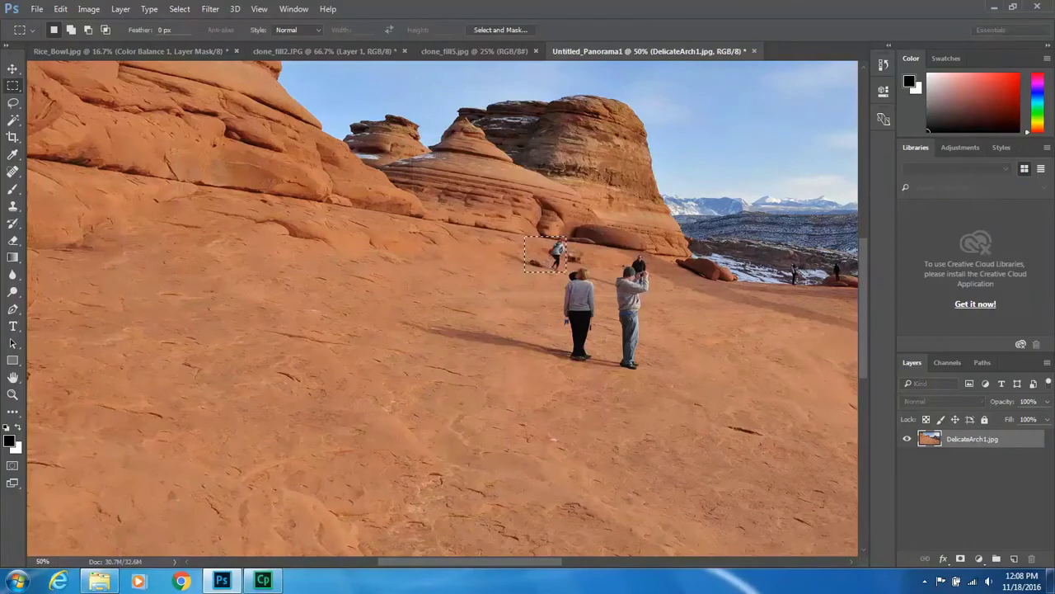
Remove the two standing people and the leftover copy of the legs beside them using rectangular selections and Content-Aware Fill
{"action": "mouse_move", "coordinate": [549, 273]}
{"action": "left_mouse_down"}
{"action": "mouse_move", "coordinate": [620, 344]}
{"action": "mouse_move", "coordinate": [610, 369]}
{"action": "mouse_move", "coordinate": [596, 366]}
{"action": "left_mouse_up"}
{"action": "key", "text": "shift+BackSpace"}
{"action": "key", "text": "Return"}
{"action": "left_click_drag", "start_coordinate": [607, 252], "coordinate": [656, 377]}
{"action": "key", "text": "shift+BackSpace"}
{"action": "key", "text": "Return"}
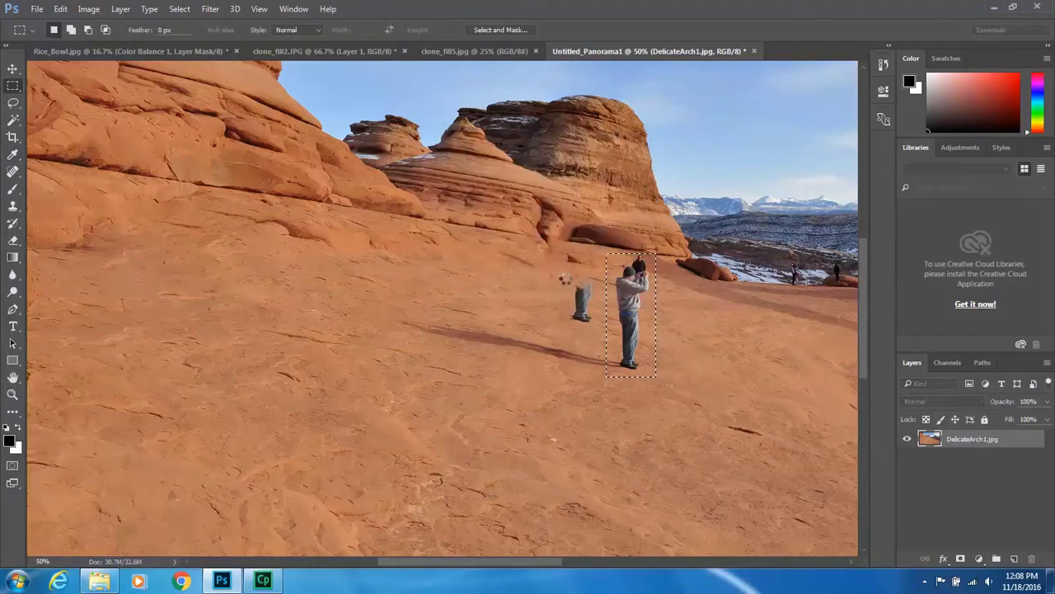
{"action": "left_click_drag", "start_coordinate": [566, 280], "coordinate": [602, 330]}
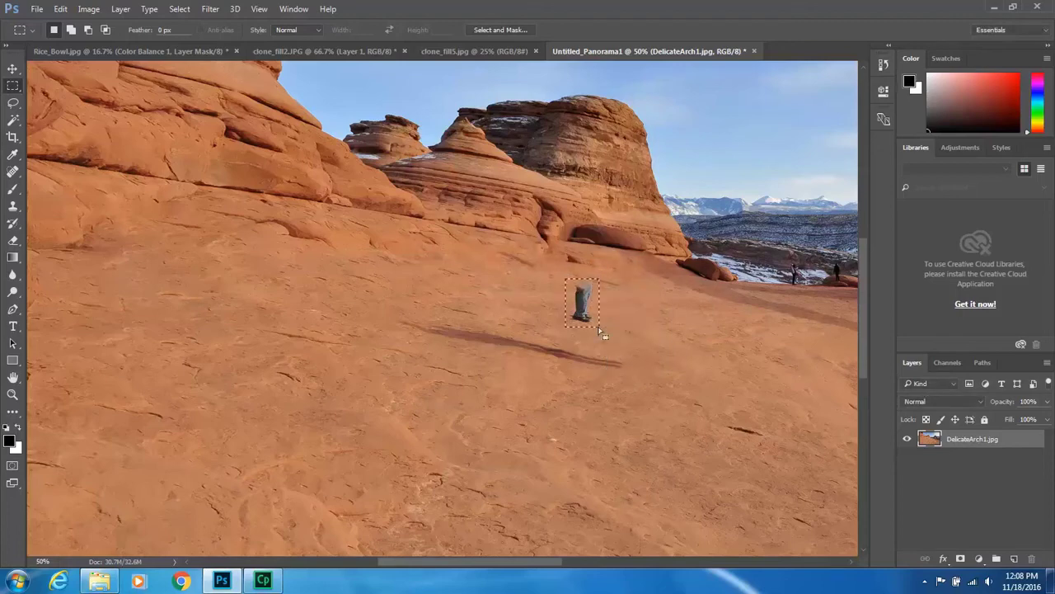
{"action": "key", "text": "shift+BackSpace"}
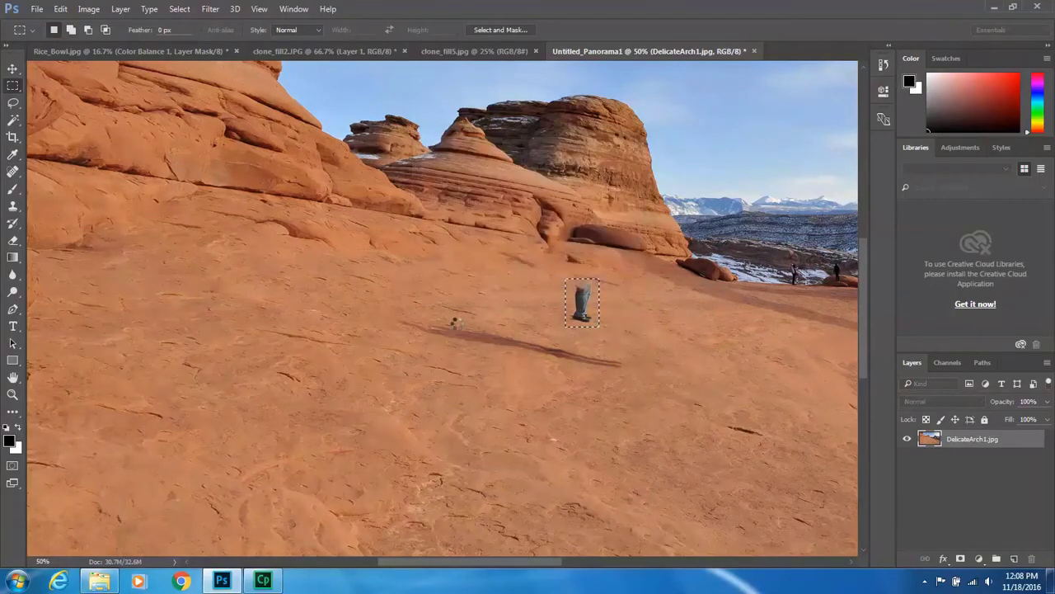
Select the remaining long shadow on the ground, trim the selection closely around it, fill it with Content-Aware contents and deselect
{"action": "left_click_drag", "start_coordinate": [399, 315], "coordinate": [628, 376]}
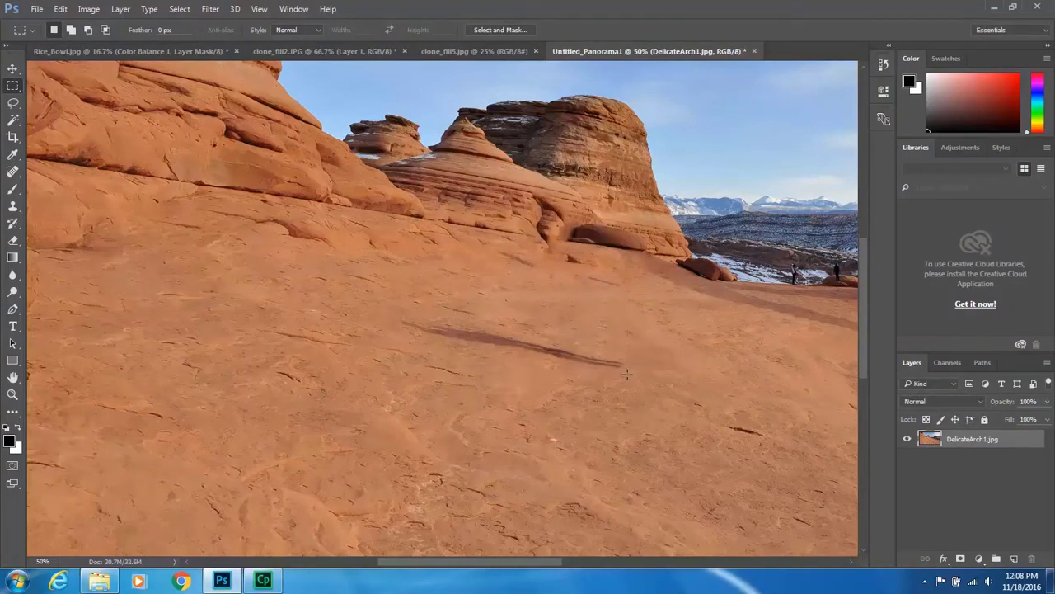
{"action": "key", "text": "alt"}
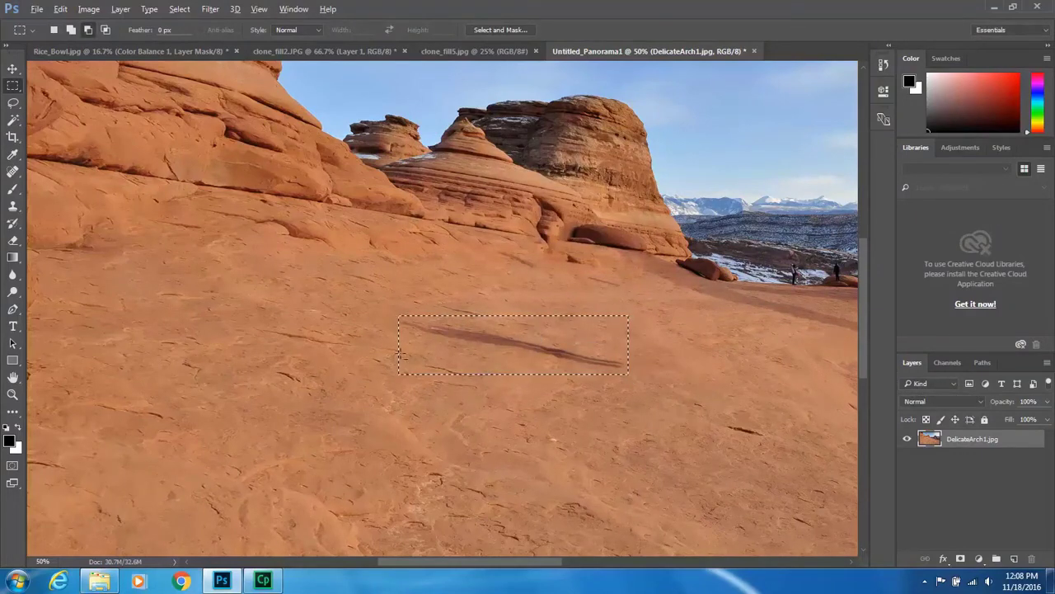
{"action": "left_click_drag", "start_coordinate": [468, 359], "coordinate": [546, 365]}
{"action": "left_click_drag", "start_coordinate": [515, 310], "coordinate": [635, 333]}
{"action": "left_click_drag", "start_coordinate": [552, 322], "coordinate": [642, 349]}
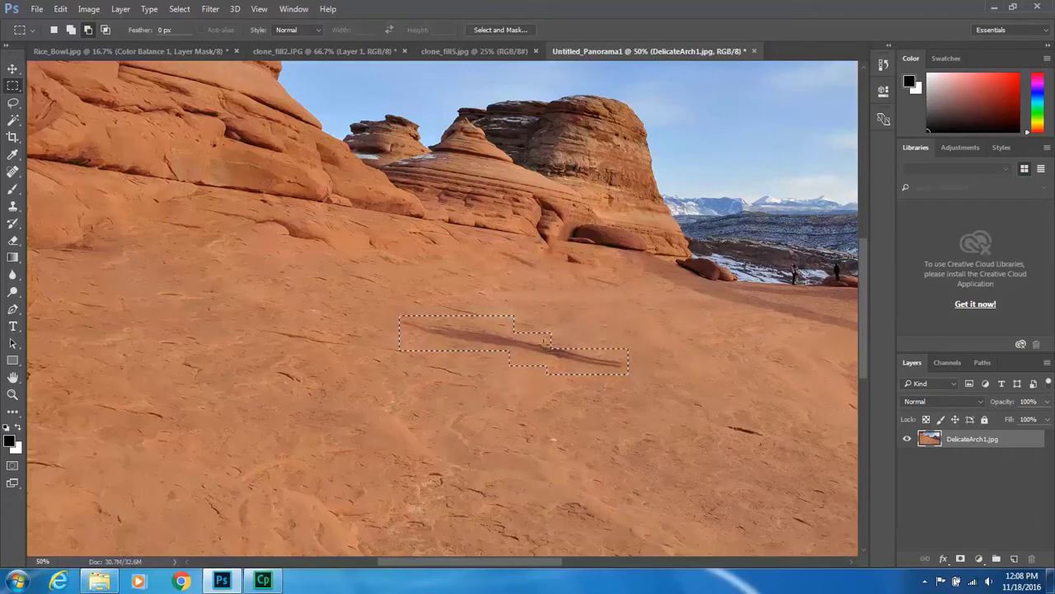
{"action": "left_click", "coordinate": [556, 348], "text": "shift"}
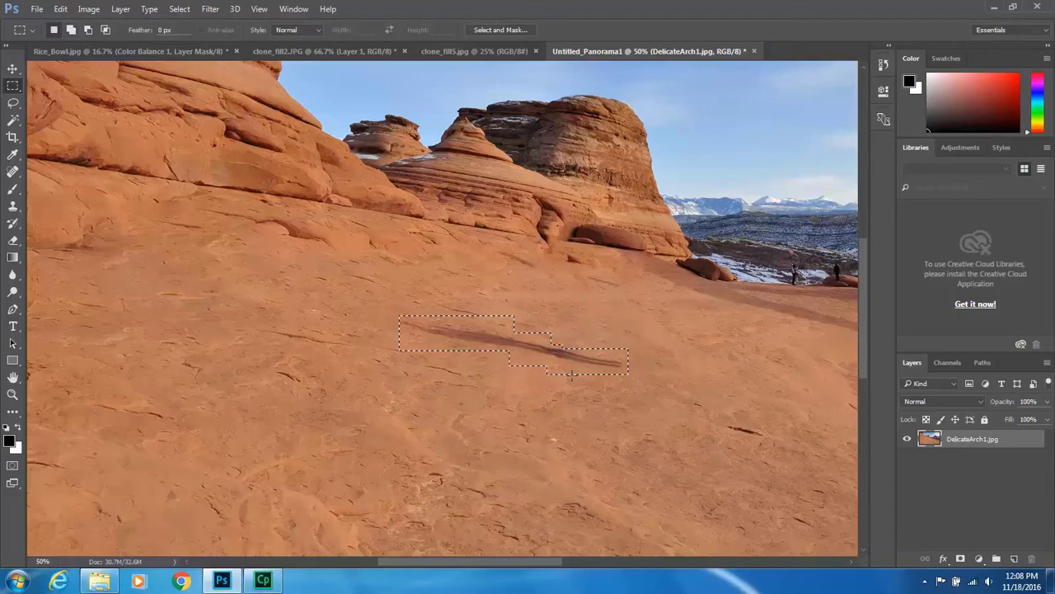
{"action": "key", "text": "shift+BackSpace"}
{"action": "key", "text": "Return"}
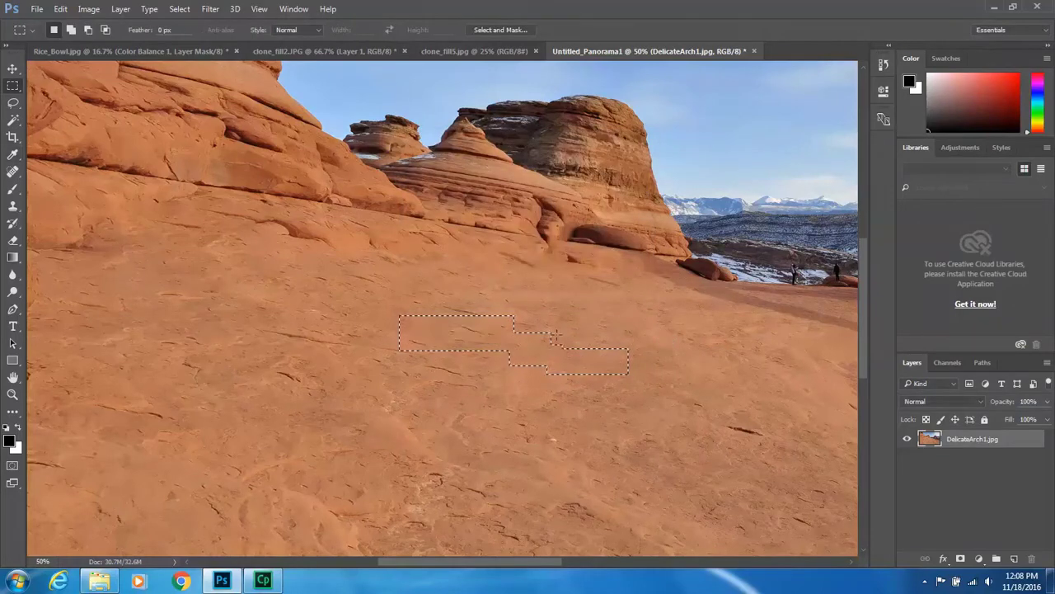
{"action": "key", "text": "ctrl+d"}
Add a Curves adjustment layer above the panorama and raise the curve's highlight point to brighten the image, adding a shadow control point
{"action": "left_click_drag", "start_coordinate": [672, 364], "coordinate": [495, 372]}
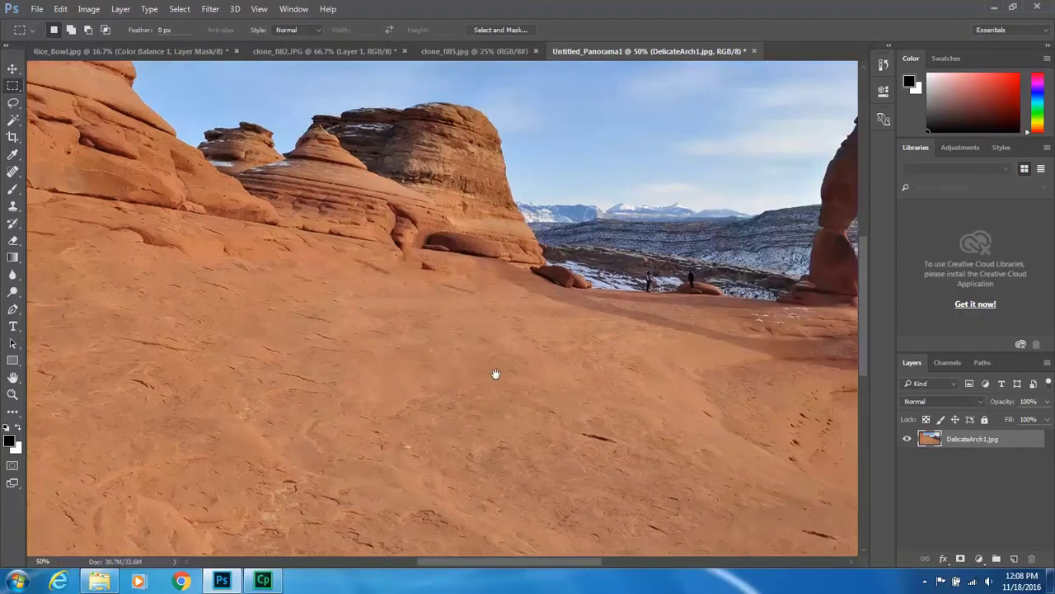
{"action": "key", "text": "ctrl+minus"}
{"action": "key", "text": "ctrl+minus"}
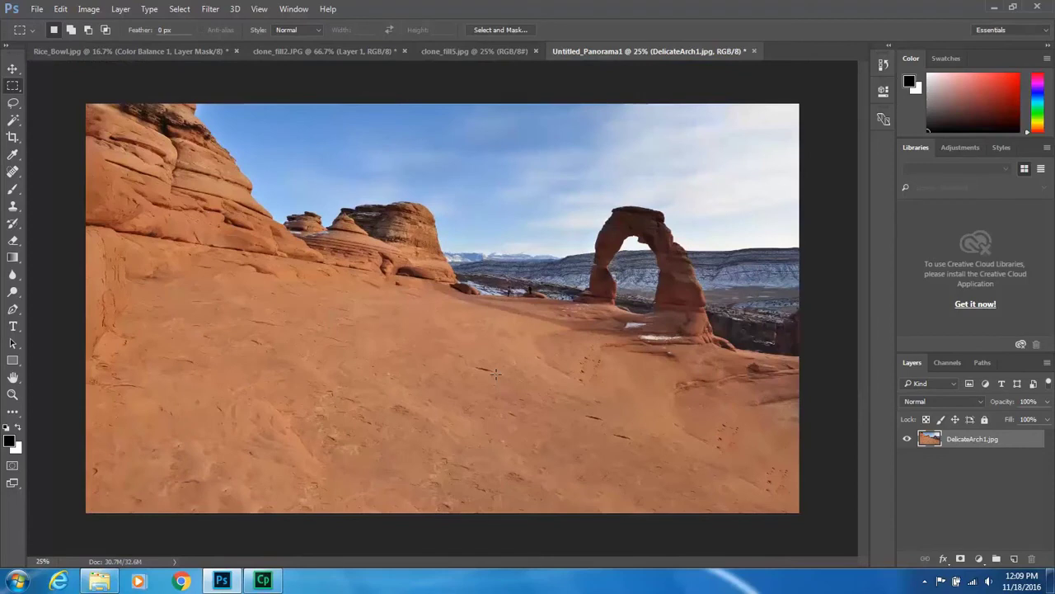
{"action": "left_click", "coordinate": [979, 558]}
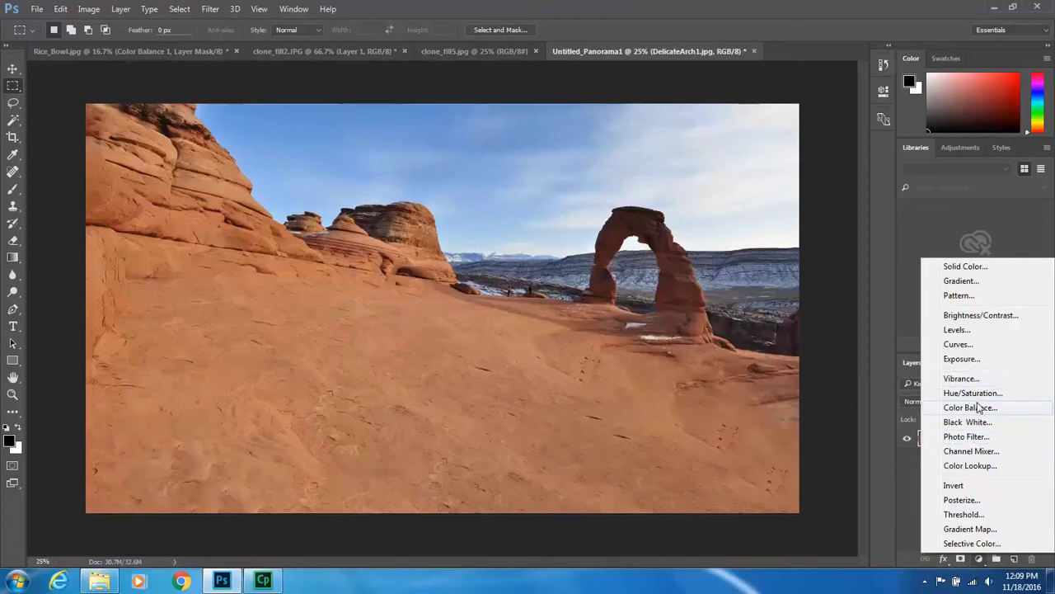
{"action": "left_click", "coordinate": [973, 345]}
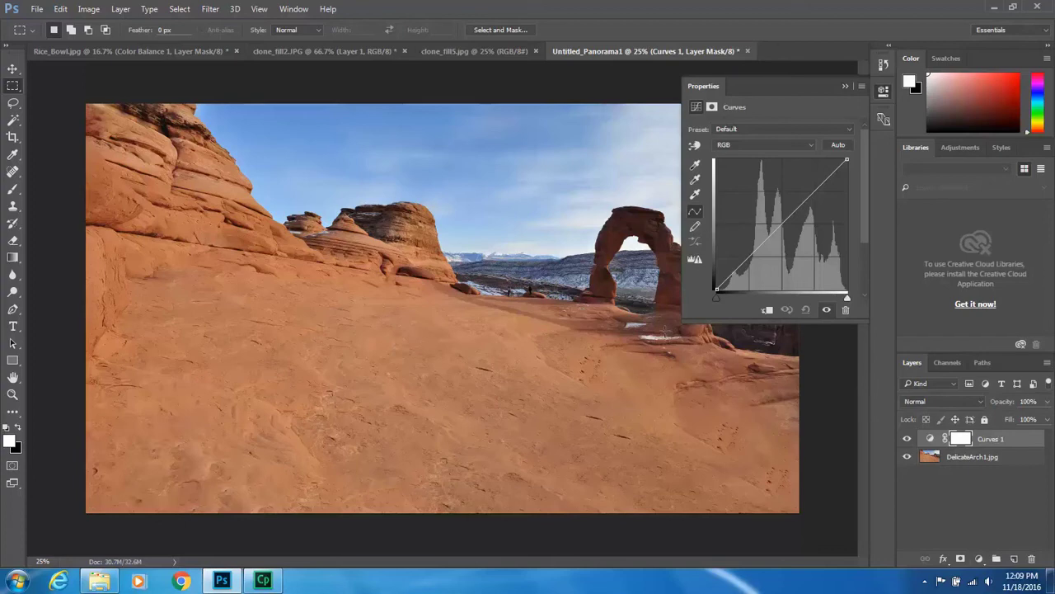
{"action": "left_click_drag", "start_coordinate": [796, 210], "coordinate": [790, 176]}
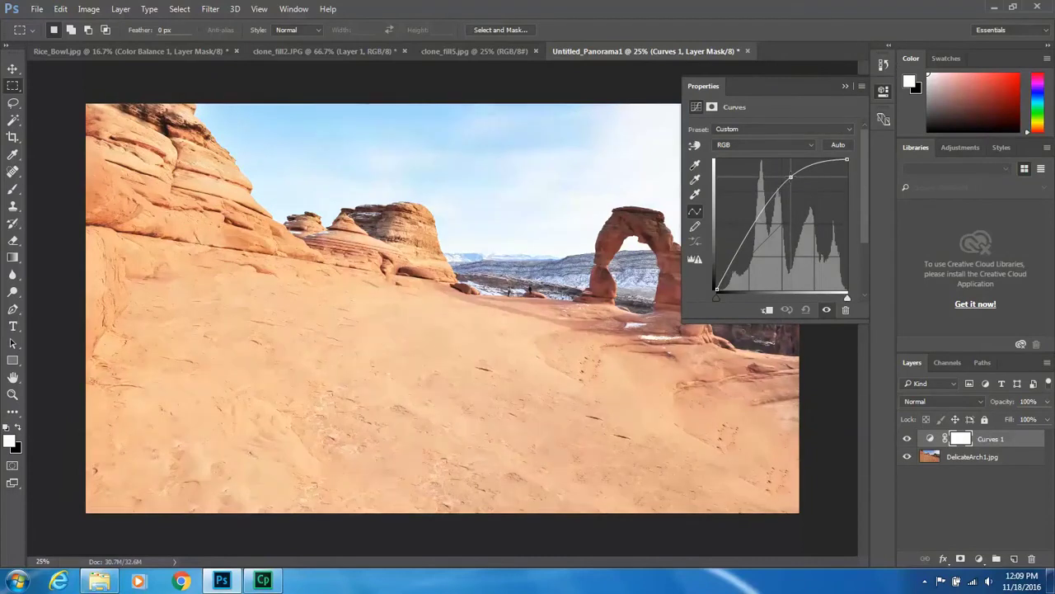
{"action": "left_click_drag", "start_coordinate": [740, 245], "coordinate": [738, 252]}
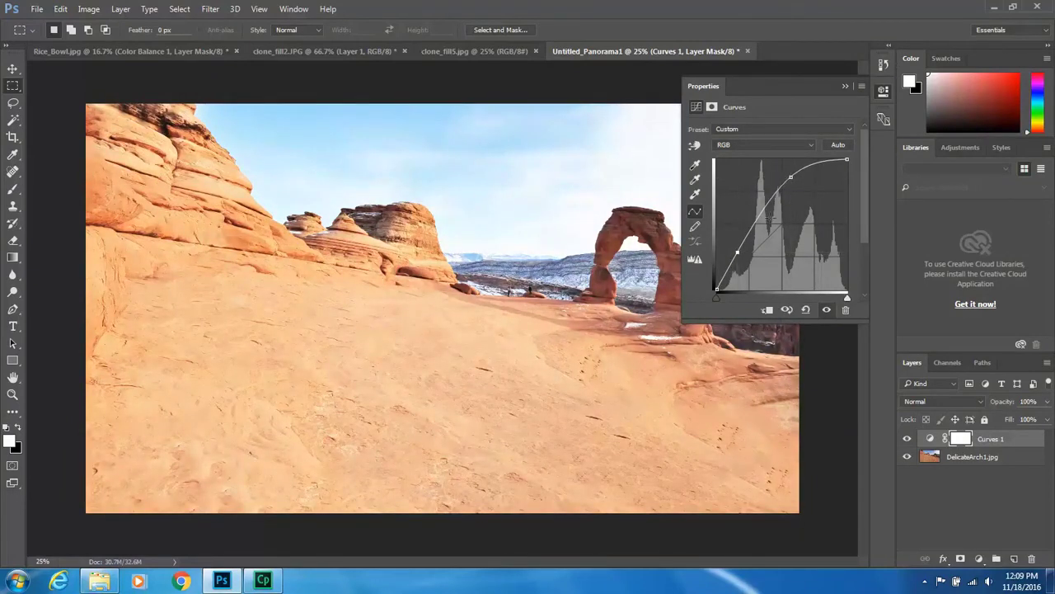
{"action": "left_click_drag", "start_coordinate": [790, 176], "coordinate": [789, 179]}
{"action": "left_click_drag", "start_coordinate": [739, 254], "coordinate": [736, 256]}
{"action": "left_click", "coordinate": [845, 86]}
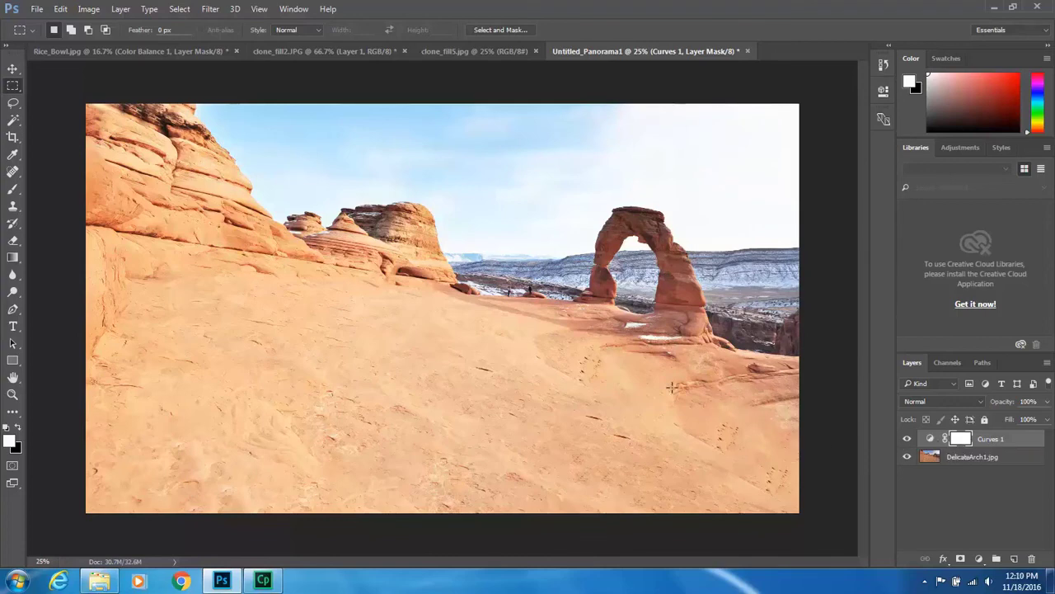
Draw reversed black-to-white linear gradients across the Curves mask, ending with one from the lower-left ground toward the arch's base
{"action": "left_click", "coordinate": [14, 261]}
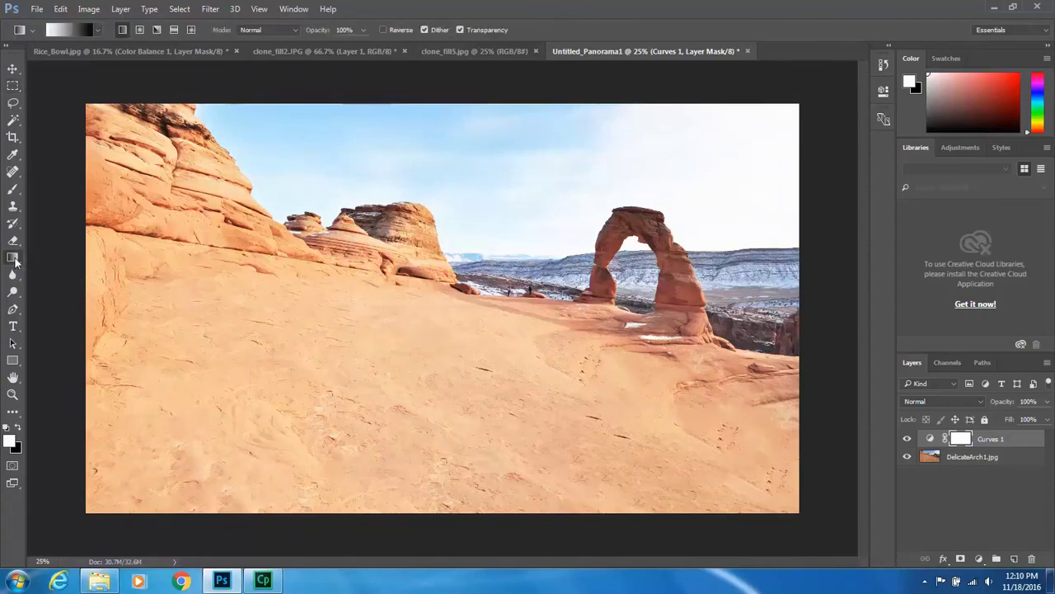
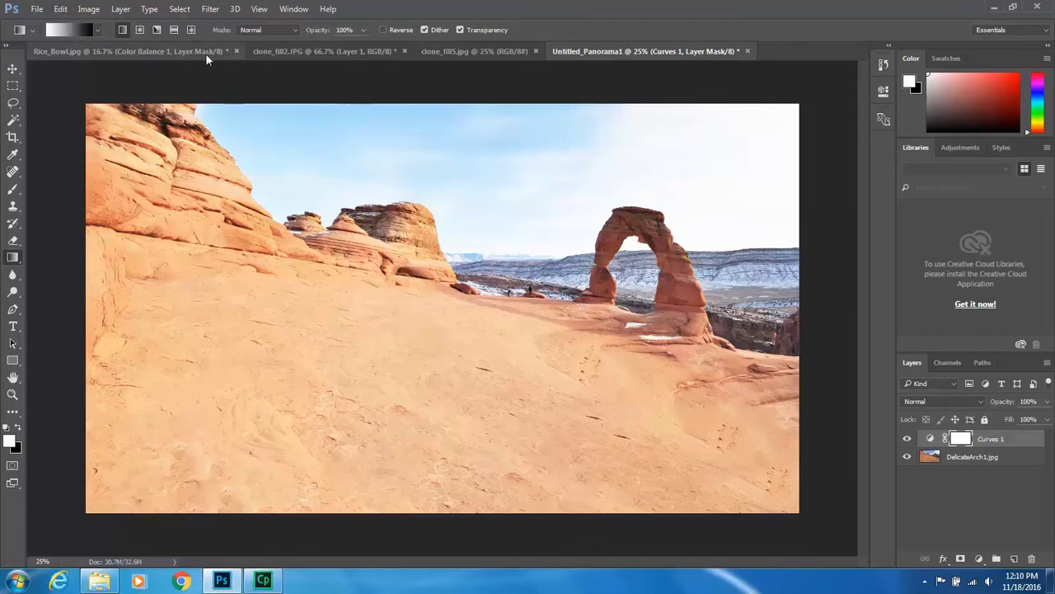
{"action": "left_click", "coordinate": [395, 30]}
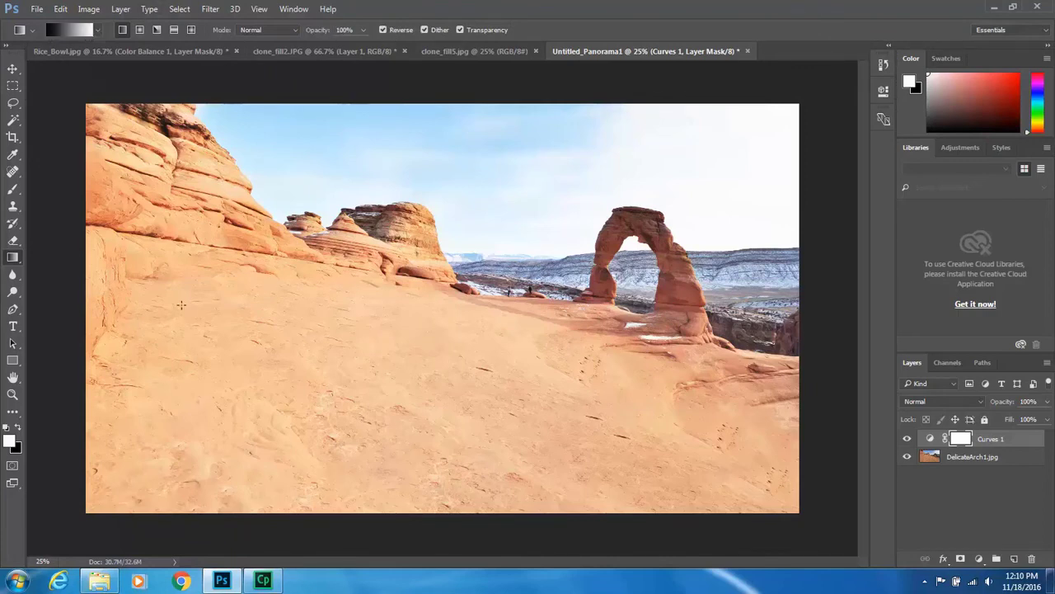
{"action": "left_click_drag", "start_coordinate": [178, 303], "coordinate": [723, 299]}
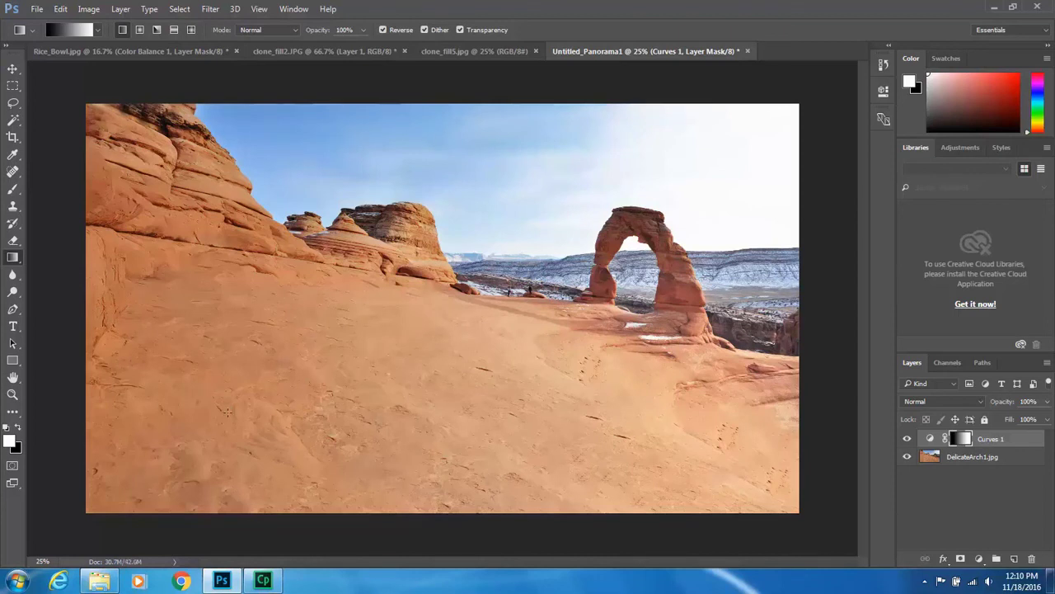
{"action": "left_click_drag", "start_coordinate": [215, 413], "coordinate": [729, 287]}
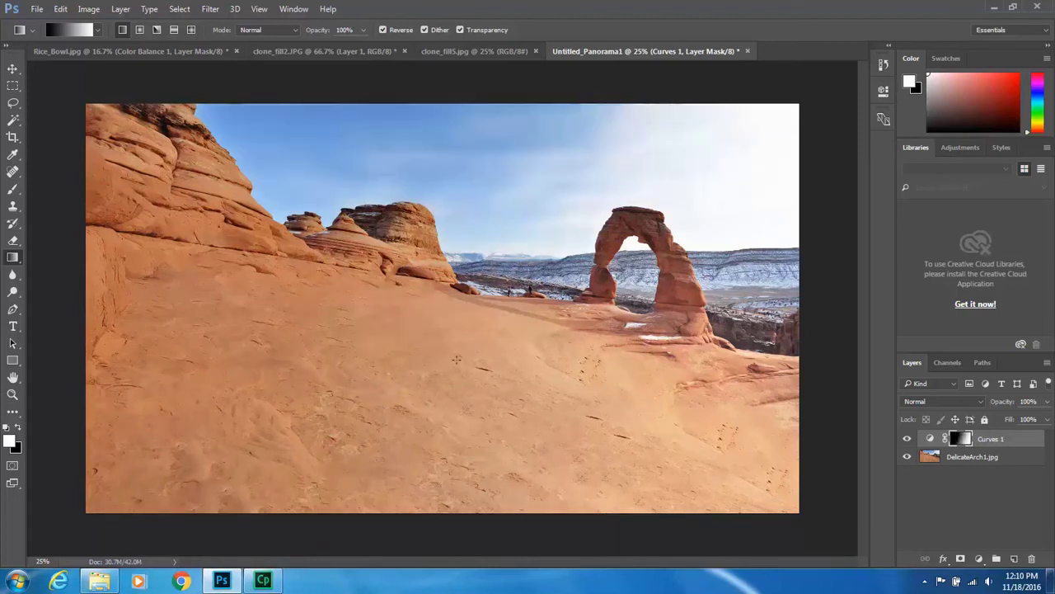
{"action": "left_click_drag", "start_coordinate": [279, 333], "coordinate": [699, 303]}
{"action": "left_click_drag", "start_coordinate": [257, 279], "coordinate": [729, 442]}
{"action": "left_click_drag", "start_coordinate": [391, 176], "coordinate": [472, 233]}
{"action": "left_click_drag", "start_coordinate": [391, 176], "coordinate": [761, 519]}
{"action": "left_click_drag", "start_coordinate": [289, 446], "coordinate": [677, 353]}
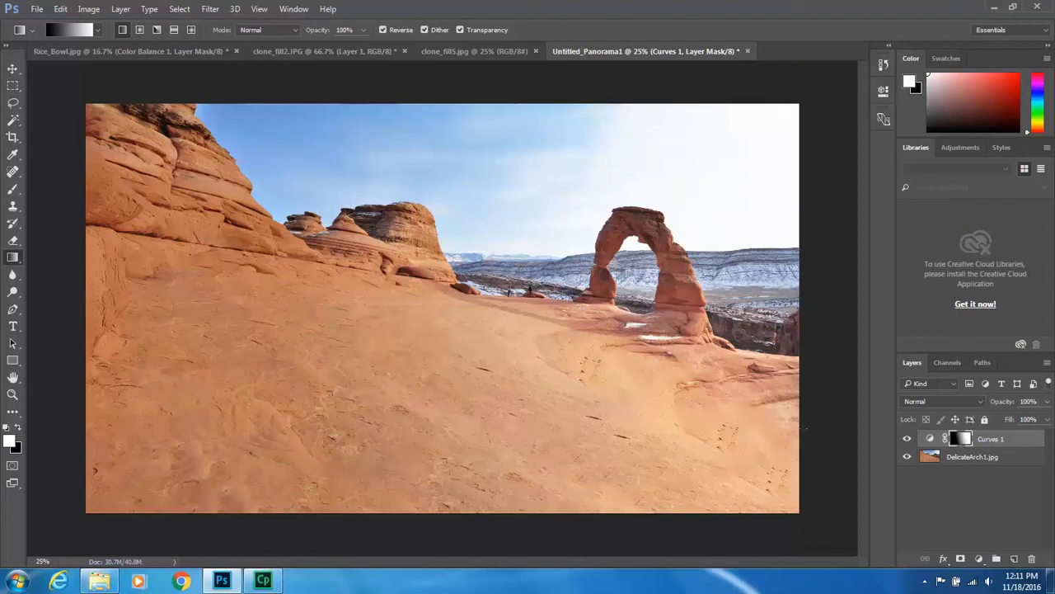
Compare the panorama with the Curves layer hidden and shown
{"action": "left_click", "coordinate": [906, 440]}
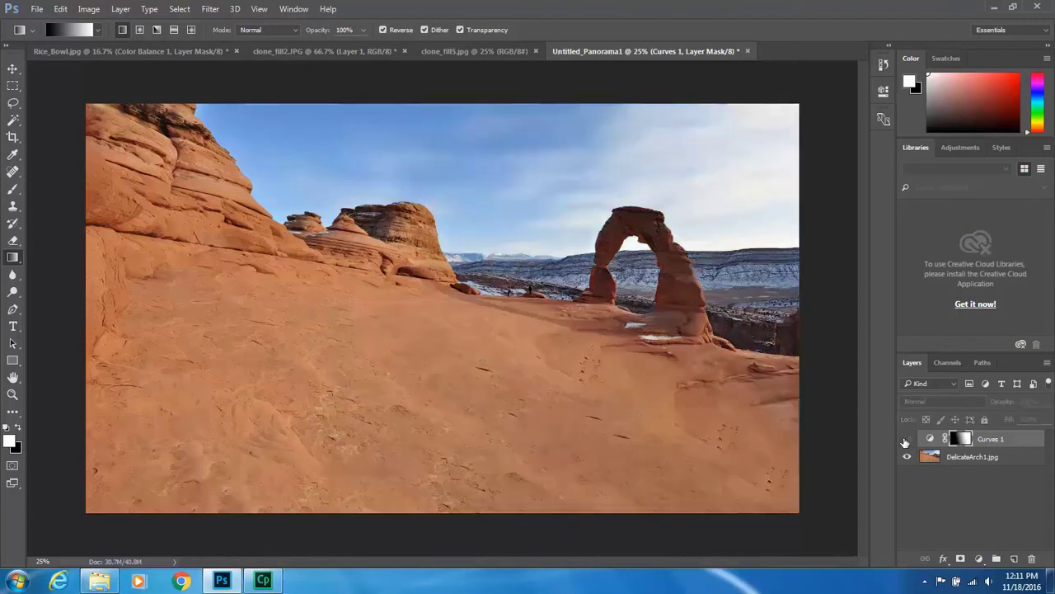
{"action": "left_click", "coordinate": [906, 441]}
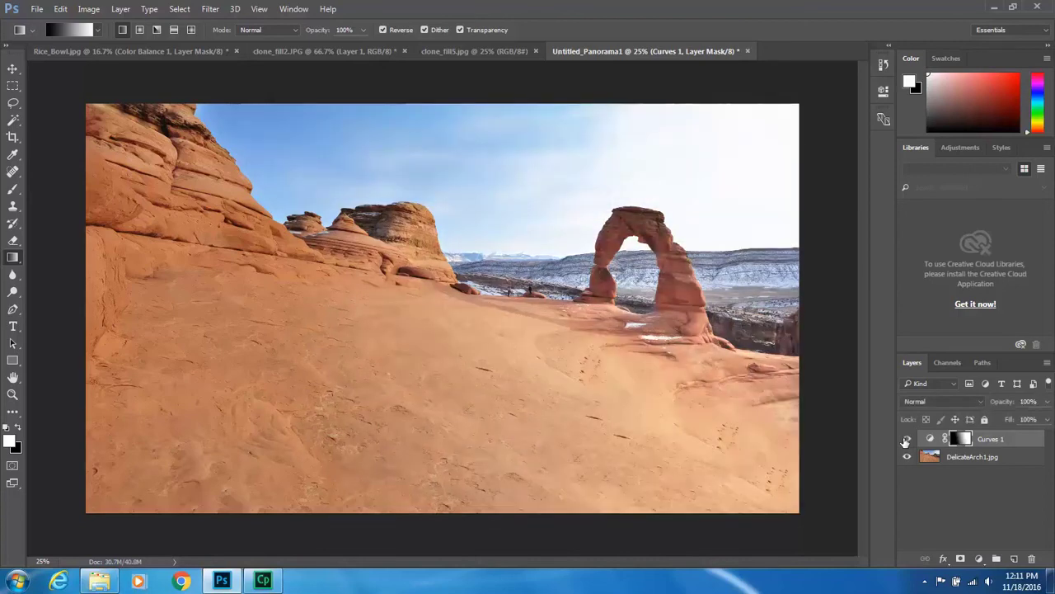
{"action": "left_click", "coordinate": [907, 441]}
{"action": "left_click", "coordinate": [906, 441]}
Set up a 300 px Brush with black as the foreground colour for painting the Curves mask over the sky
{"action": "key", "text": "ctrl+plus"}
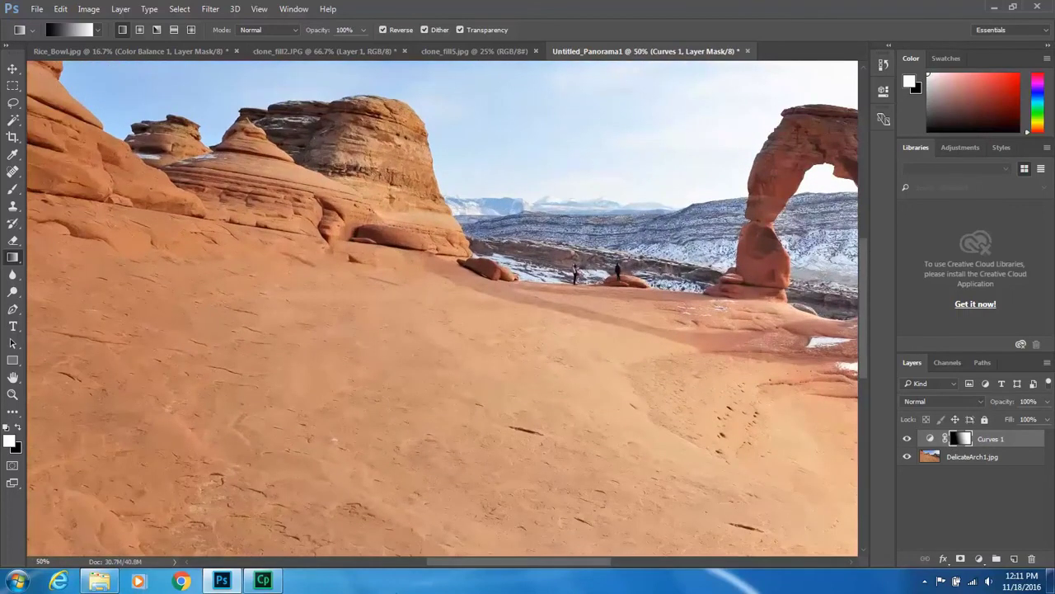
{"action": "left_click_drag", "start_coordinate": [484, 564], "coordinate": [564, 564]}
{"action": "left_click_drag", "start_coordinate": [862, 292], "coordinate": [863, 234]}
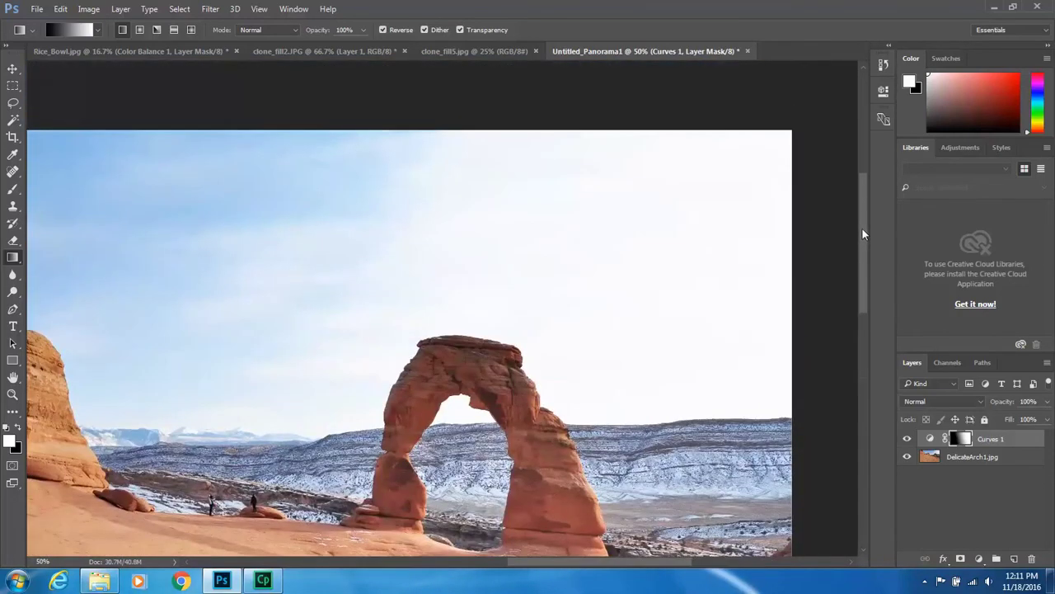
{"action": "left_click", "coordinate": [13, 189]}
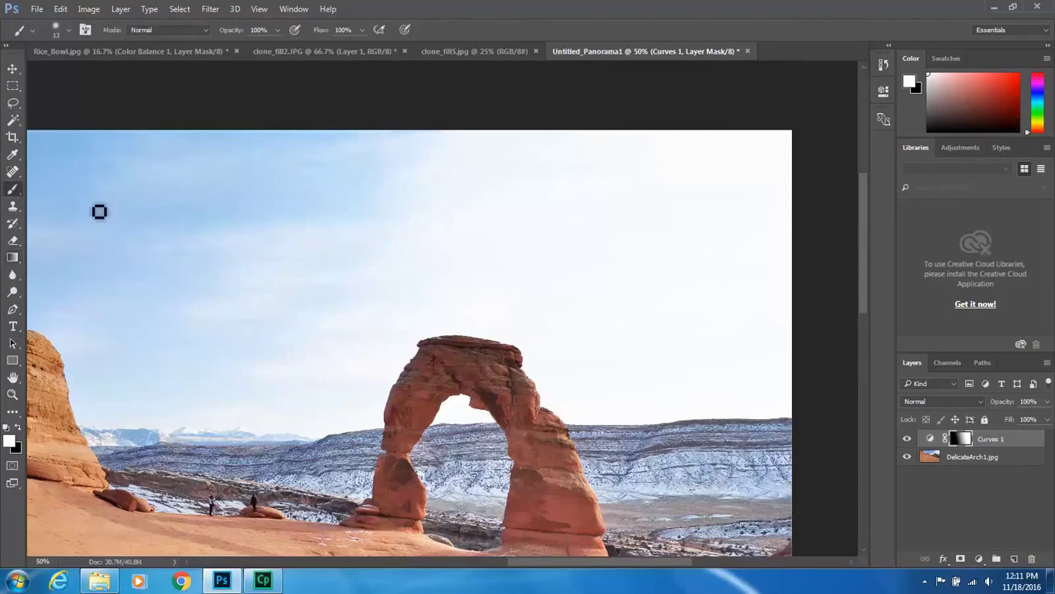
{"action": "key", "text": "bracketright"}
{"action": "key", "text": "bracketright"}
{"action": "key", "text": "bracketright"}
{"action": "key", "text": "bracketright"}
{"action": "key", "text": "bracketright"}
{"action": "key", "text": "bracketright"}
{"action": "key", "text": "bracketright"}
{"action": "key", "text": "bracketright"}
{"action": "key", "text": "bracketright"}
{"action": "key", "text": "bracketright"}
{"action": "key", "text": "bracketright"}
{"action": "key", "text": "bracketright"}
{"action": "key", "text": "bracketright"}
{"action": "key", "text": "bracketright"}
{"action": "key", "text": "bracketright"}
{"action": "key", "text": "bracketright"}
{"action": "key", "text": "bracketright"}
{"action": "key", "text": "bracketright"}
{"action": "key", "text": "bracketright"}
{"action": "key", "text": "bracketright"}
{"action": "left_click", "coordinate": [16, 450]}
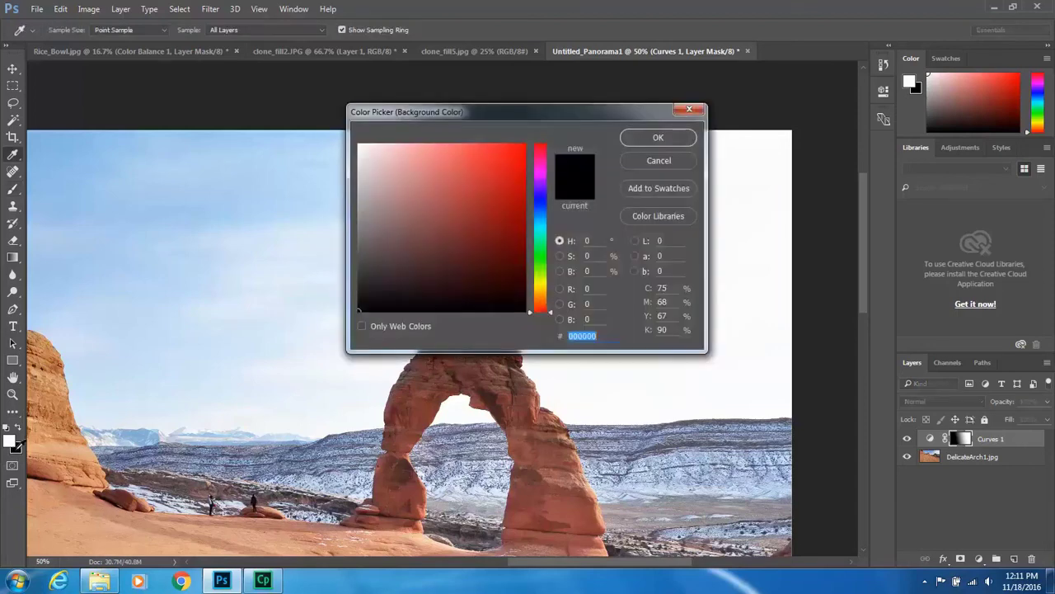
{"action": "left_click", "coordinate": [683, 165]}
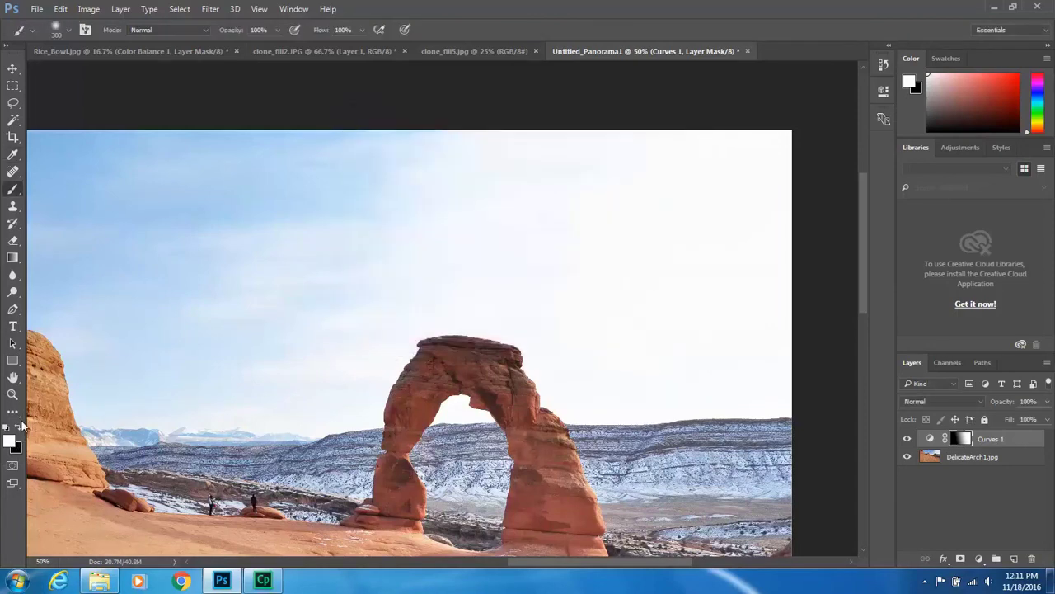
{"action": "left_click", "coordinate": [18, 429]}
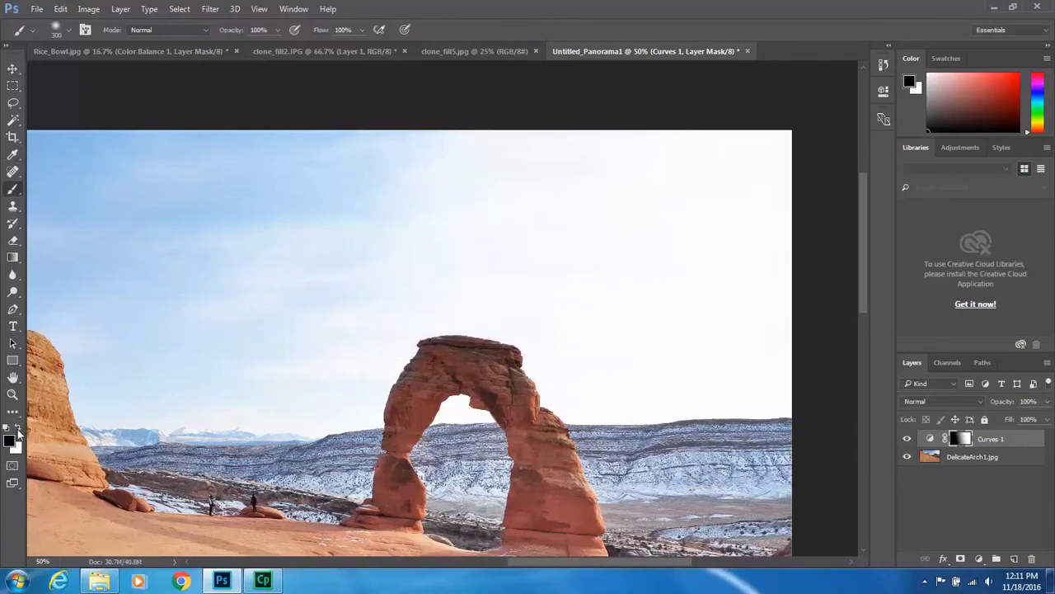
Try painting black on the Curves mask over the sky above the arch at 73% brush opacity
{"action": "mouse_move", "coordinate": [492, 189]}
{"action": "left_mouse_down"}
{"action": "mouse_move", "coordinate": [369, 228]}
{"action": "mouse_move", "coordinate": [400, 134]}
{"action": "mouse_move", "coordinate": [545, 148]}
{"action": "mouse_move", "coordinate": [453, 264]}
{"action": "mouse_move", "coordinate": [607, 253]}
{"action": "mouse_move", "coordinate": [498, 277]}
{"action": "mouse_move", "coordinate": [561, 315]}
{"action": "mouse_move", "coordinate": [538, 334]}
{"action": "mouse_move", "coordinate": [552, 360]}
{"action": "mouse_move", "coordinate": [557, 306]}
{"action": "mouse_move", "coordinate": [306, 247]}
{"action": "mouse_move", "coordinate": [237, 281]}
{"action": "mouse_move", "coordinate": [296, 138]}
{"action": "mouse_move", "coordinate": [215, 298]}
{"action": "mouse_move", "coordinate": [220, 320]}
{"action": "mouse_move", "coordinate": [184, 285]}
{"action": "mouse_move", "coordinate": [178, 355]}
{"action": "mouse_move", "coordinate": [234, 374]}
{"action": "mouse_move", "coordinate": [364, 270]}
{"action": "mouse_move", "coordinate": [301, 366]}
{"action": "left_mouse_up"}
{"action": "left_click", "coordinate": [277, 31]}
{"action": "left_click_drag", "start_coordinate": [279, 47], "coordinate": [259, 48]}
{"action": "mouse_move", "coordinate": [330, 141]}
{"action": "left_mouse_down"}
{"action": "mouse_move", "coordinate": [367, 161]}
{"action": "mouse_move", "coordinate": [434, 156]}
{"action": "mouse_move", "coordinate": [464, 188]}
{"action": "left_mouse_up"}
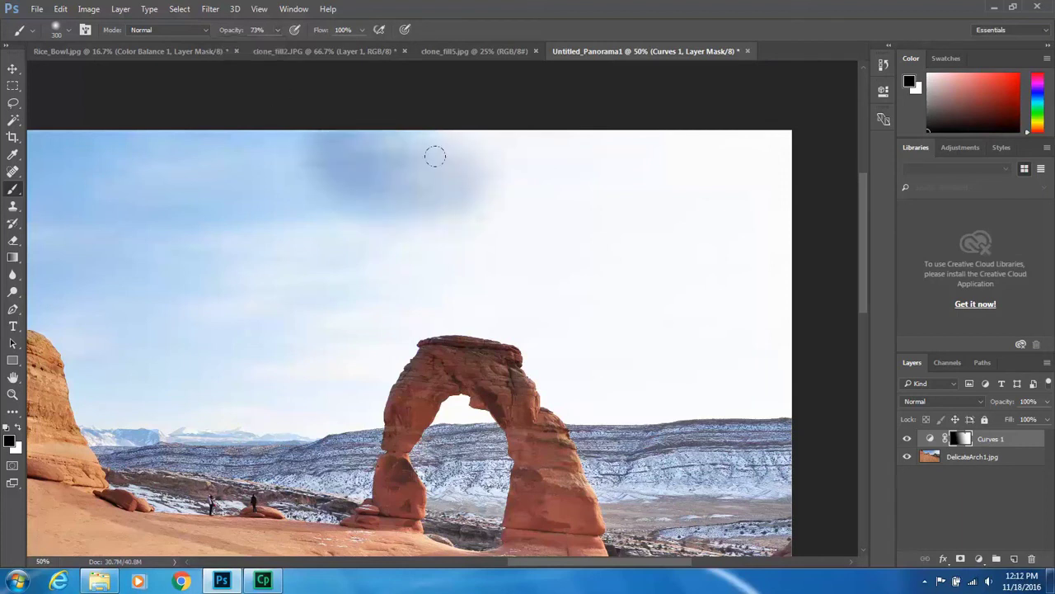
{"action": "key", "text": "ctrl+z"}
Paint black on the Curves mask over the bright sky around the arch at 41% opacity, then at 69% with a 600 px brush
{"action": "left_click", "coordinate": [277, 32]}
{"action": "left_click_drag", "start_coordinate": [278, 46], "coordinate": [256, 45]}
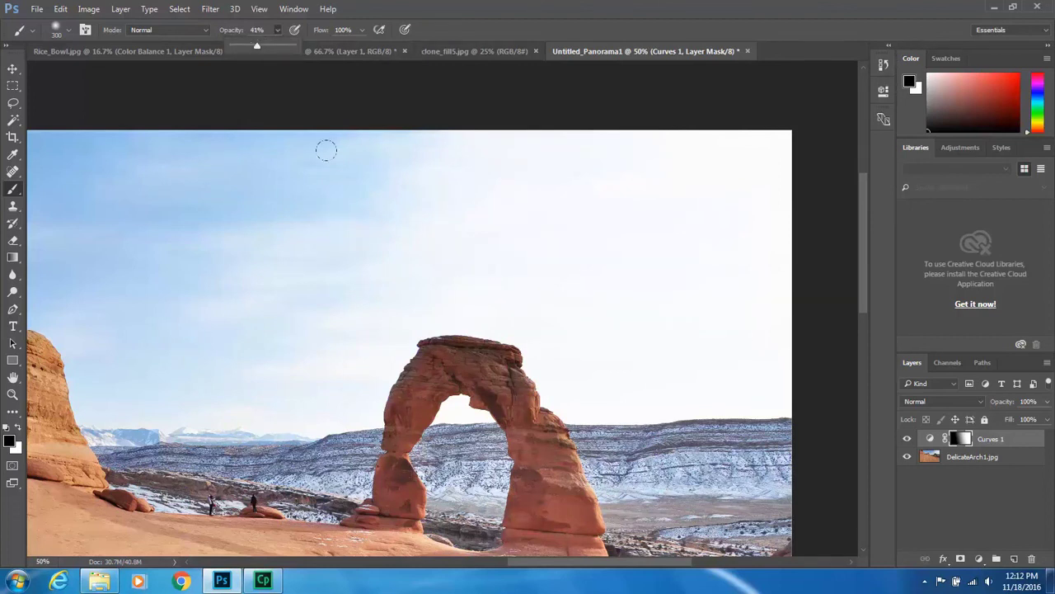
{"action": "mouse_move", "coordinate": [511, 145]}
{"action": "left_mouse_down"}
{"action": "mouse_move", "coordinate": [401, 134]}
{"action": "mouse_move", "coordinate": [723, 135]}
{"action": "mouse_move", "coordinate": [784, 190]}
{"action": "left_mouse_up"}
{"action": "mouse_move", "coordinate": [772, 271]}
{"action": "left_mouse_down"}
{"action": "mouse_move", "coordinate": [743, 291]}
{"action": "mouse_move", "coordinate": [700, 147]}
{"action": "mouse_move", "coordinate": [702, 271]}
{"action": "mouse_move", "coordinate": [648, 271]}
{"action": "mouse_move", "coordinate": [556, 190]}
{"action": "mouse_move", "coordinate": [487, 154]}
{"action": "mouse_move", "coordinate": [356, 242]}
{"action": "mouse_move", "coordinate": [471, 237]}
{"action": "mouse_move", "coordinate": [318, 333]}
{"action": "mouse_move", "coordinate": [473, 249]}
{"action": "mouse_move", "coordinate": [468, 295]}
{"action": "mouse_move", "coordinate": [505, 282]}
{"action": "mouse_move", "coordinate": [512, 227]}
{"action": "mouse_move", "coordinate": [561, 413]}
{"action": "mouse_move", "coordinate": [521, 332]}
{"action": "mouse_move", "coordinate": [611, 382]}
{"action": "mouse_move", "coordinate": [622, 302]}
{"action": "mouse_move", "coordinate": [652, 348]}
{"action": "mouse_move", "coordinate": [702, 360]}
{"action": "mouse_move", "coordinate": [690, 373]}
{"action": "mouse_move", "coordinate": [739, 321]}
{"action": "left_mouse_up"}
{"action": "left_click_drag", "start_coordinate": [237, 33], "coordinate": [259, 41]}
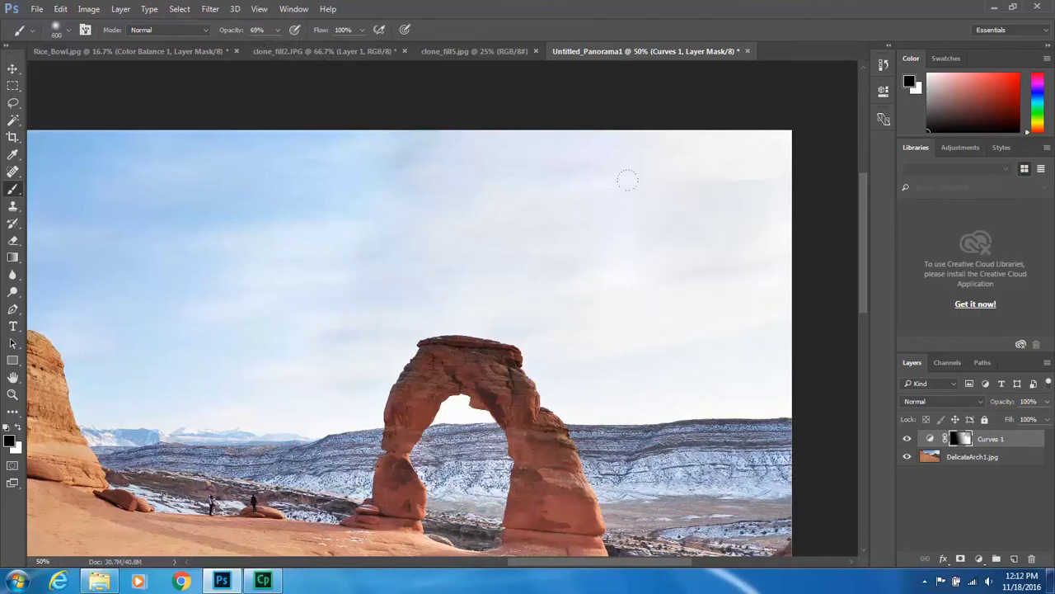
{"action": "key", "text": "bracketright"}
{"action": "key", "text": "bracketright"}
{"action": "key", "text": "bracketright"}
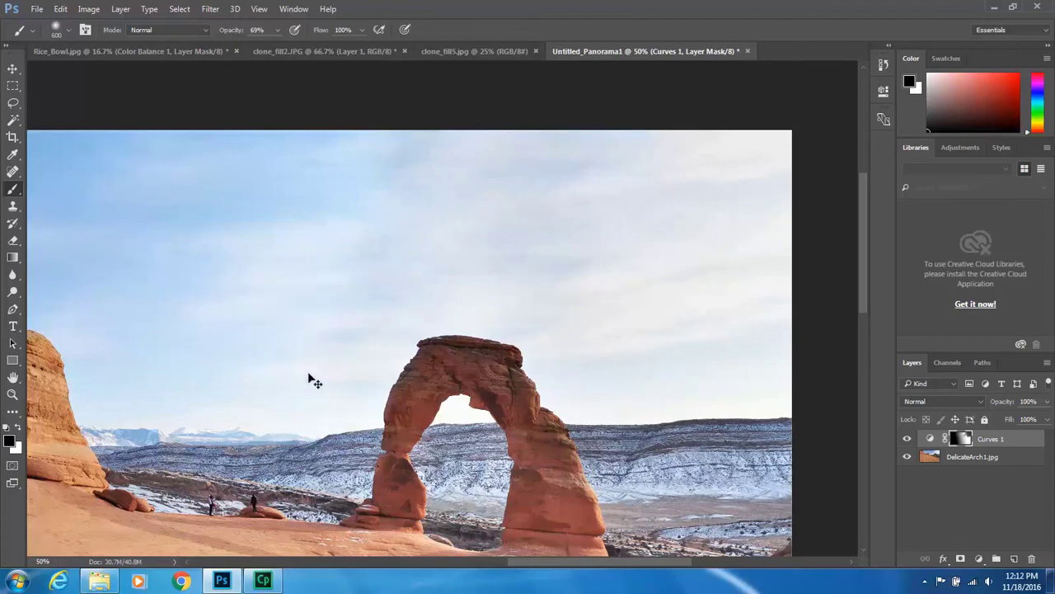
Compare the panorama with the Curves layer hidden and shown, and blend the sky on its mask with 11% brush opacity
{"action": "key", "text": "ctrl+minus"}
{"action": "key", "text": "ctrl+minus"}
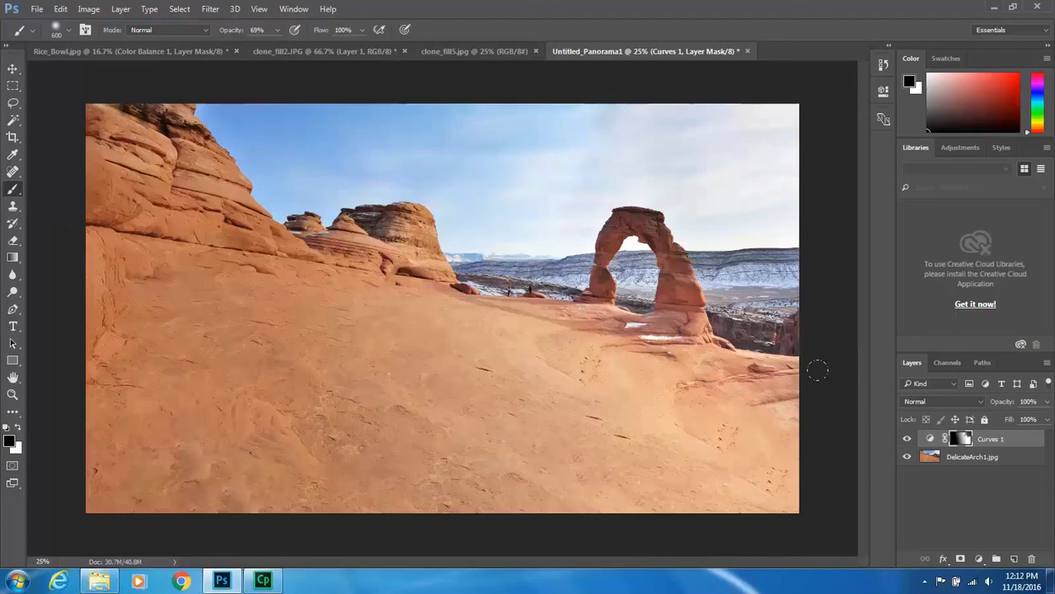
{"action": "left_click", "coordinate": [907, 439]}
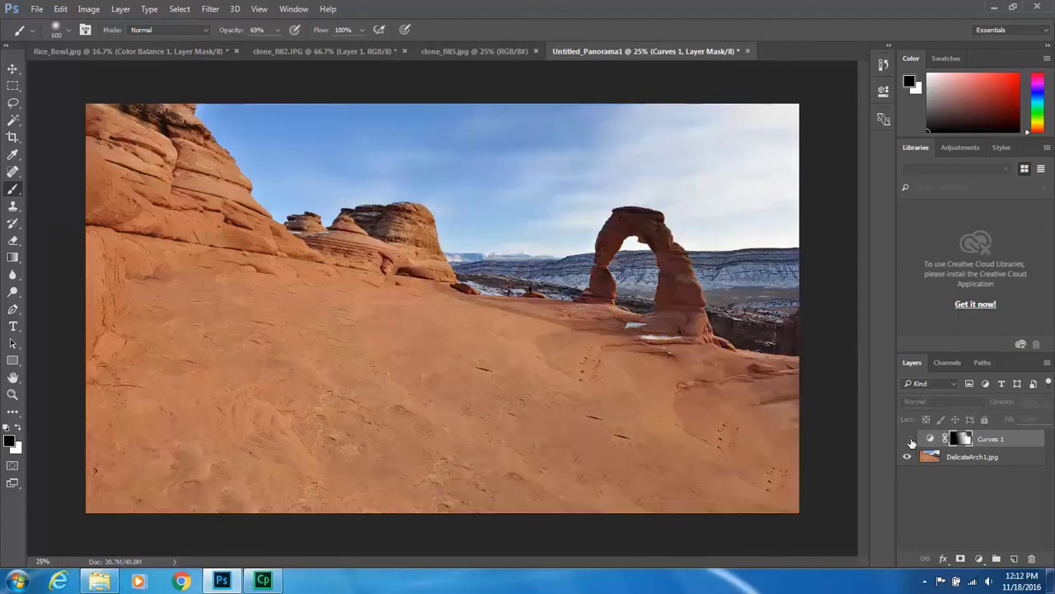
{"action": "left_click", "coordinate": [908, 439]}
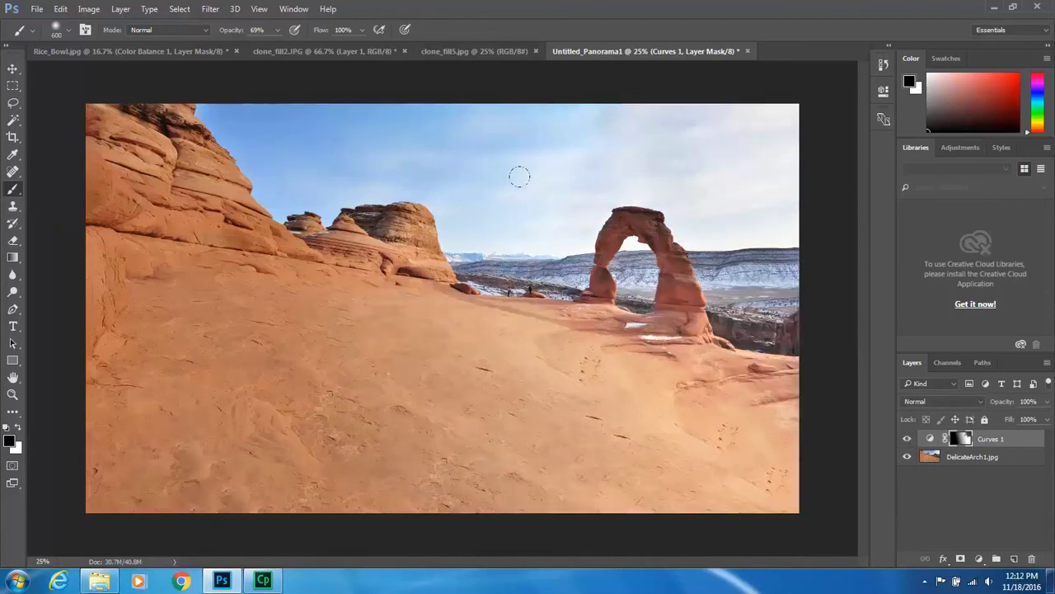
{"action": "left_click_drag", "start_coordinate": [232, 30], "coordinate": [191, 34]}
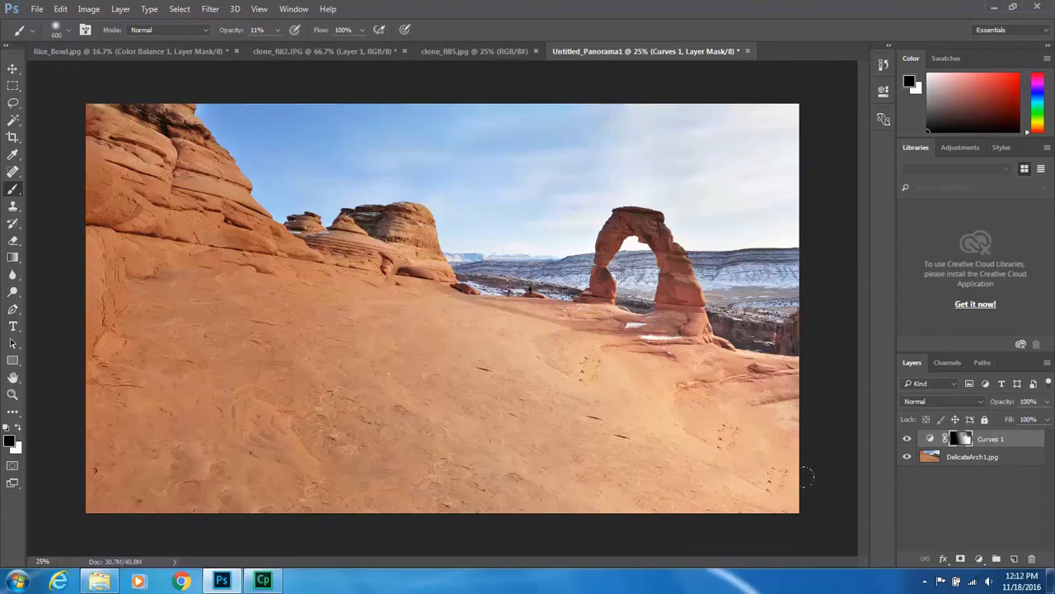
Add a Color Balance adjustment layer with midtones Cyan-Red +26 and Yellow-Blue -40, and compare the image without and with it
{"action": "left_click", "coordinate": [979, 558]}
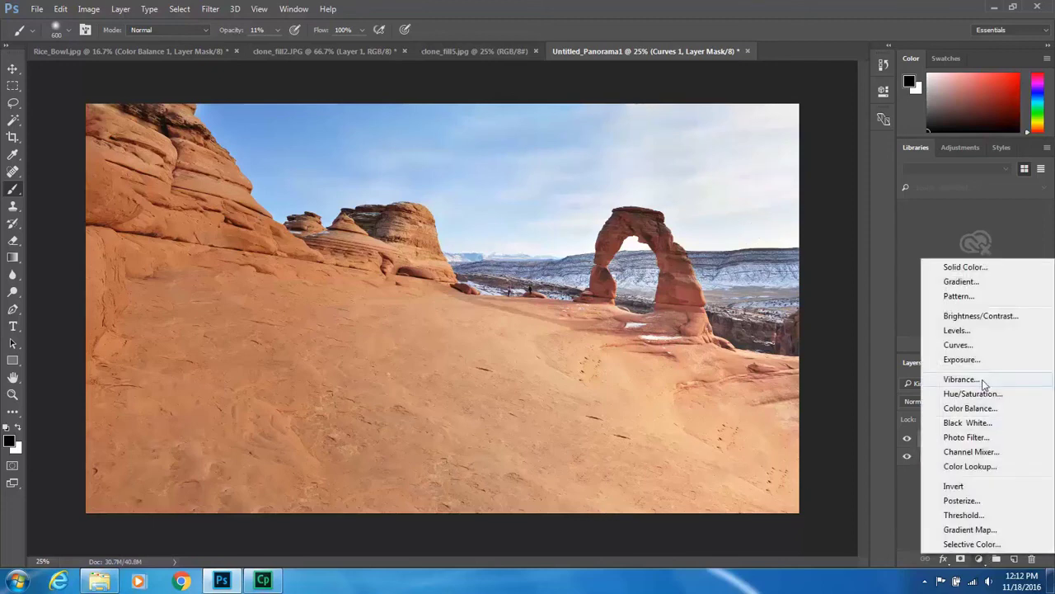
{"action": "left_click", "coordinate": [980, 408]}
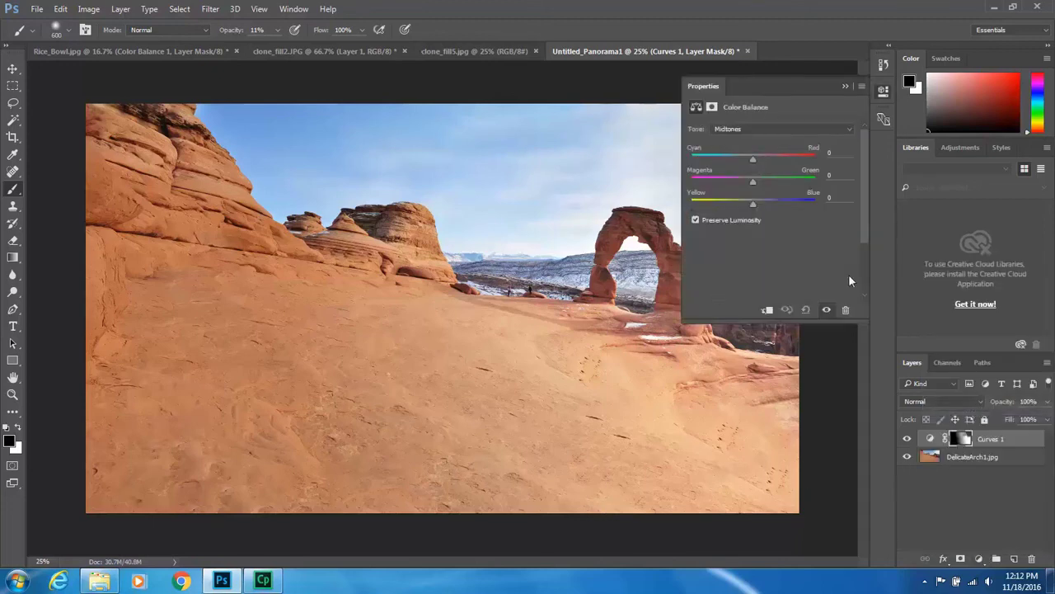
{"action": "left_click", "coordinate": [746, 200]}
{"action": "left_click", "coordinate": [760, 156]}
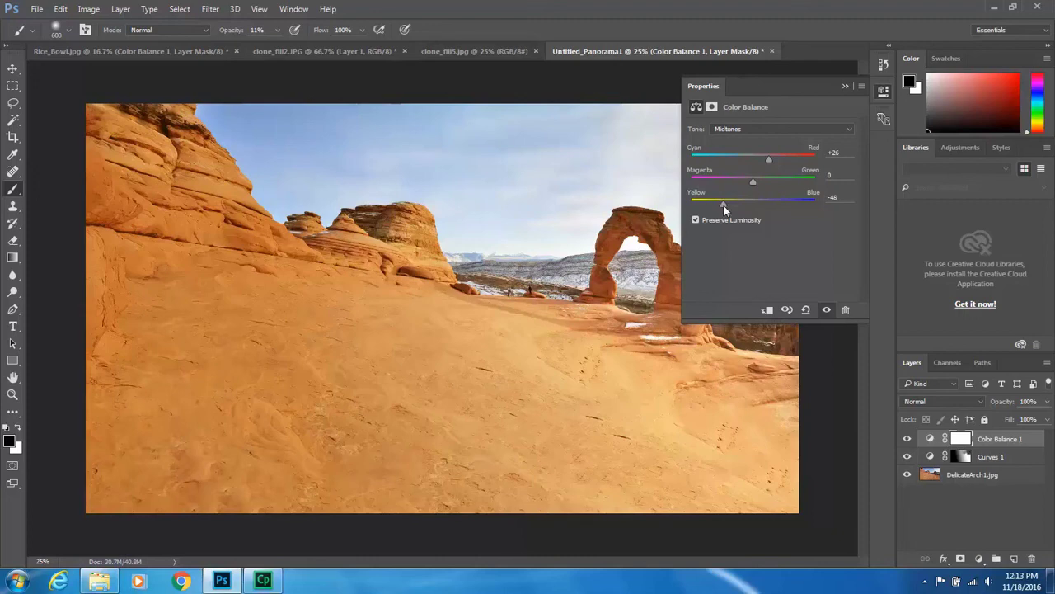
{"action": "left_click_drag", "start_coordinate": [724, 205], "coordinate": [728, 205]}
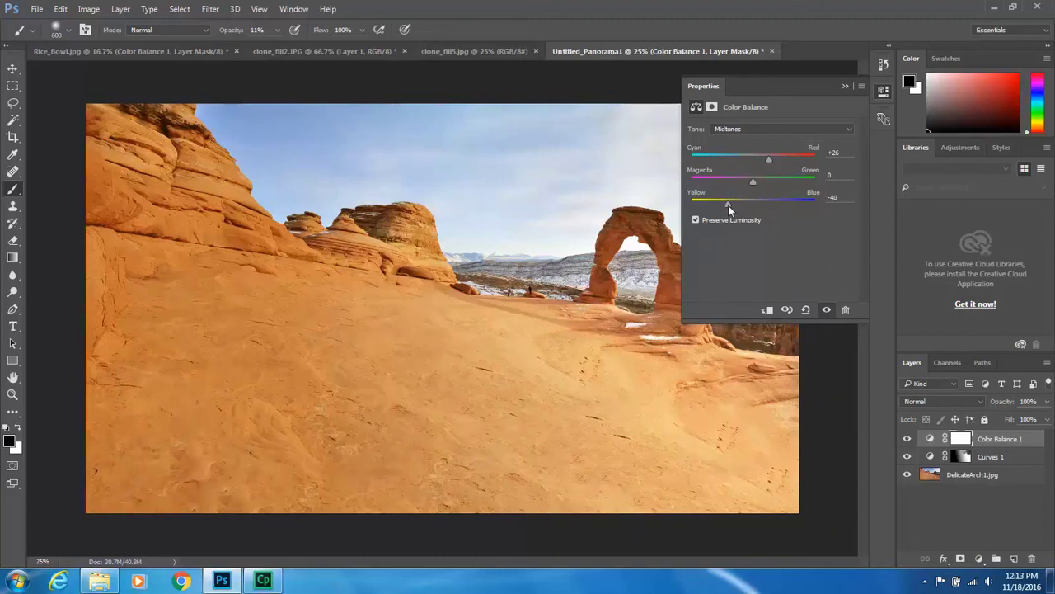
{"action": "left_click", "coordinate": [844, 86]}
{"action": "left_click", "coordinate": [908, 438]}
{"action": "left_click", "coordinate": [908, 438]}
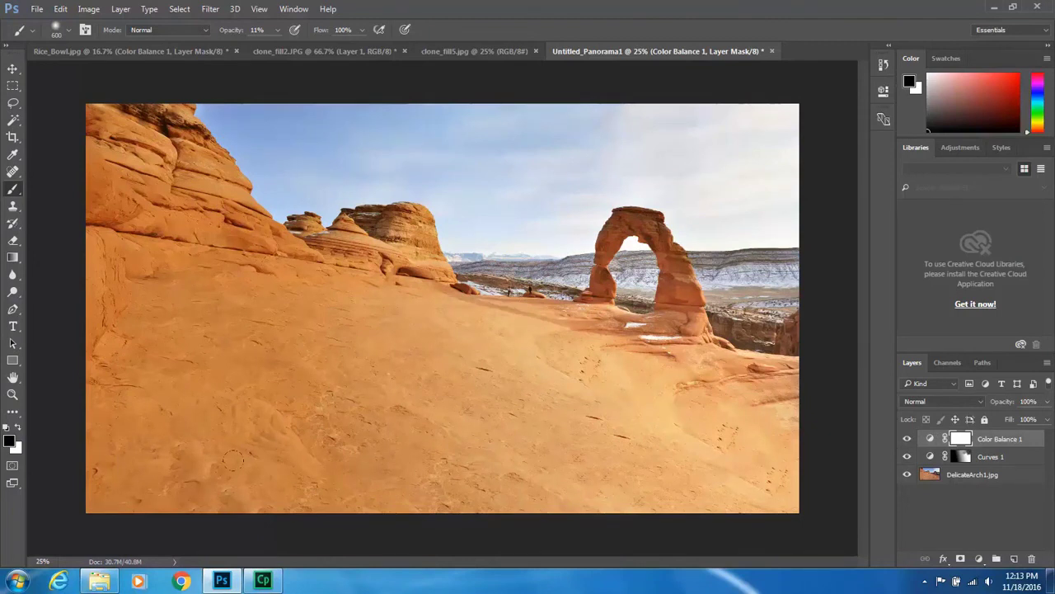
Switch to Windows Explorer, preview DSC_8488 from the Bear folder, and return to the Photomerge Panoramas folder
{"action": "left_click", "coordinate": [110, 583]}
{"action": "left_click_drag", "start_coordinate": [316, 360], "coordinate": [756, 357]}
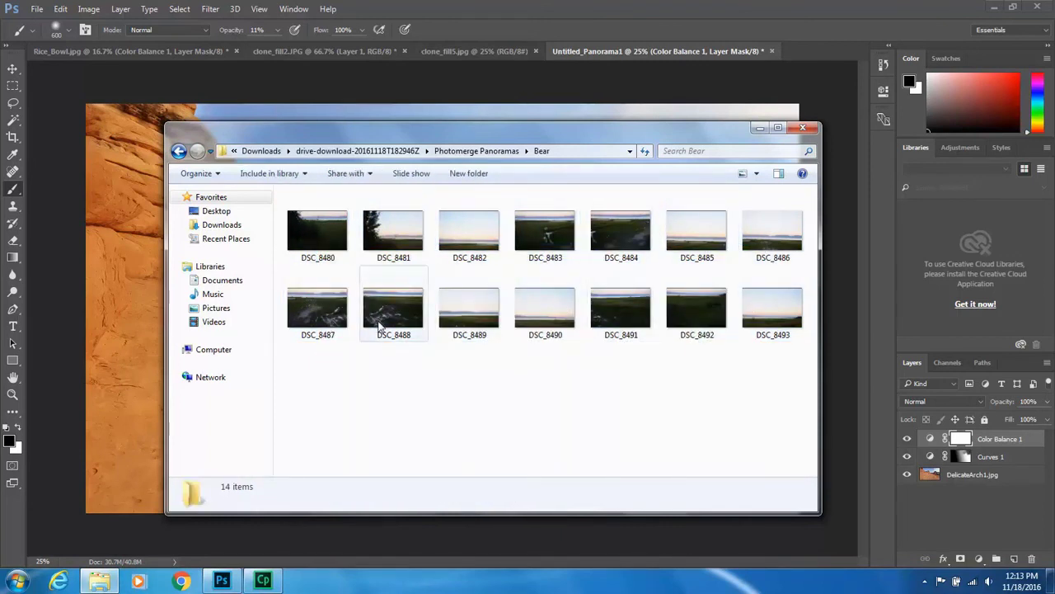
{"action": "left_click", "coordinate": [381, 318]}
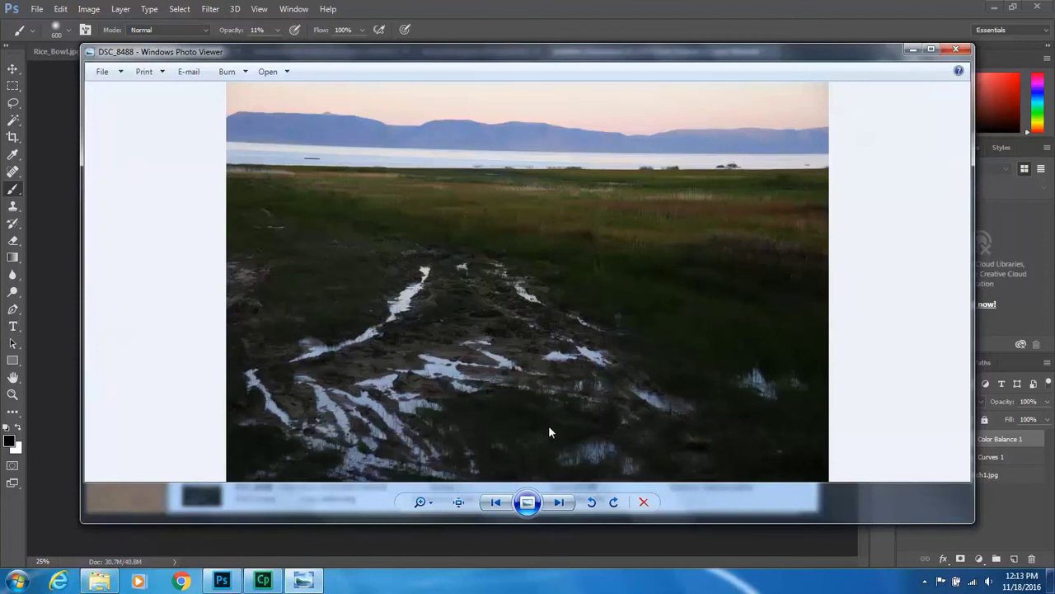
{"action": "left_click", "coordinate": [955, 49]}
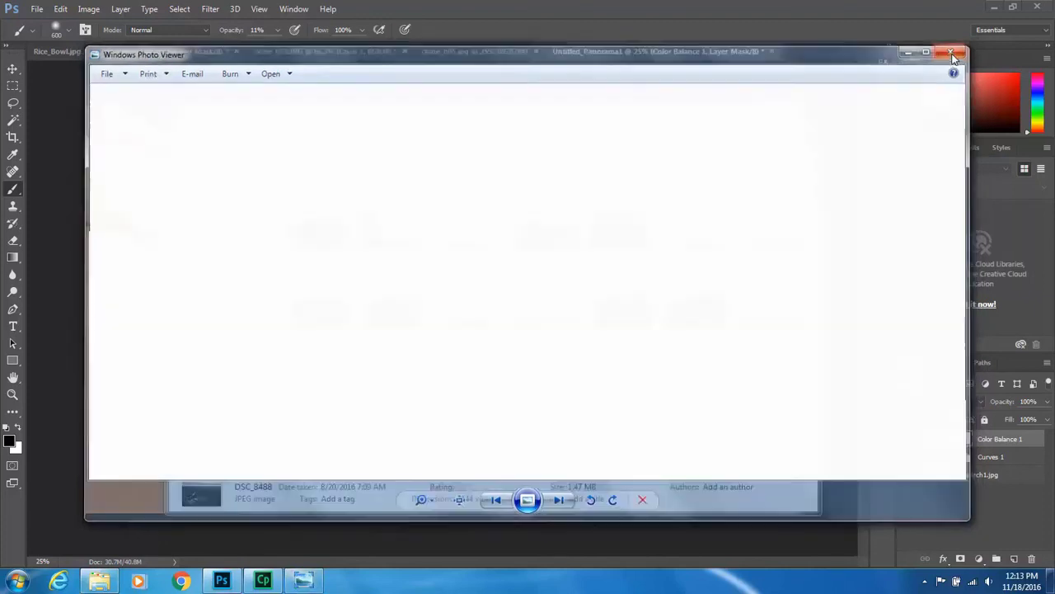
{"action": "left_click", "coordinate": [571, 371]}
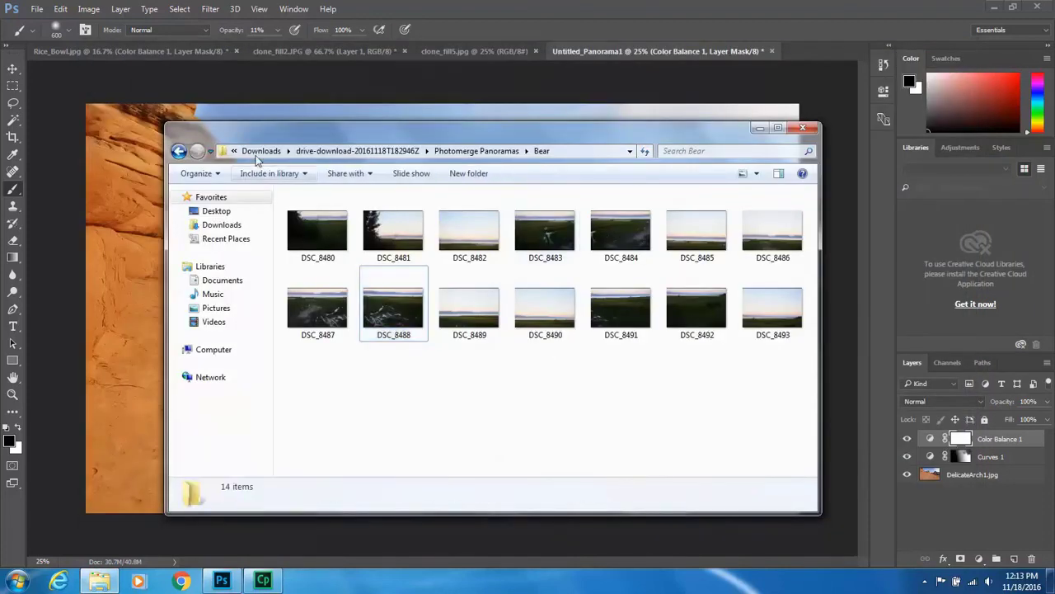
{"action": "left_click", "coordinate": [178, 151]}
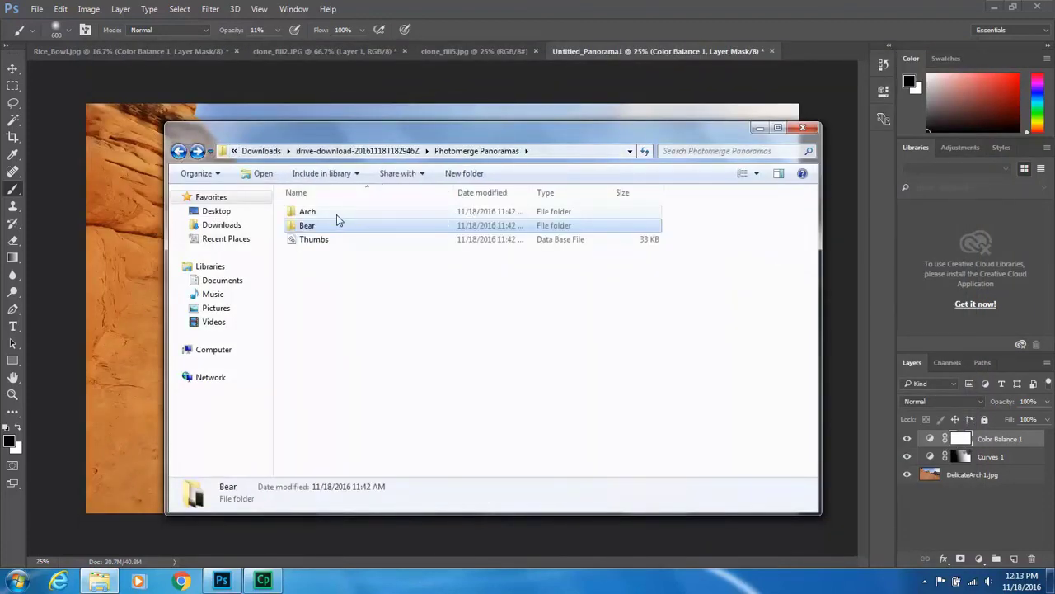